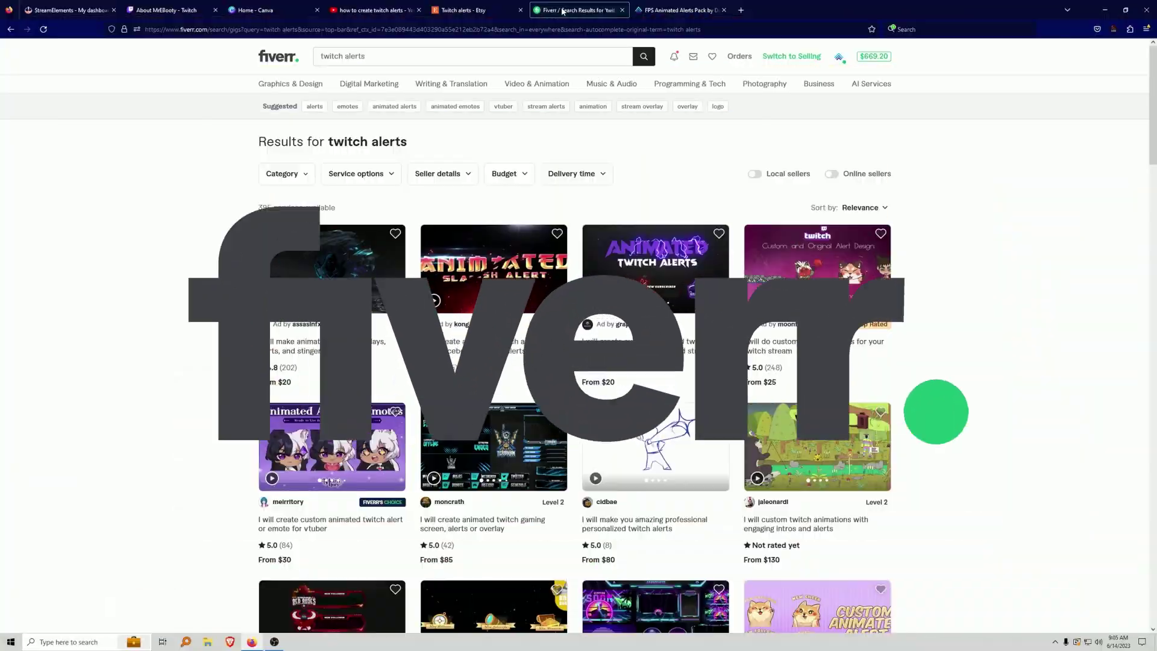
# Scroll down through the Fiverr 'twitch alerts' search results.
pyautogui.scroll(-4, 575, 362)
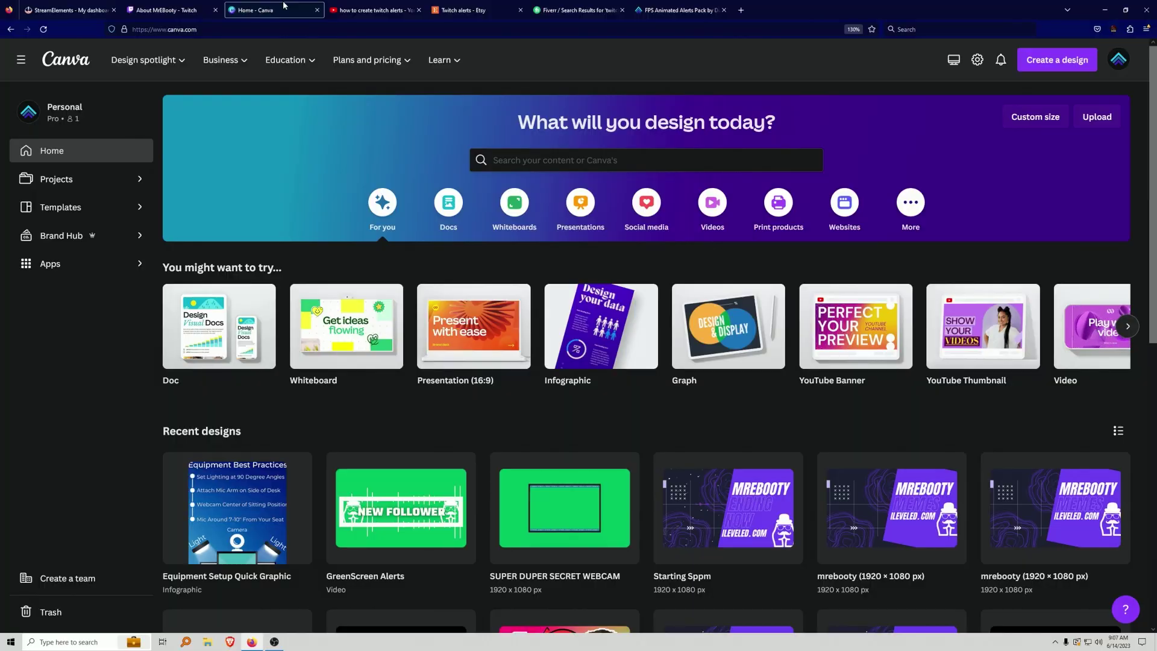
# Create a 1920×1080 custom-size design titled 'SUPER AWESOME SECRET TWITCH ALERTS EXTRAVAGANZA'.
pyautogui.click(69, 10)
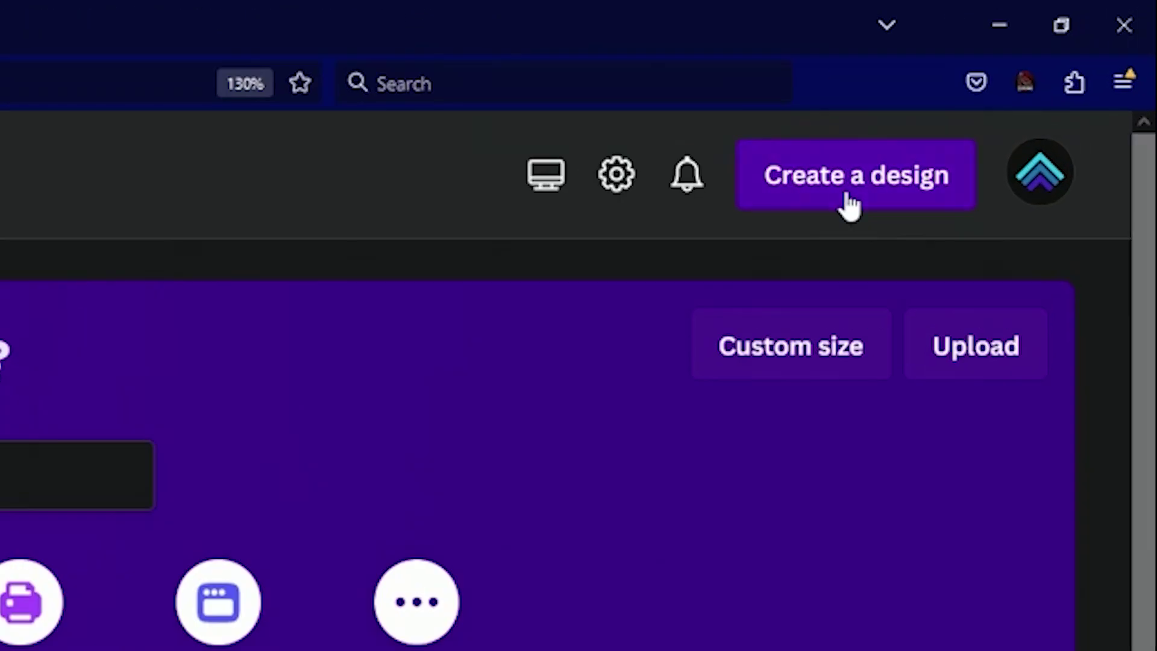
pyautogui.click(1053, 65)
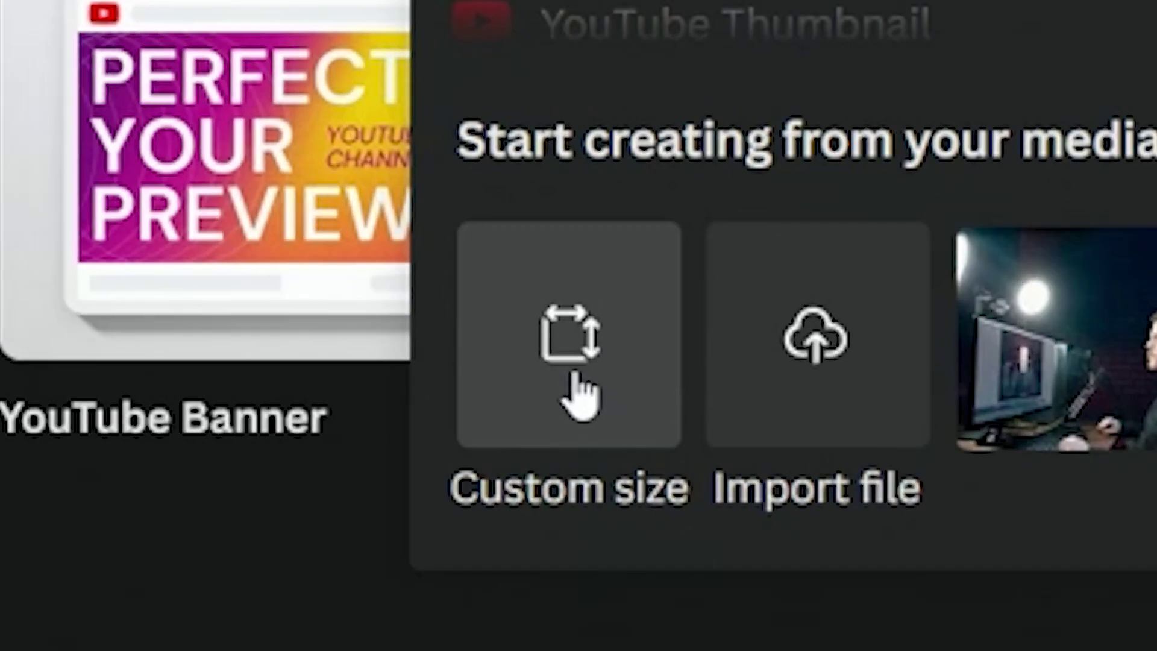
pyautogui.click(429, 360)
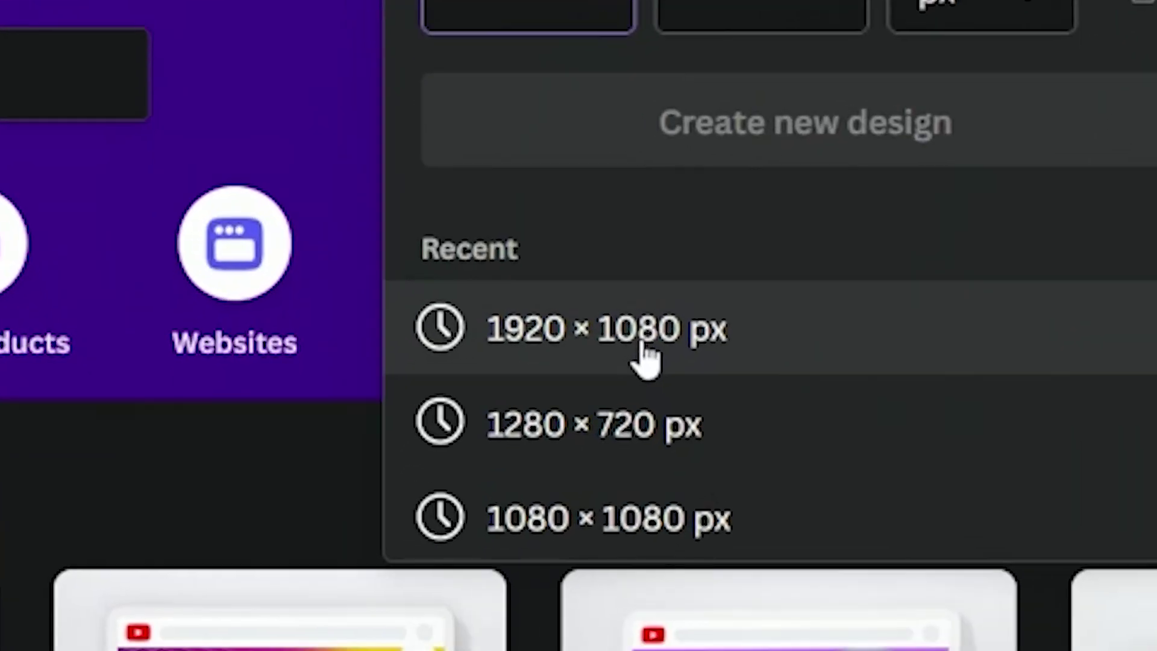
pyautogui.click(648, 359)
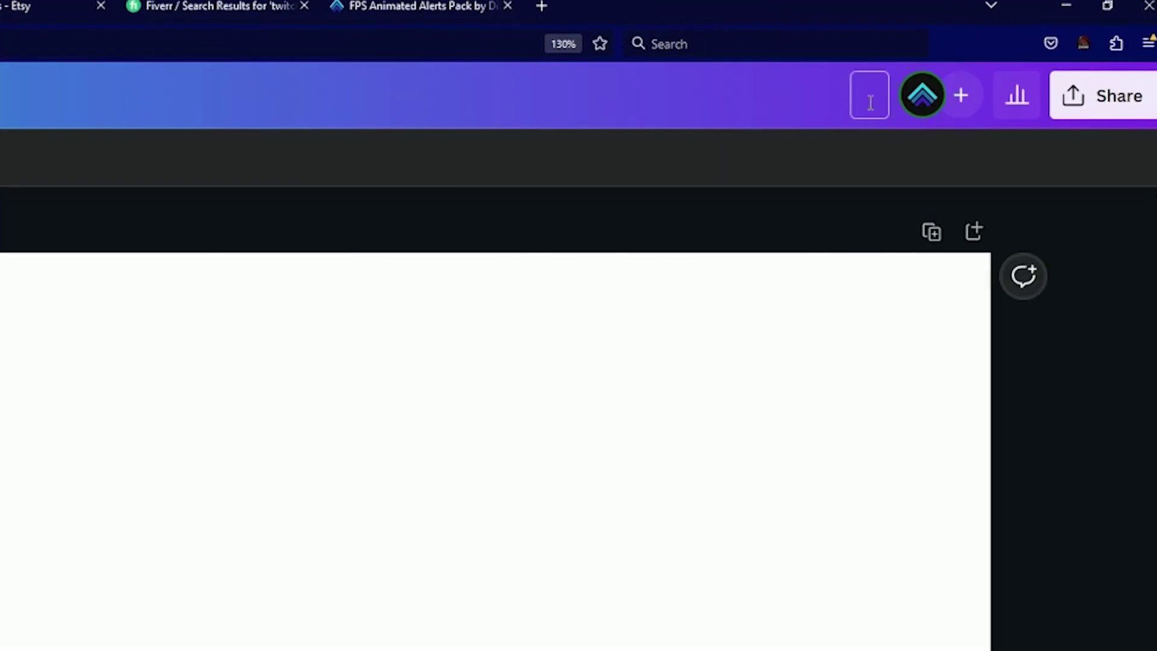
pyautogui.write('SUPER')
pyautogui.write(' AWESOME SECRET TWITCH ALERTS EXTRAVAGANZA')
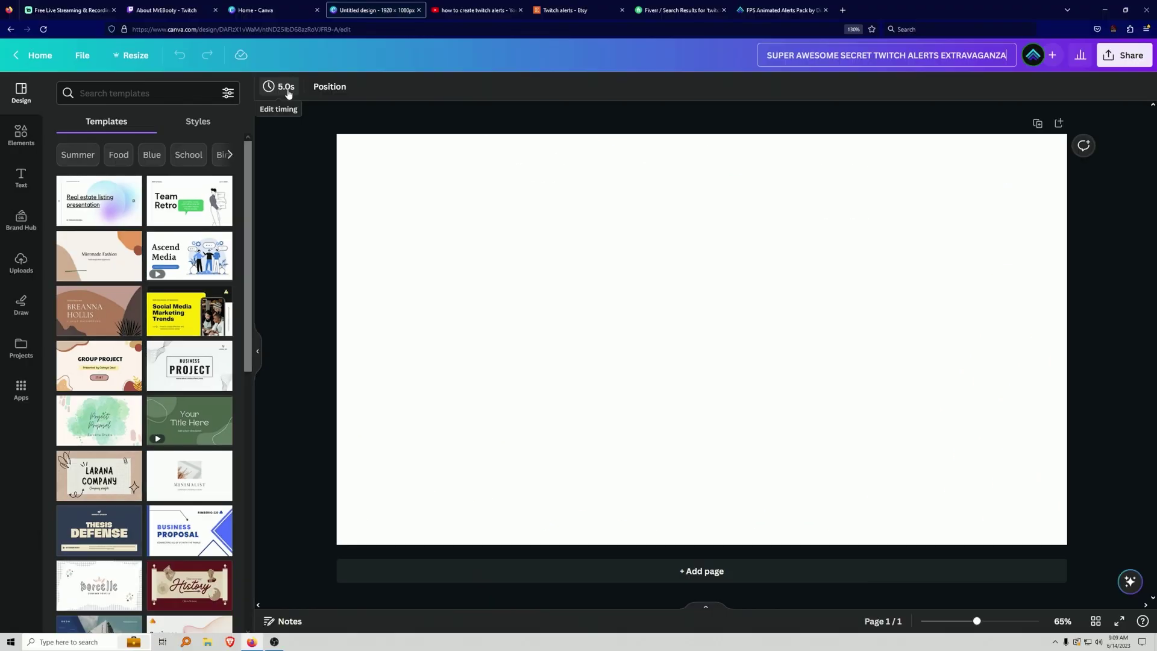
# Set the page duration to 10 seconds and the background to Grass green.
pyautogui.click(282, 88)
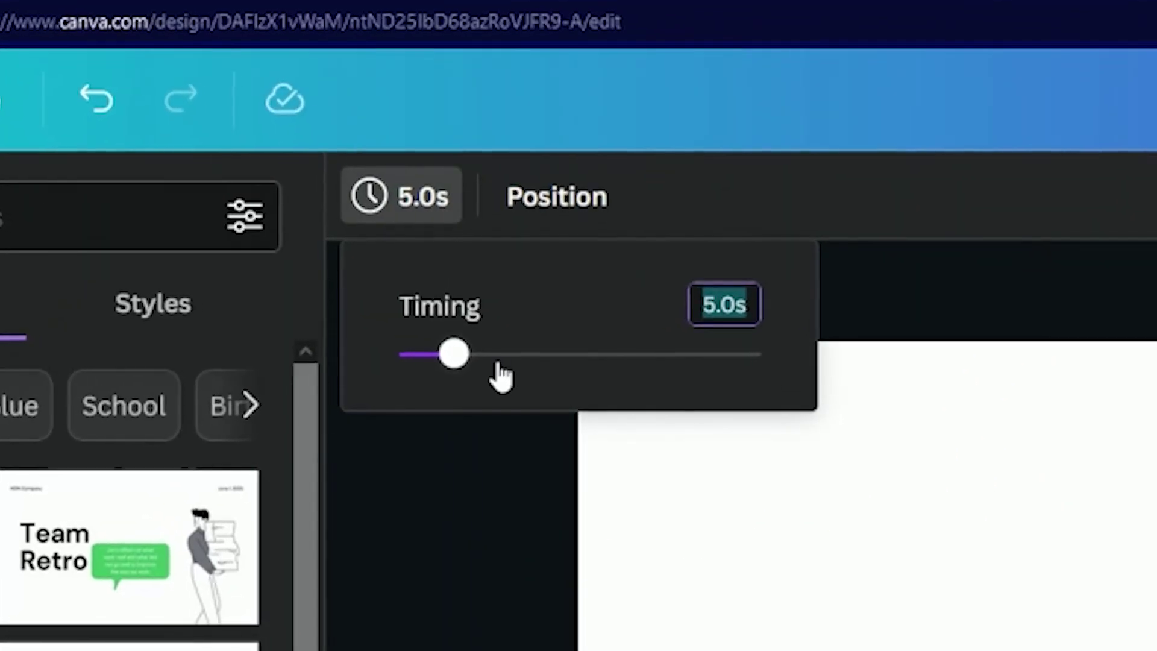
pyautogui.moveTo(453, 357); pyautogui.dragTo(511, 365)
pyautogui.click(898, 316)
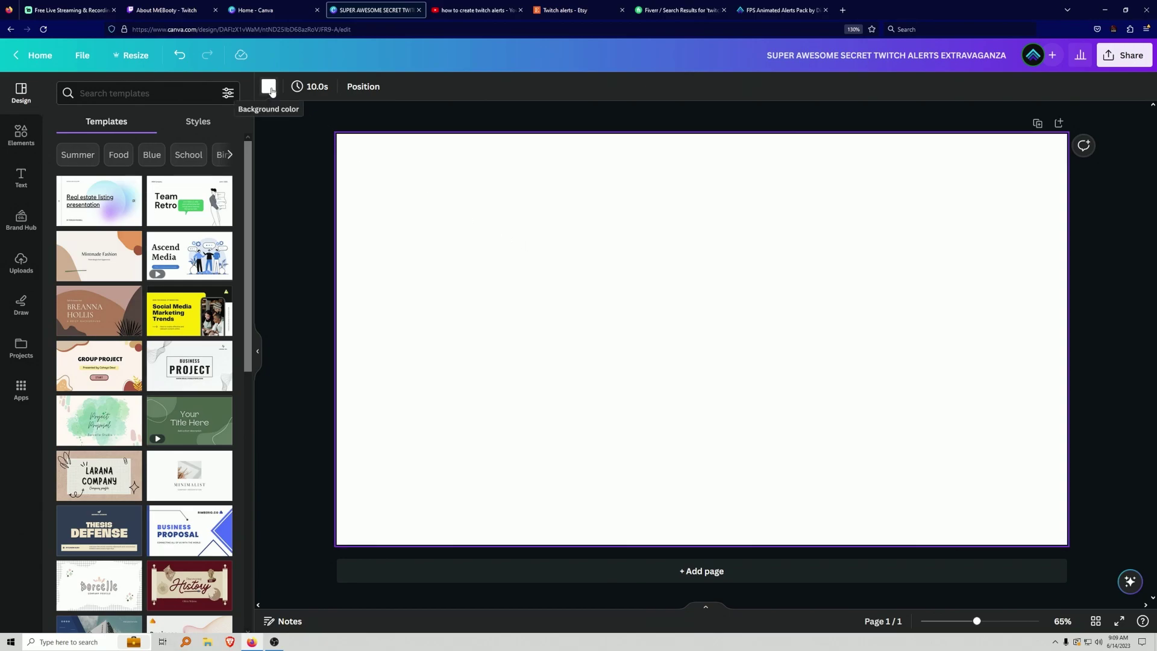
pyautogui.click(270, 88)
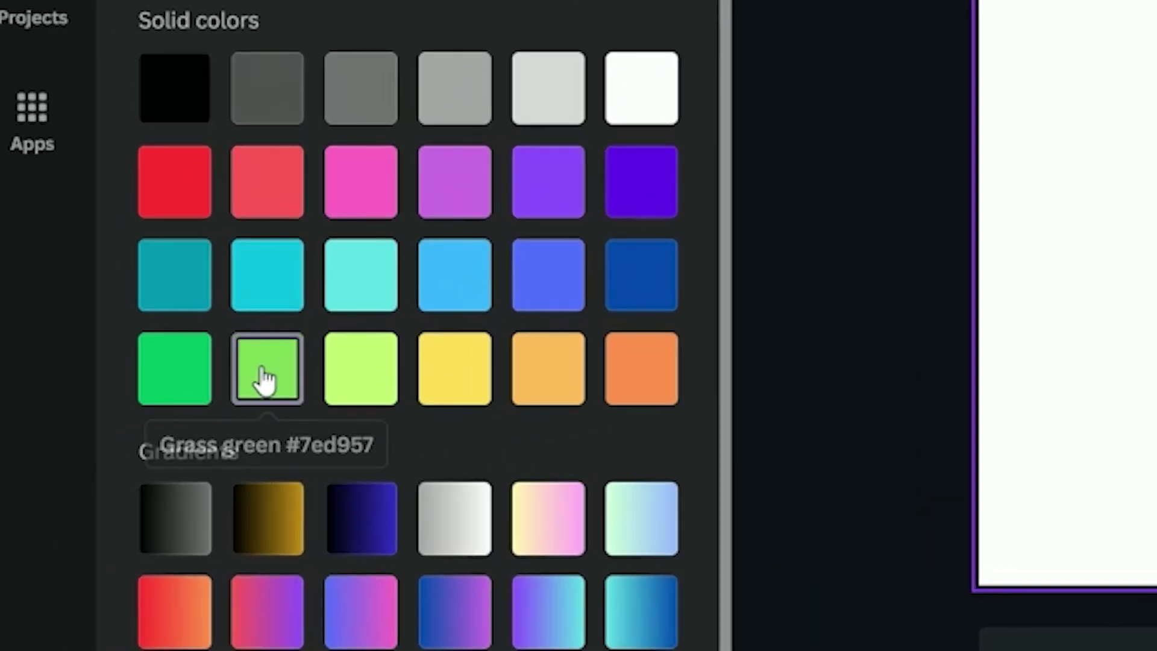
pyautogui.click(265, 379)
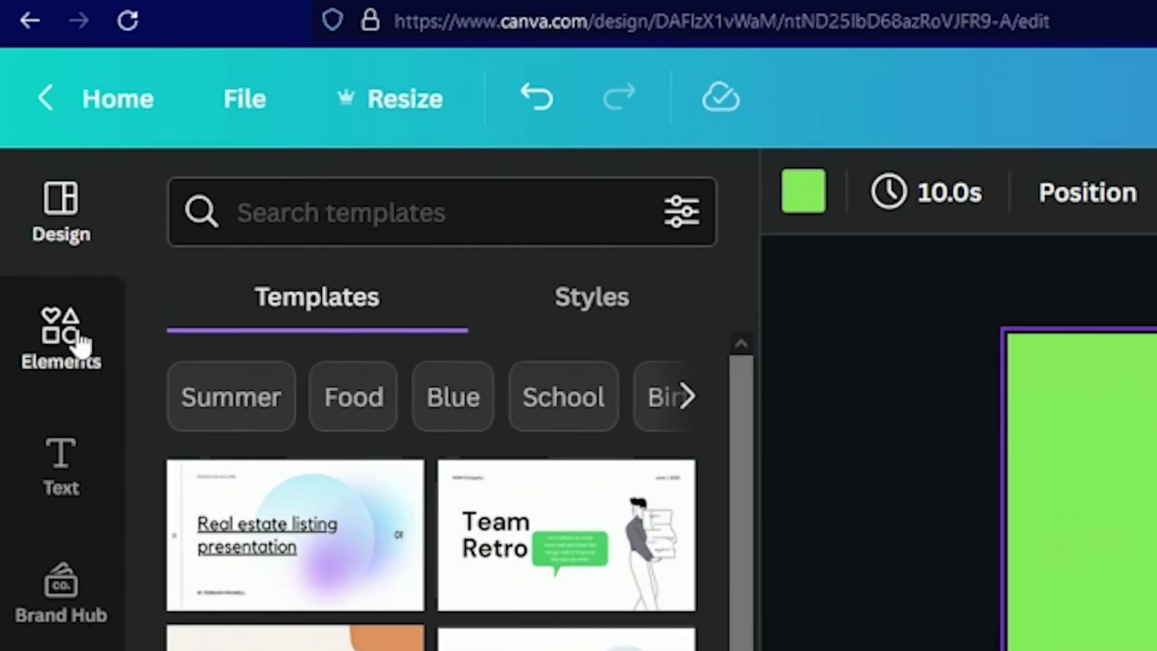
# Search Elements for 'webcam border' and add that sticker centred on the page.
pyautogui.click(63, 334)
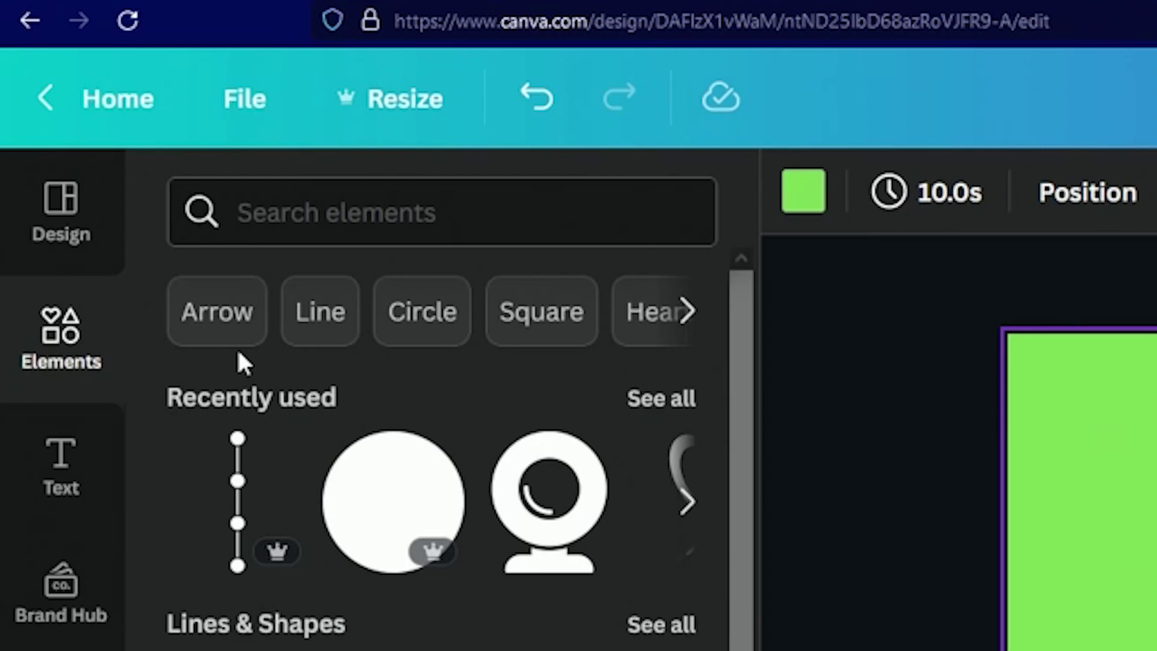
pyautogui.click(322, 208)
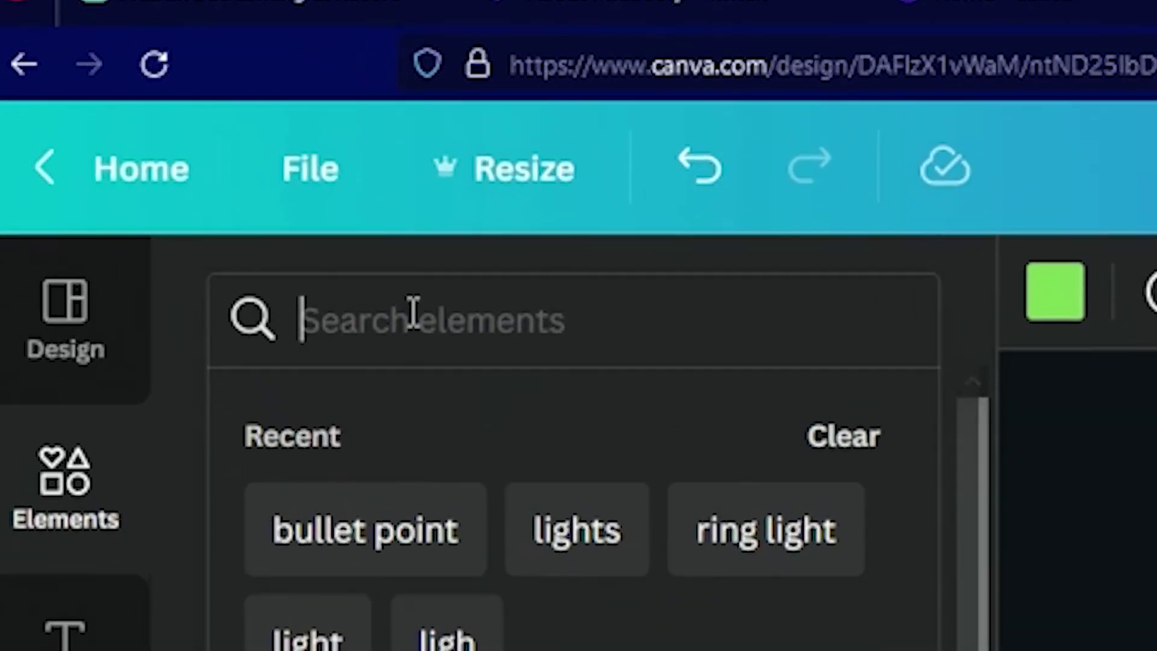
pyautogui.write('we')
pyautogui.write('bcam bord')
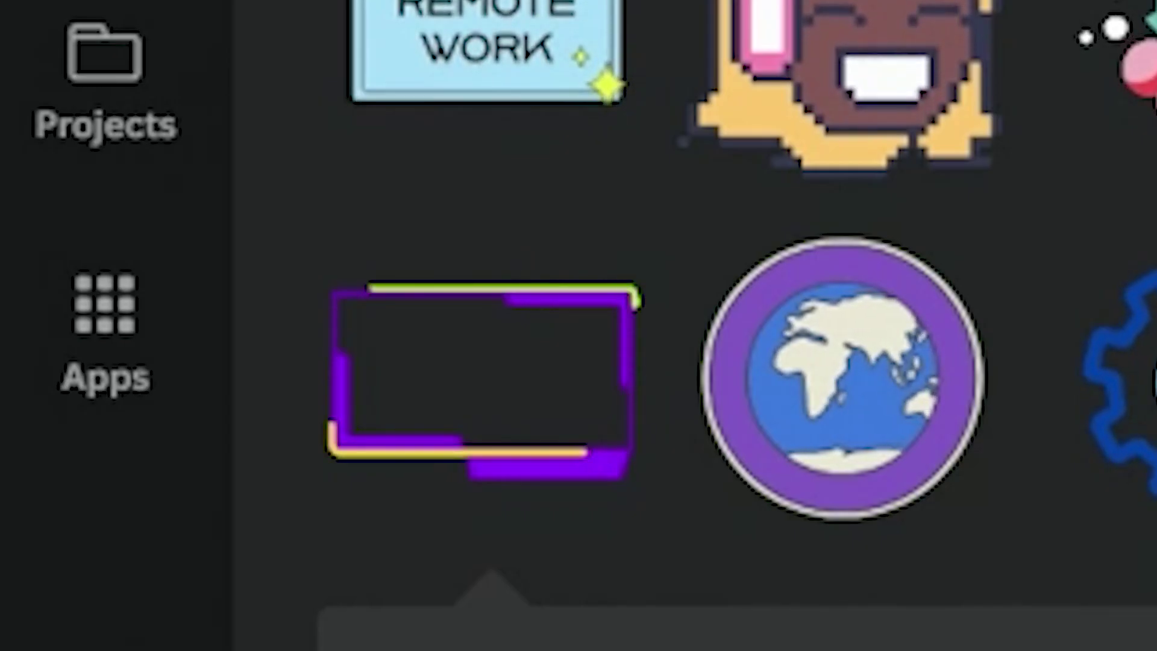
pyautogui.click(84, 397)
pyautogui.moveTo(841, 369); pyautogui.dragTo(842, 385)
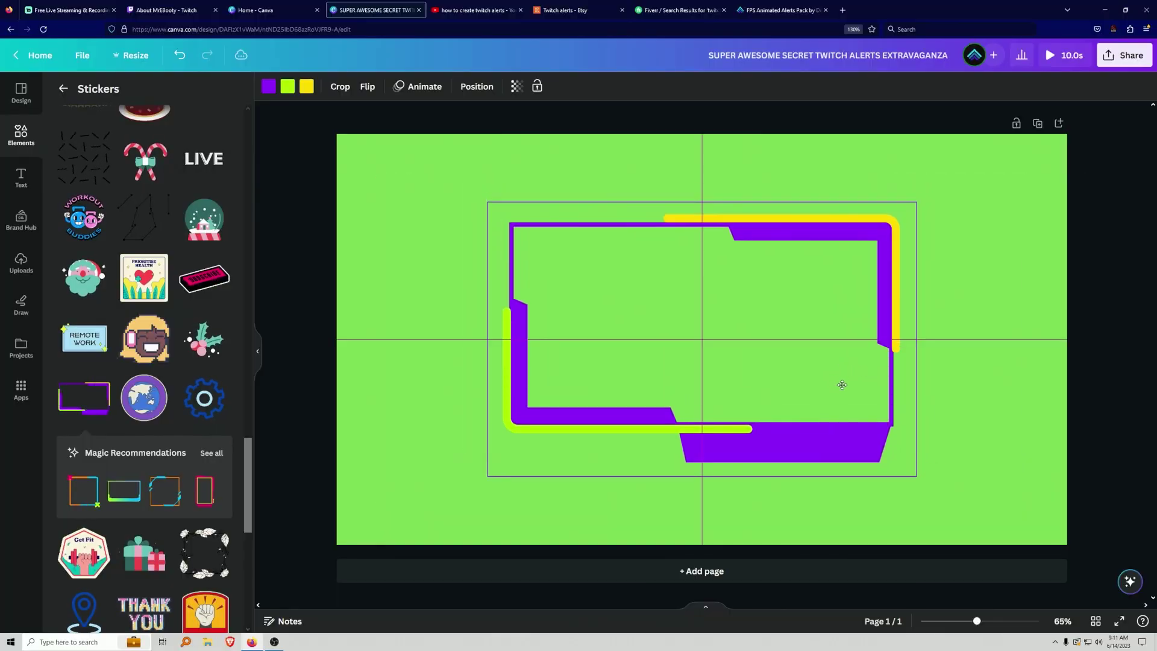
# Recolour the frame white with dark purple accents, then delete the MREBOOTY logo image.
pyautogui.click(269, 86)
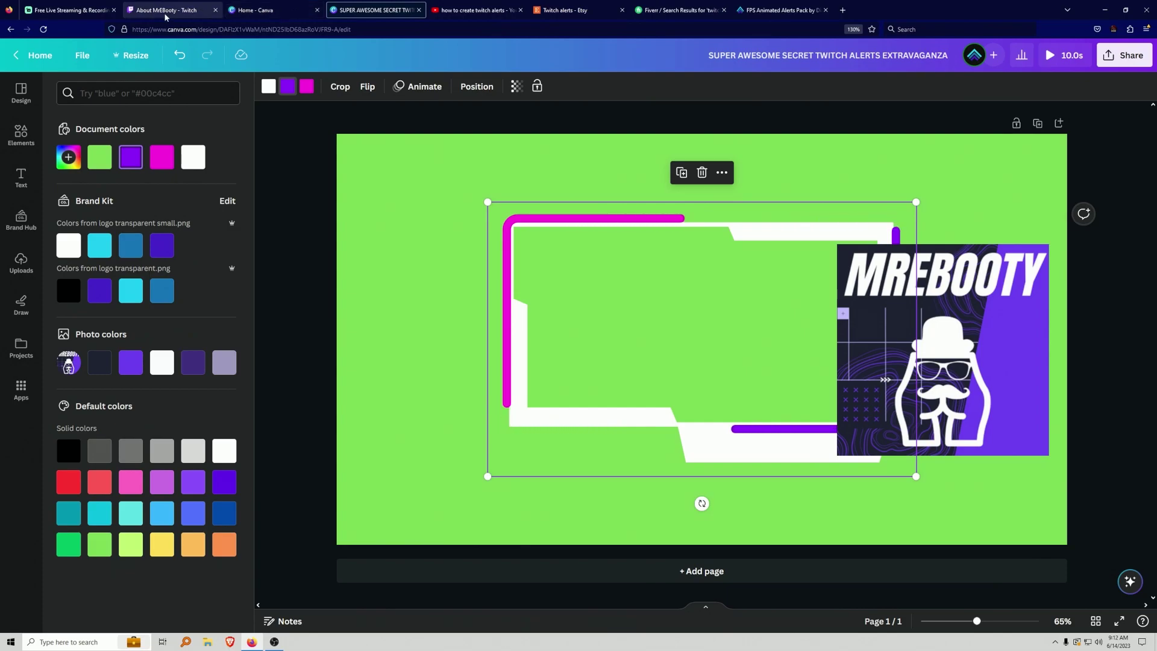
pyautogui.click(166, 10)
pyautogui.scroll(-3, 688, 475)
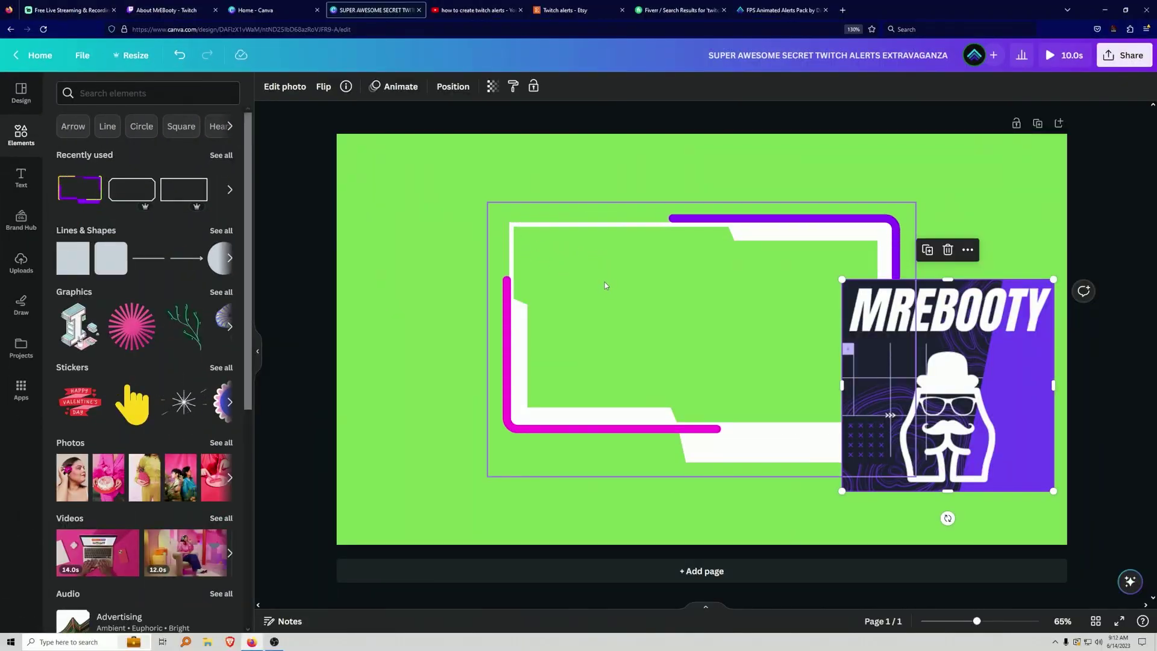
pyautogui.click(605, 283)
pyautogui.click(591, 237)
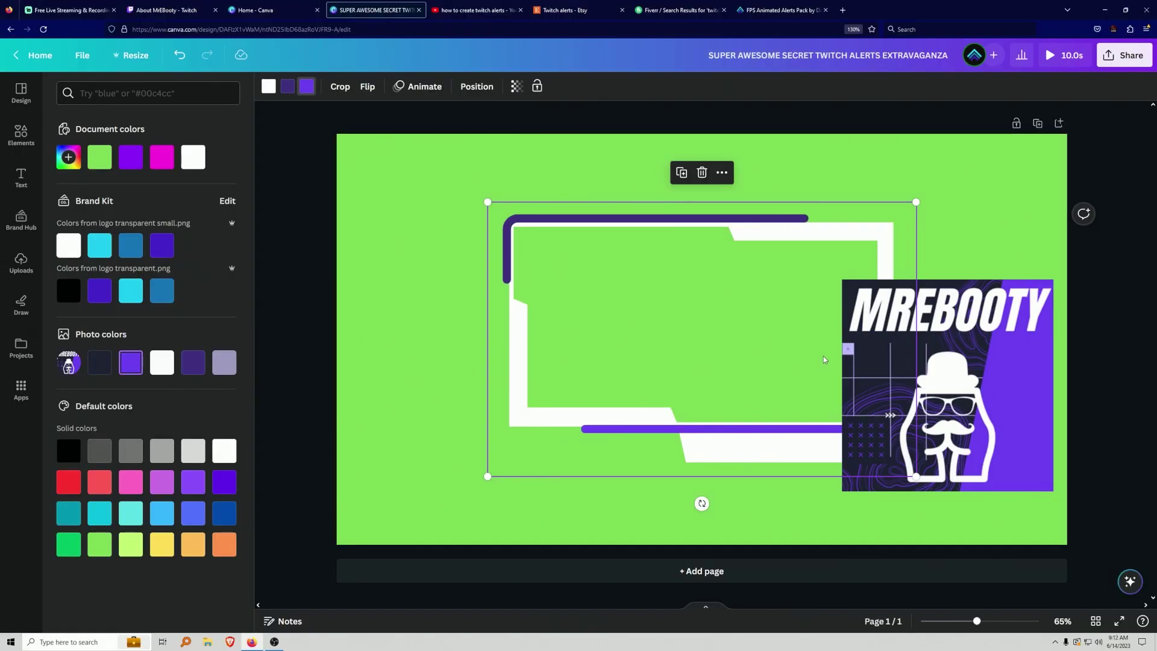
pyautogui.click(987, 349)
pyautogui.press('Delete')
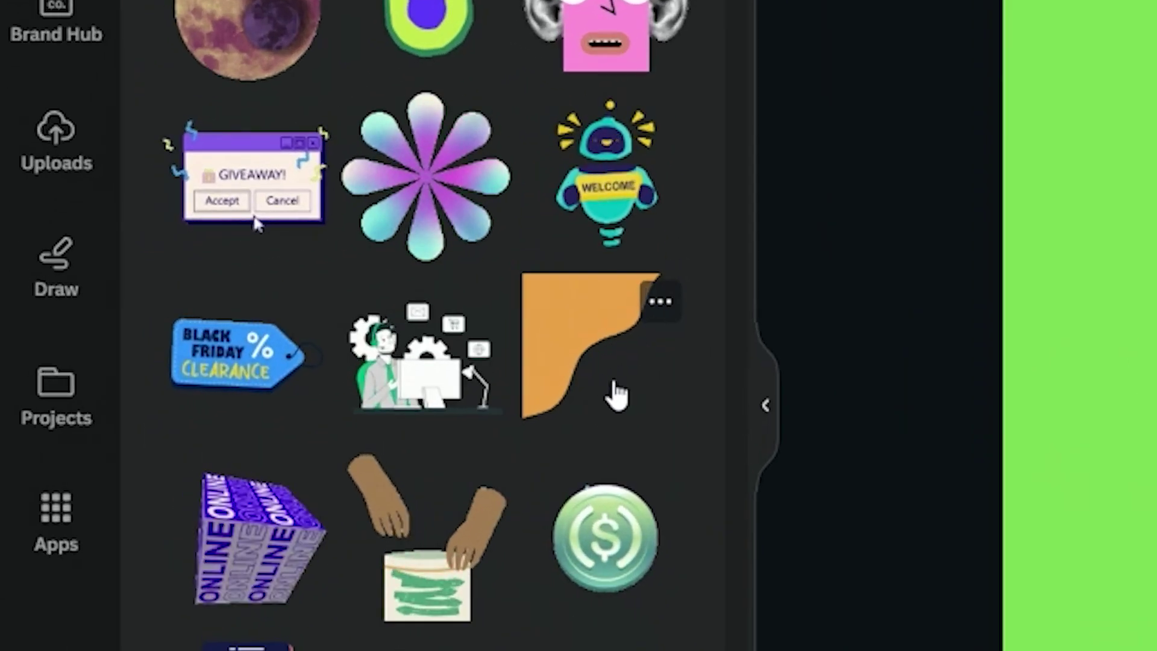
# Add the orange wavy corner sticker and recolour it purple.
pyautogui.click(208, 348)
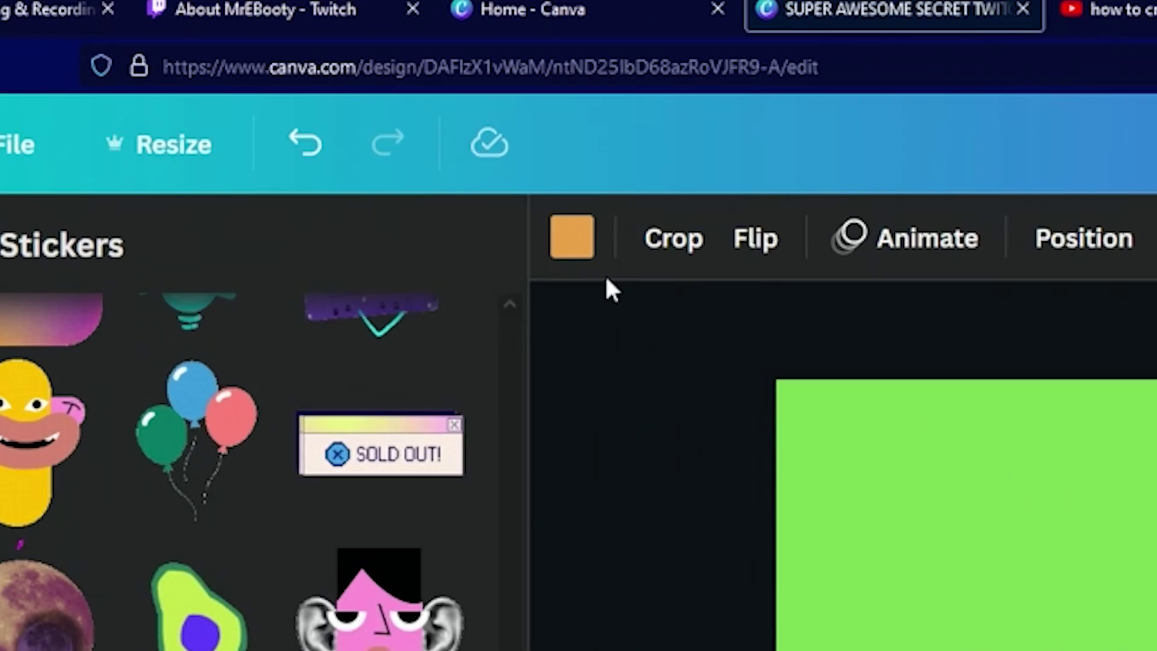
pyautogui.click(269, 86)
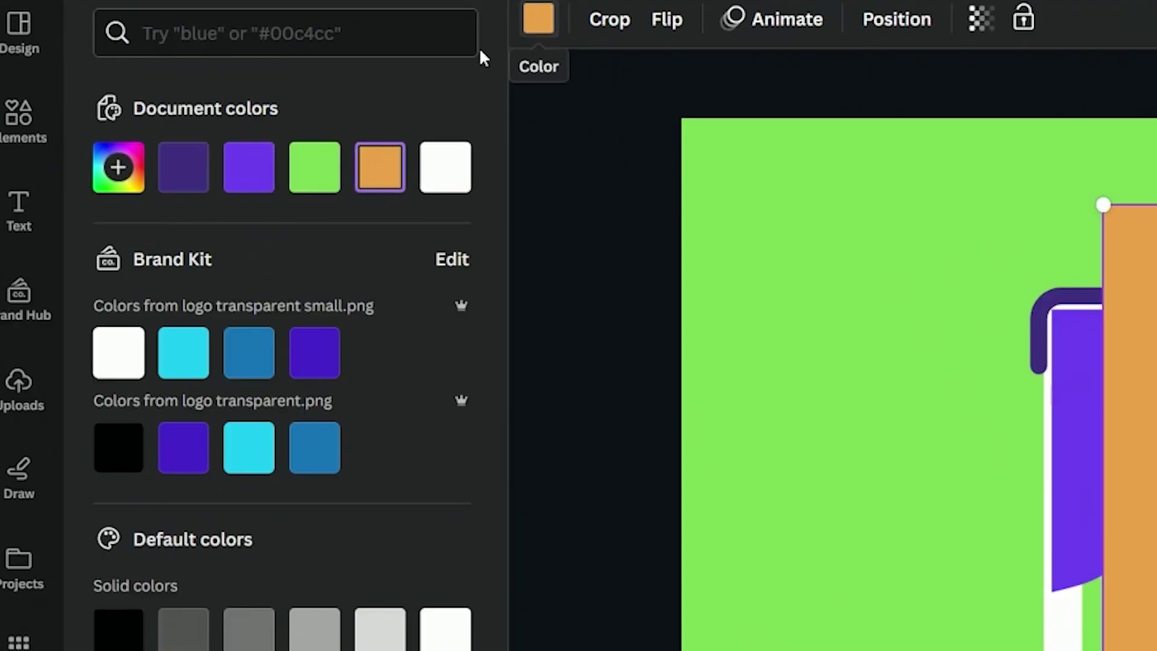
pyautogui.click(336, 316)
pyautogui.press('Escape')
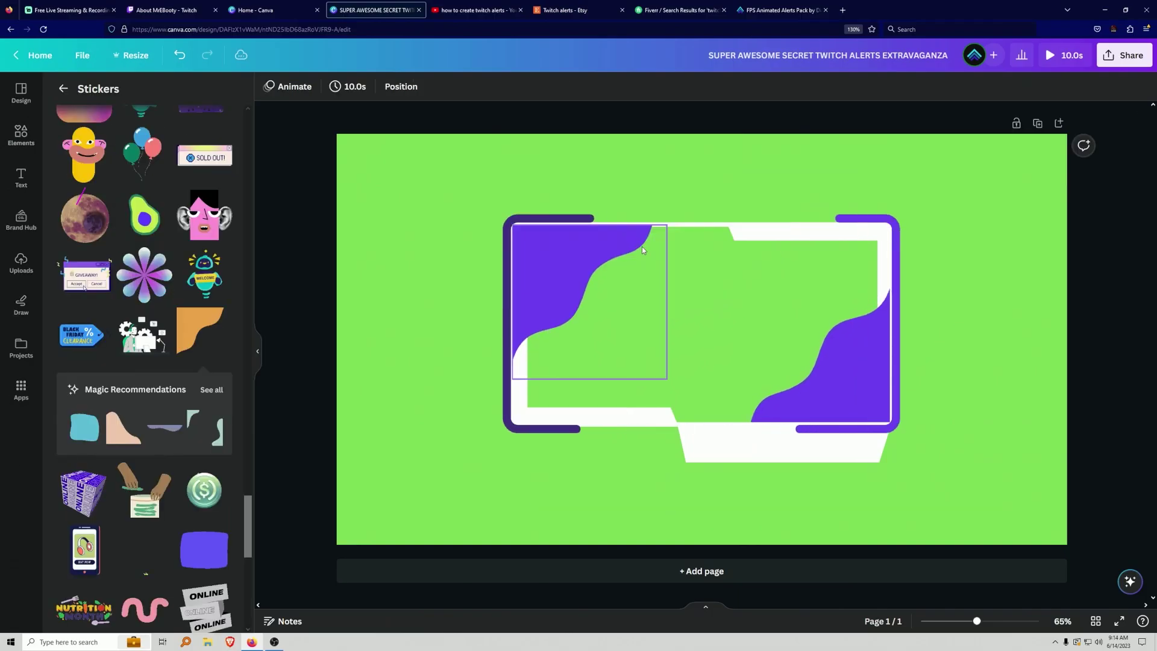
# Send the top-left and bottom-right purple waves backward behind the white frame.
pyautogui.click(564, 268)
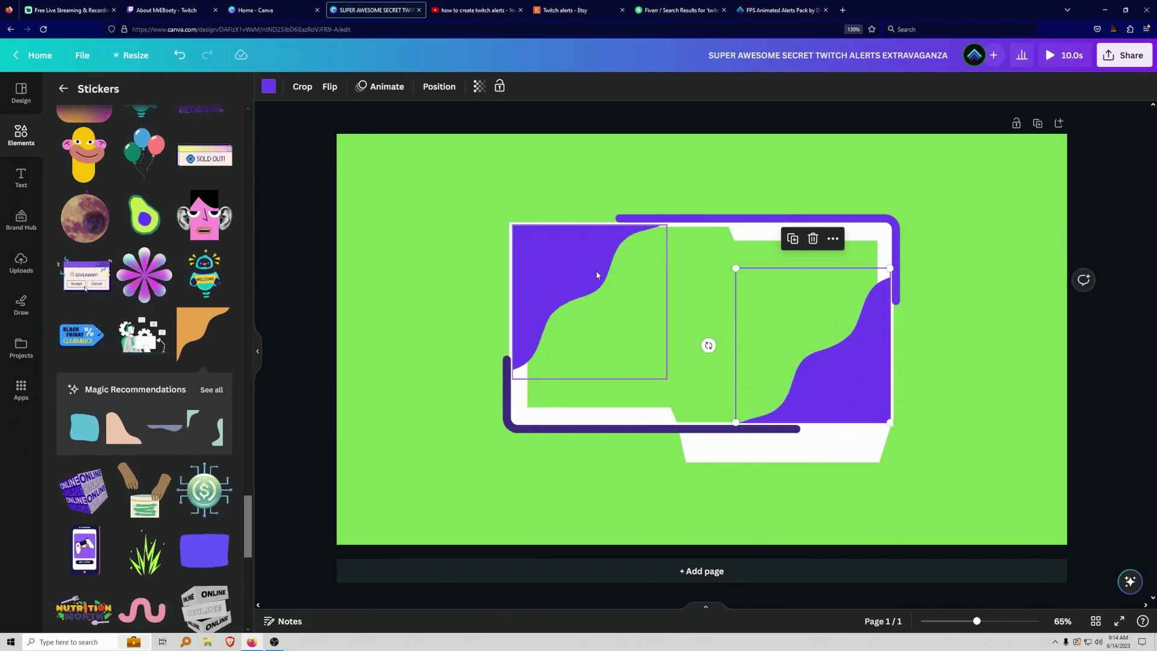
pyautogui.rightClick(593, 269)
pyautogui.moveTo(672, 382)
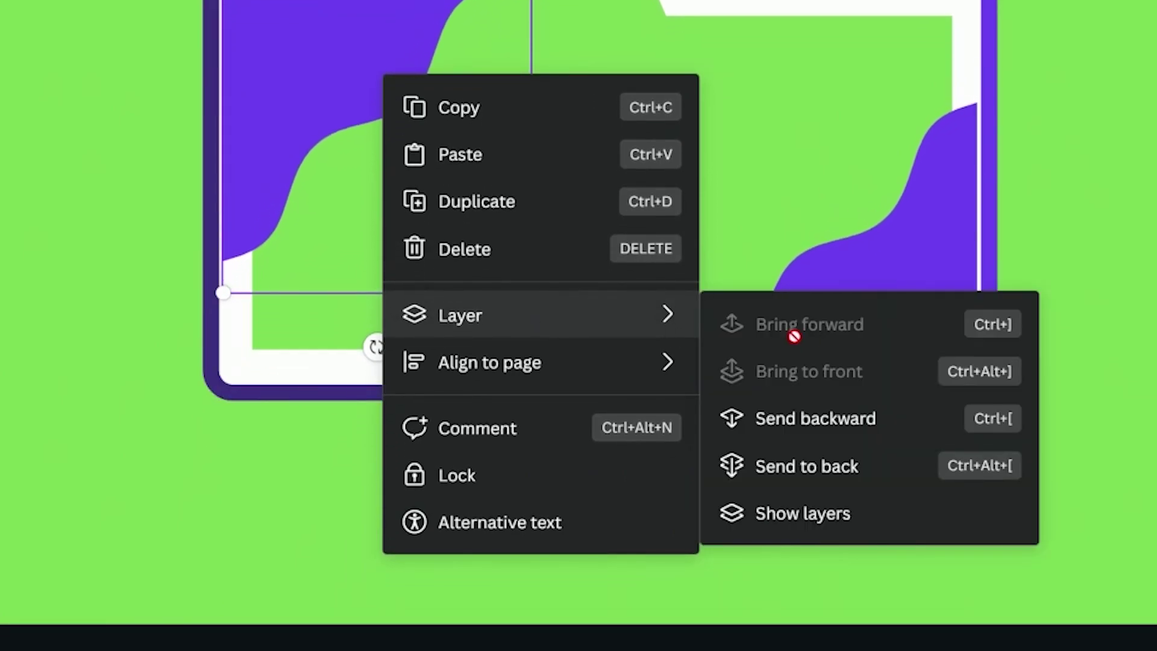
pyautogui.click(825, 430)
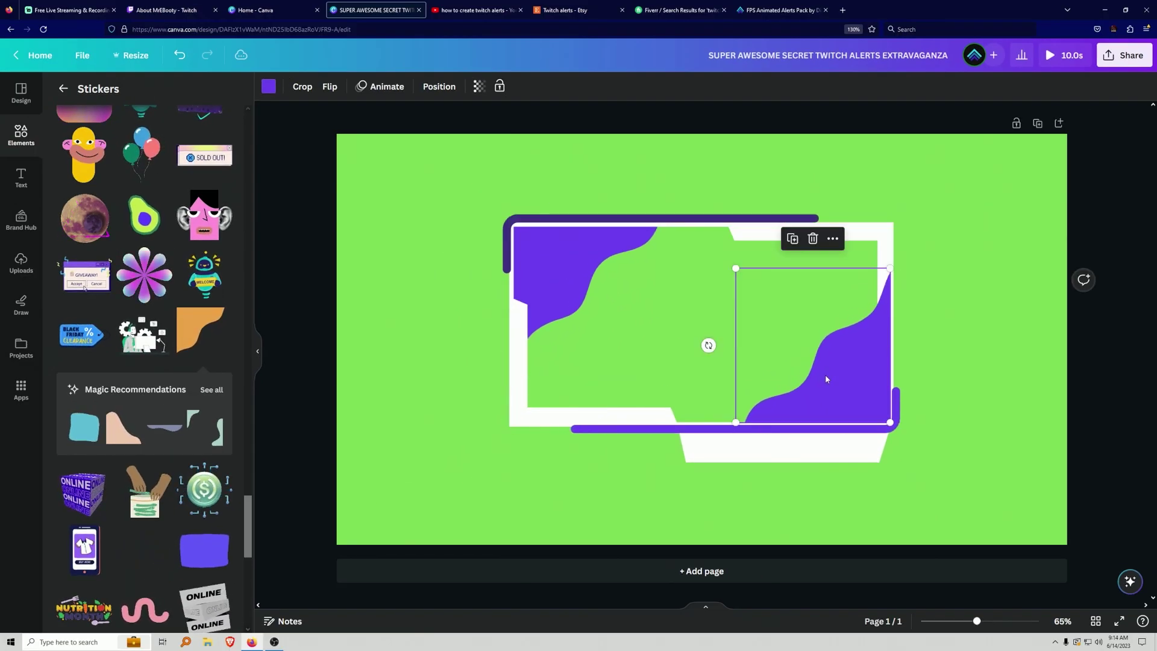
pyautogui.rightClick(826, 379)
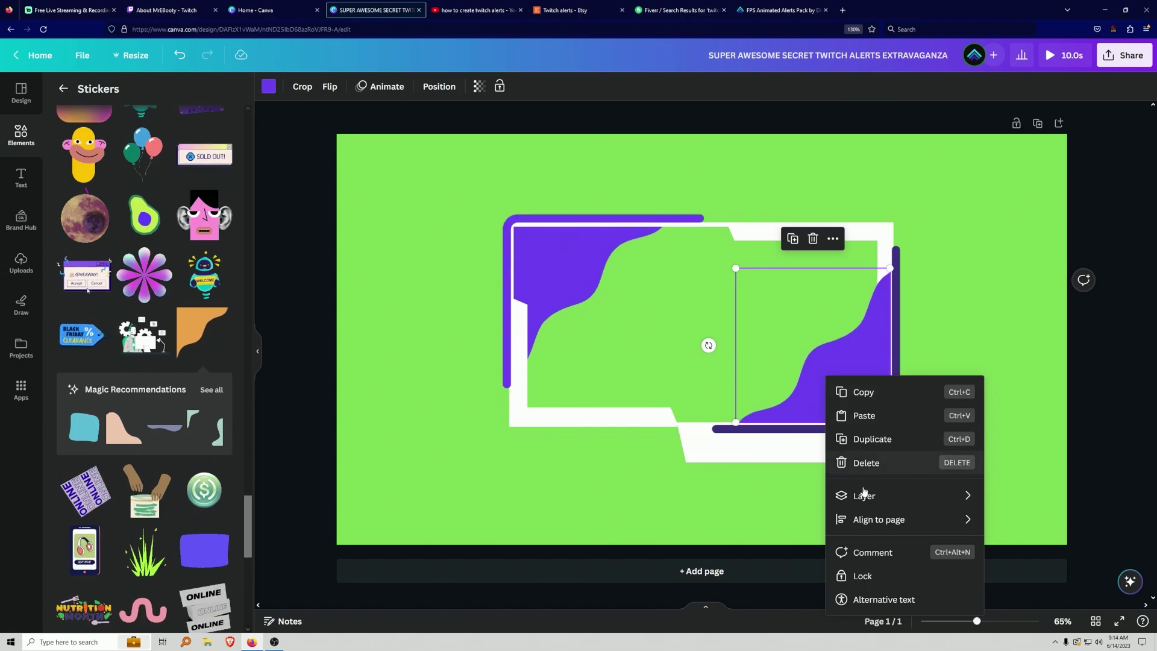
pyautogui.moveTo(856, 494)
pyautogui.click(1032, 545)
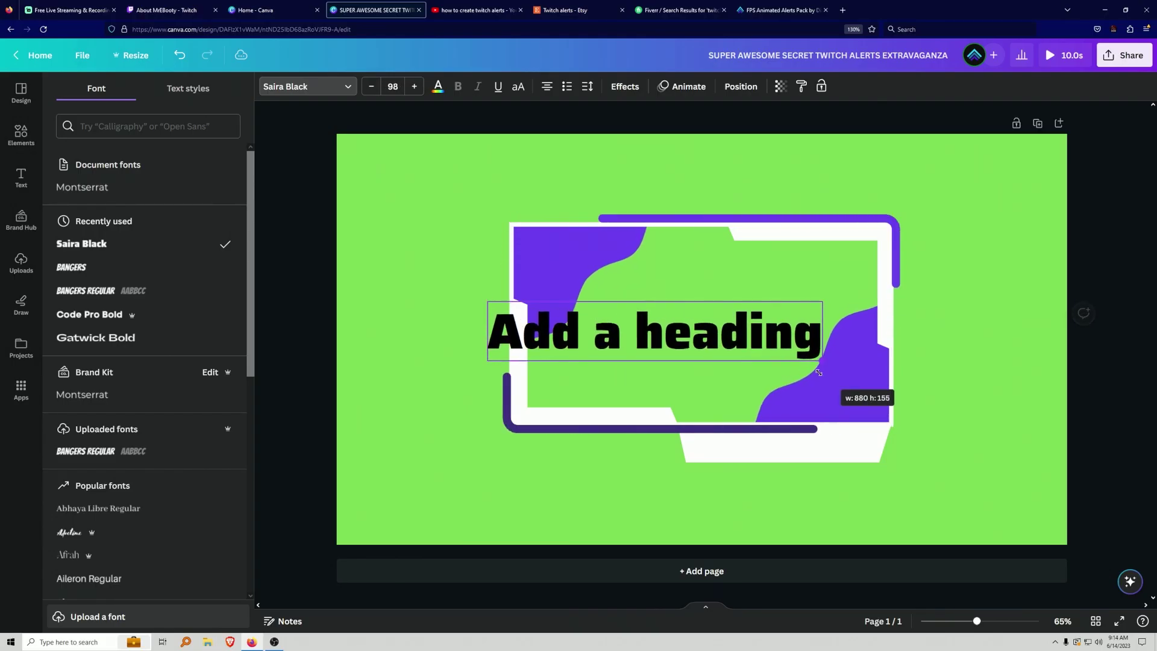
# Give the NEW FOLLOWER heading a Shadow effect and adjust the shadow colour.
pyautogui.click(706, 285)
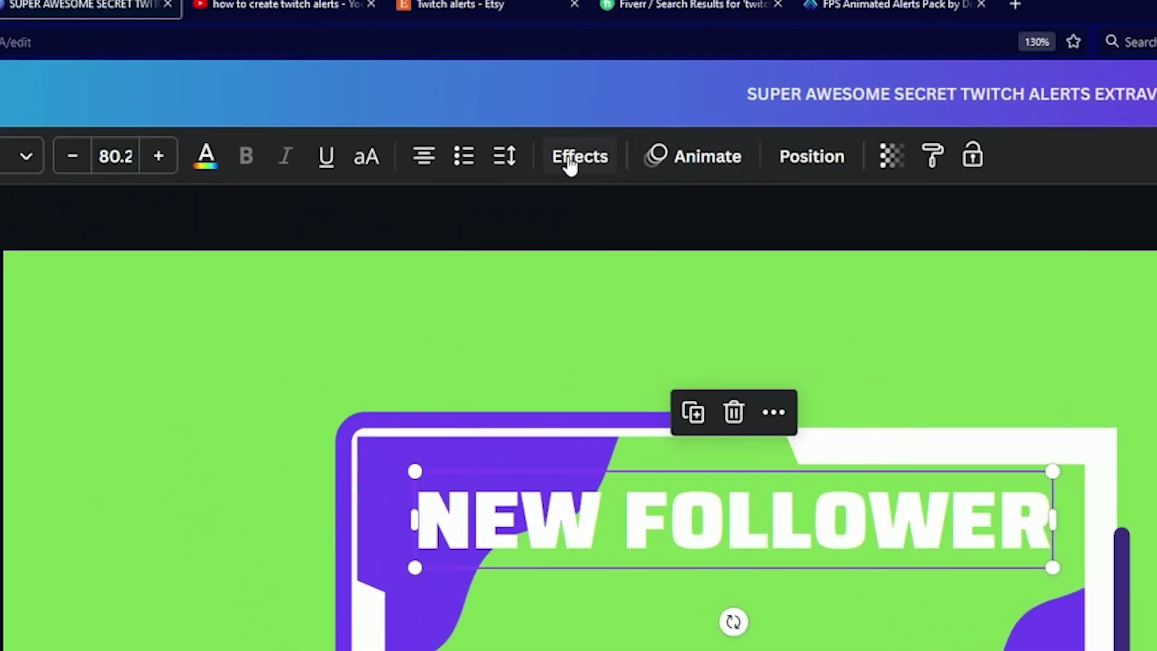
pyautogui.click(570, 158)
pyautogui.click(124, 106)
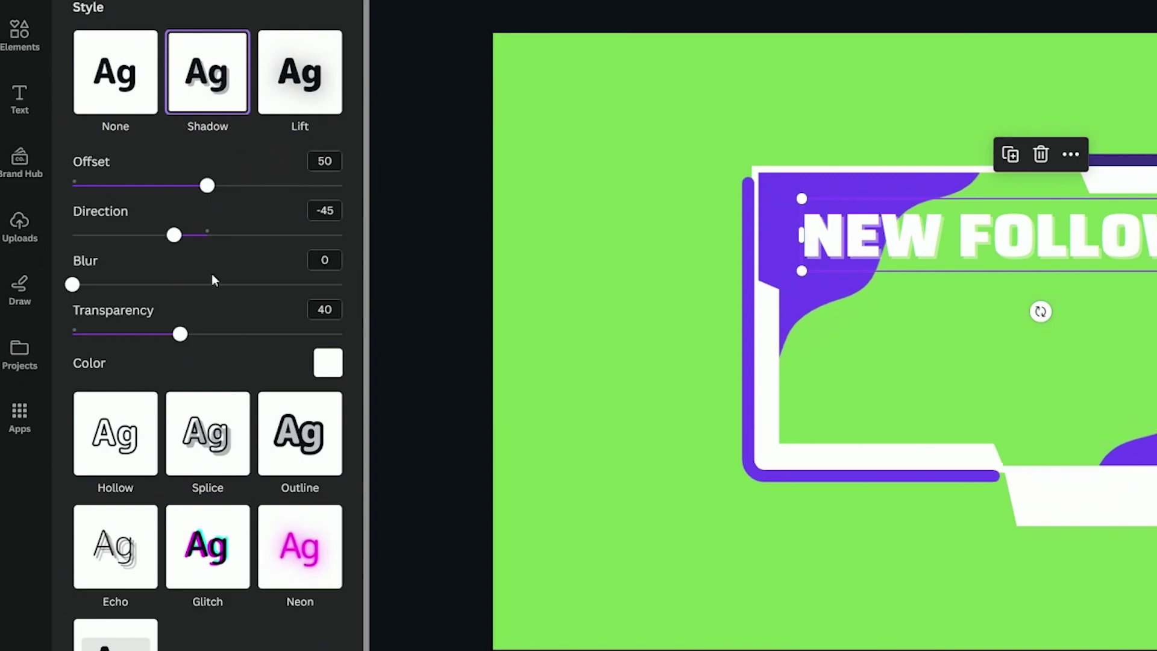
pyautogui.click(328, 373)
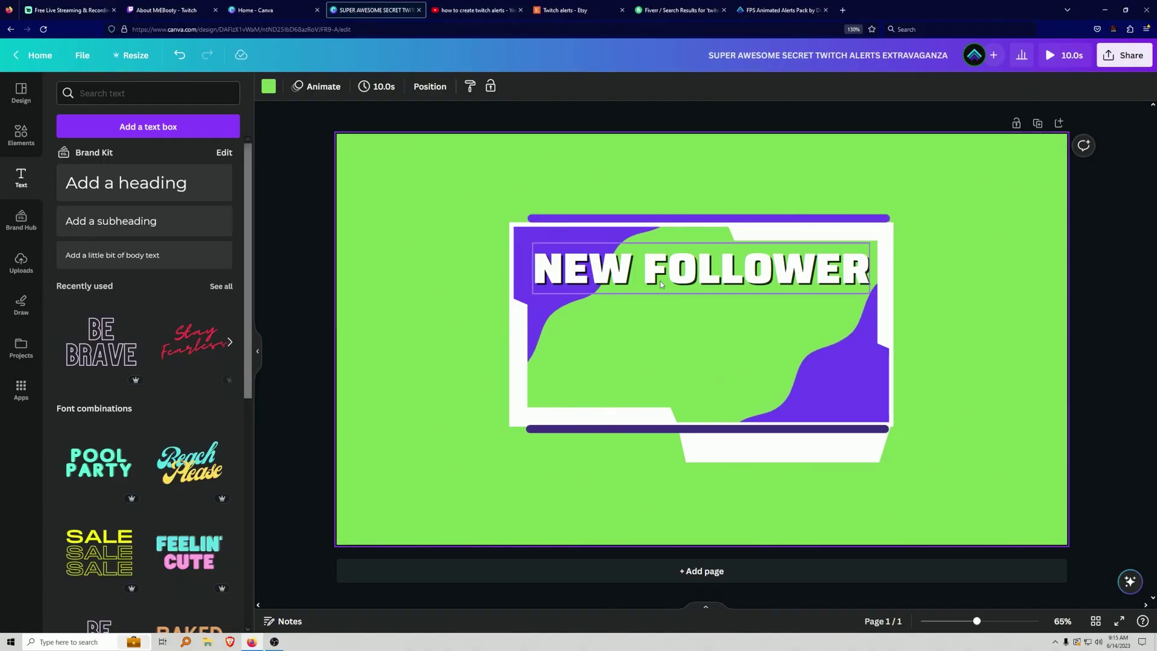
# Give the frame a Wipe animation and the NEW FOLLOWER text a slower Wipe.
pyautogui.click(552, 433)
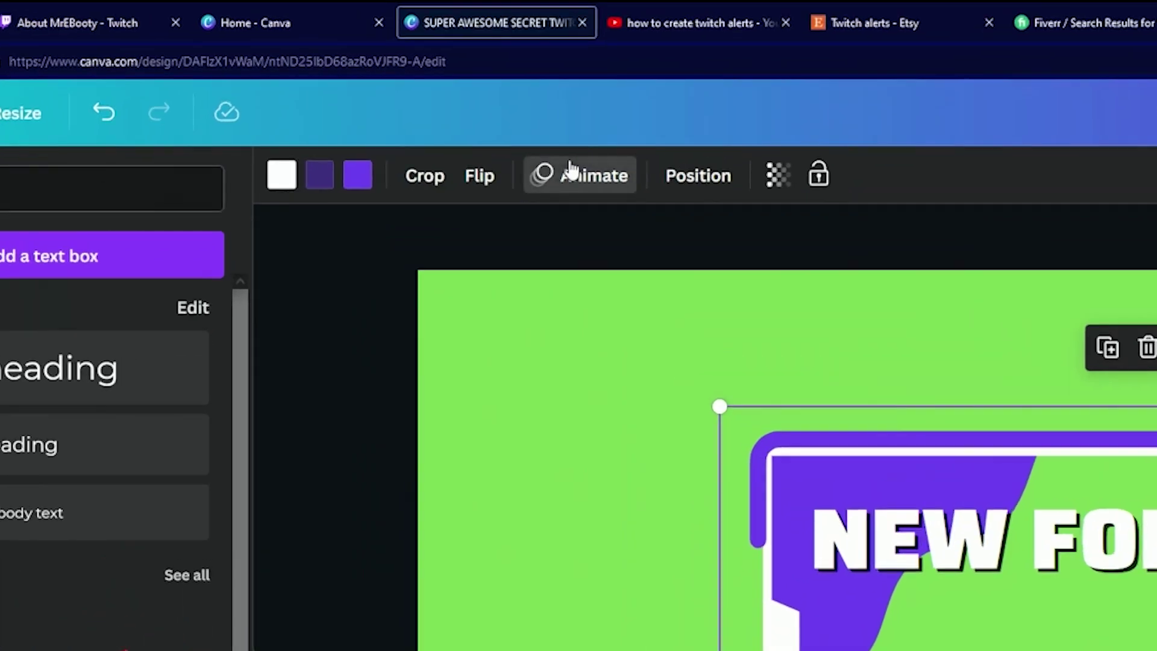
pyautogui.click(570, 164)
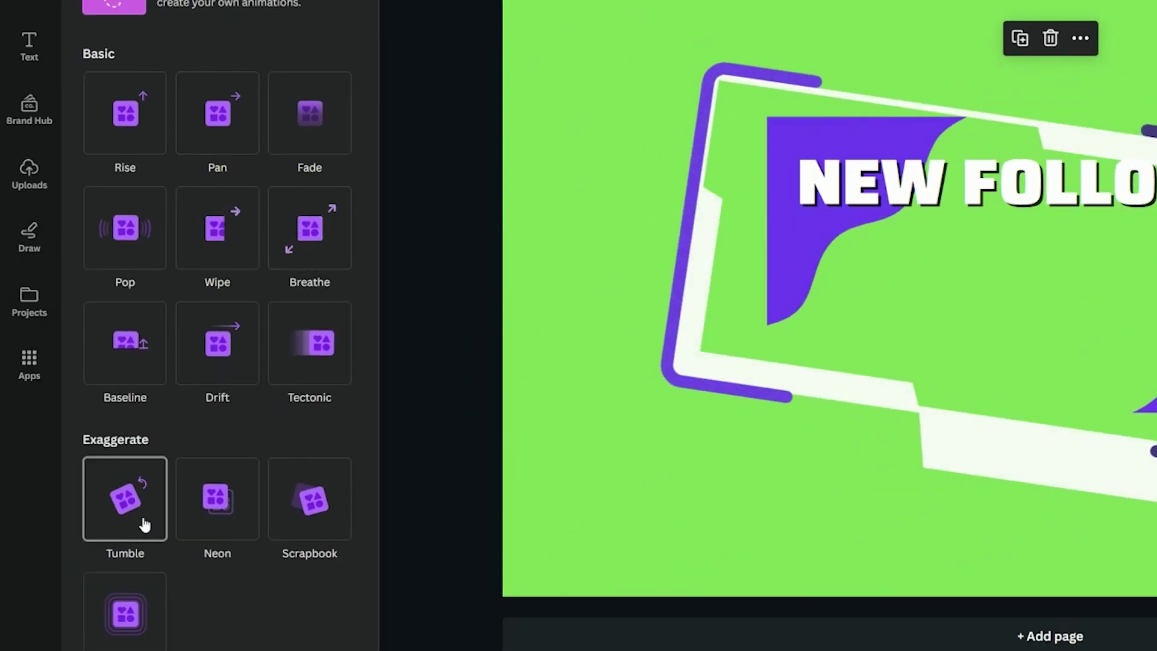
pyautogui.click(217, 229)
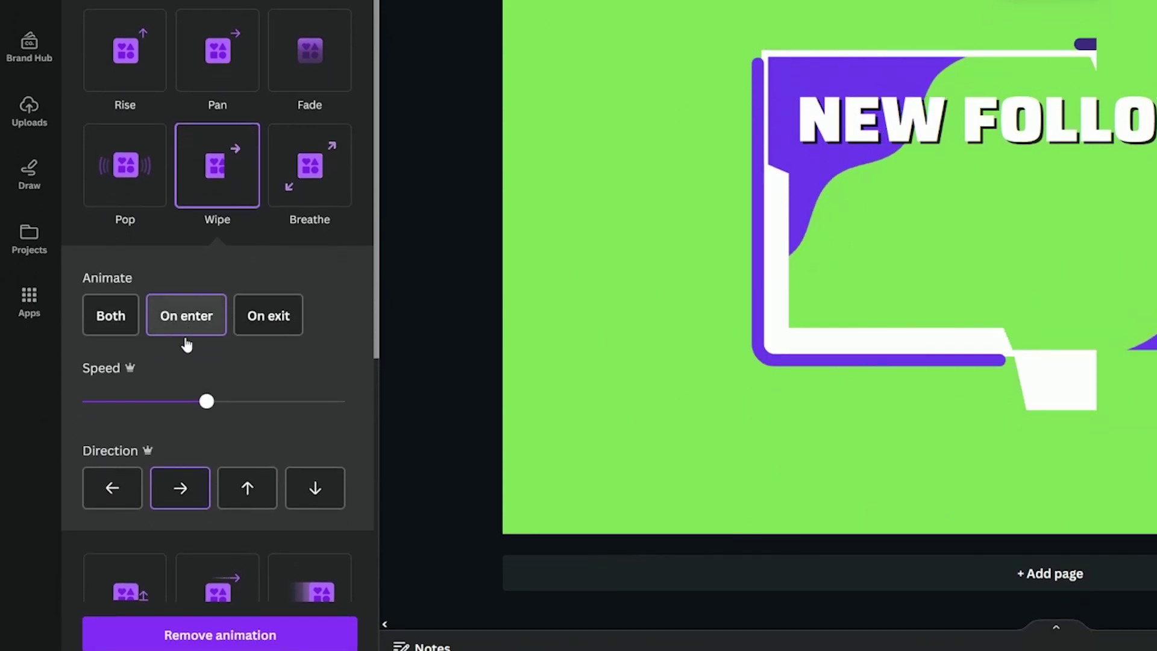
pyautogui.click(969, 131)
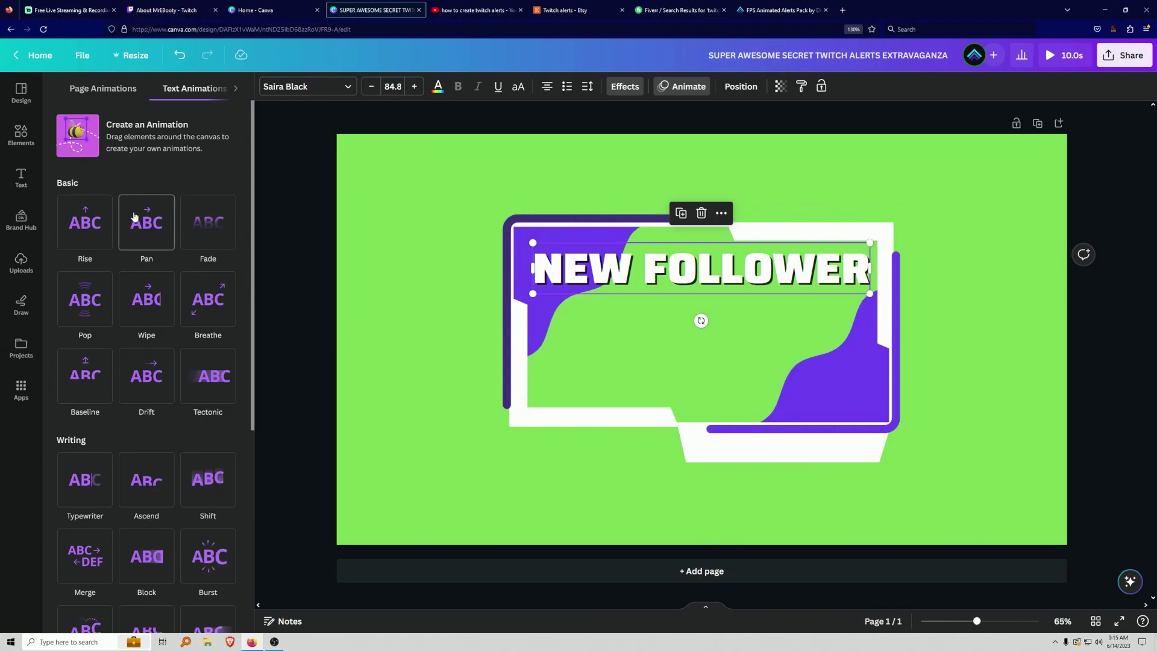
pyautogui.click(155, 377)
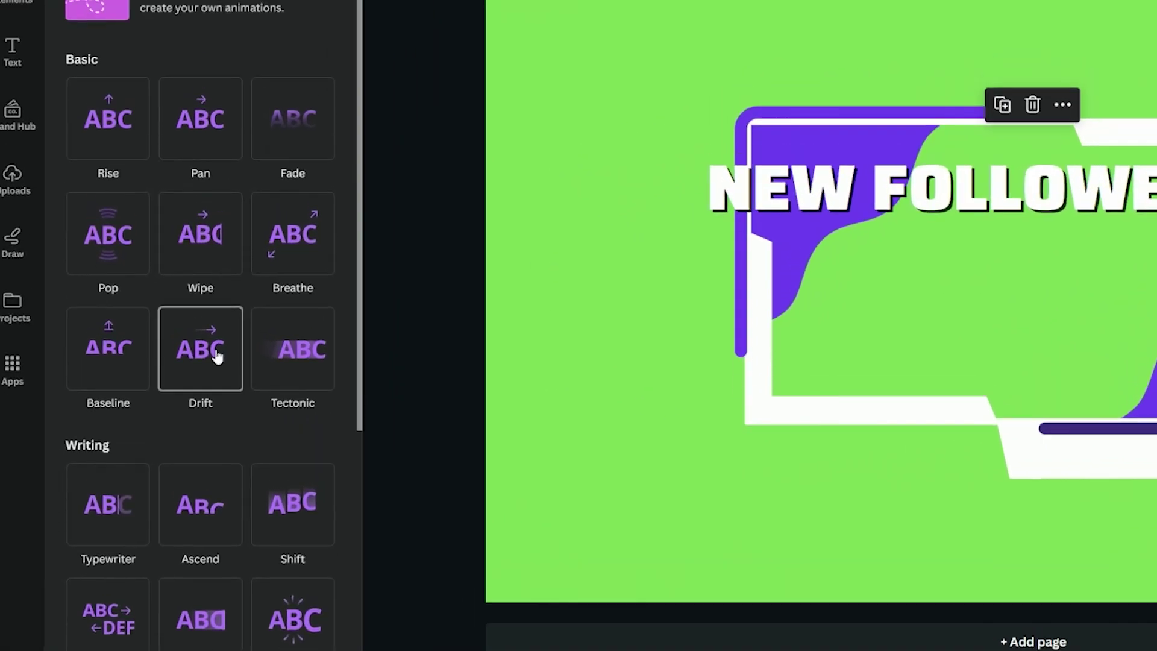
pyautogui.click(203, 257)
pyautogui.click(204, 248)
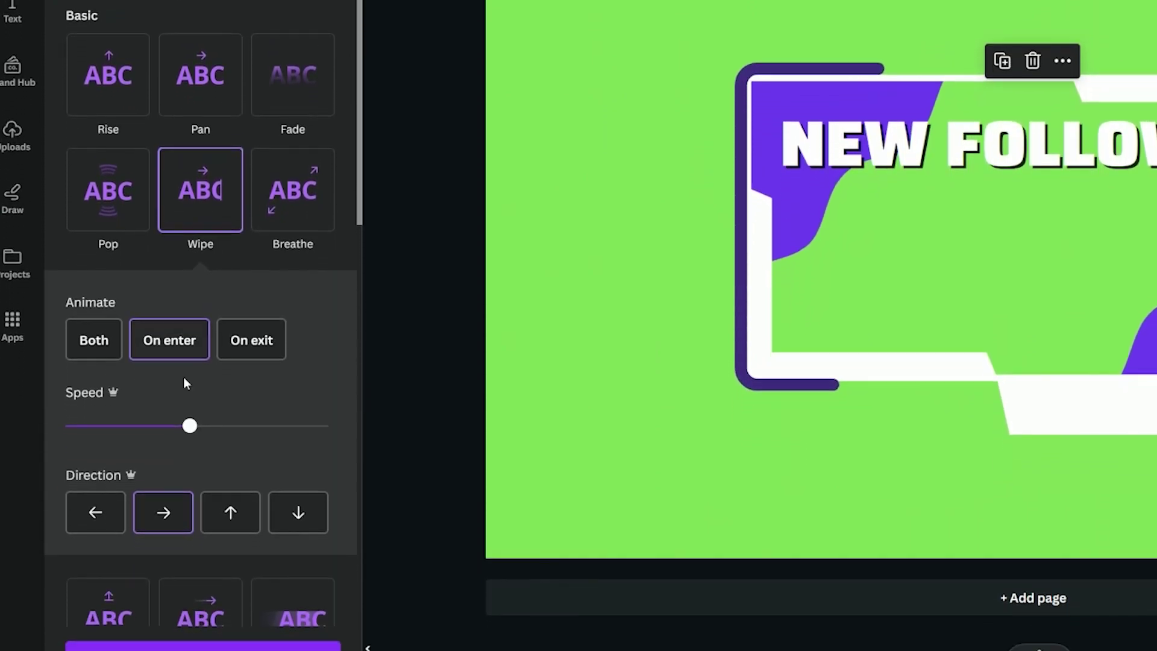
pyautogui.moveTo(143, 398); pyautogui.dragTo(114, 400)
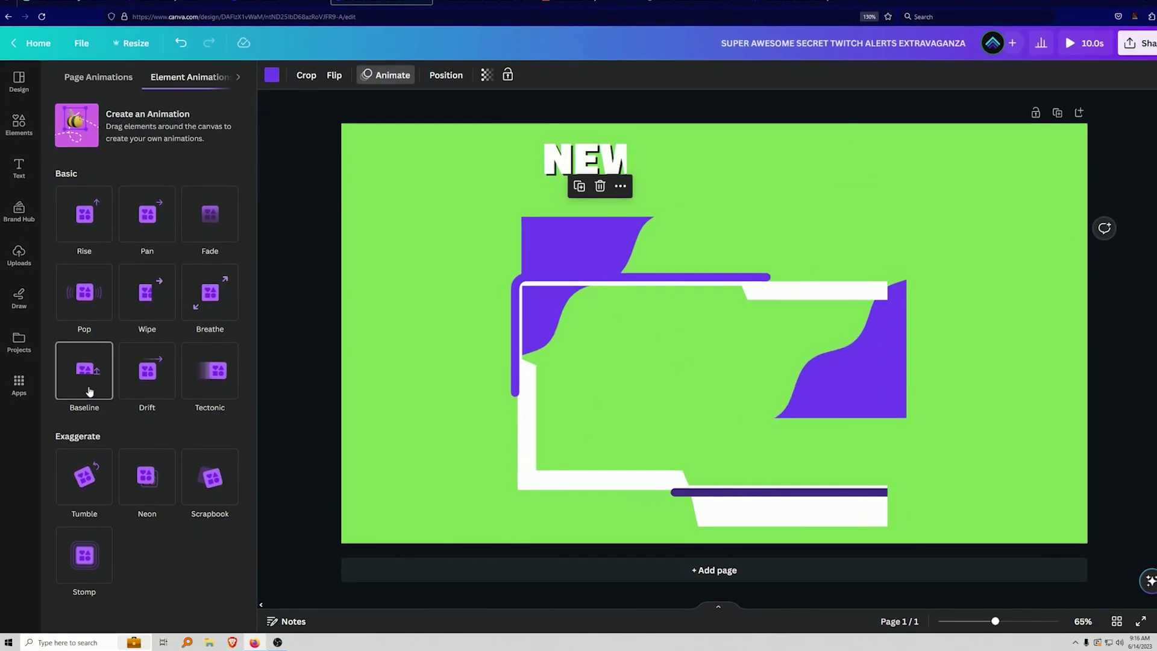
# Give both purple shapes a slowed Baseline animation, the right one moving downward.
pyautogui.click(89, 393)
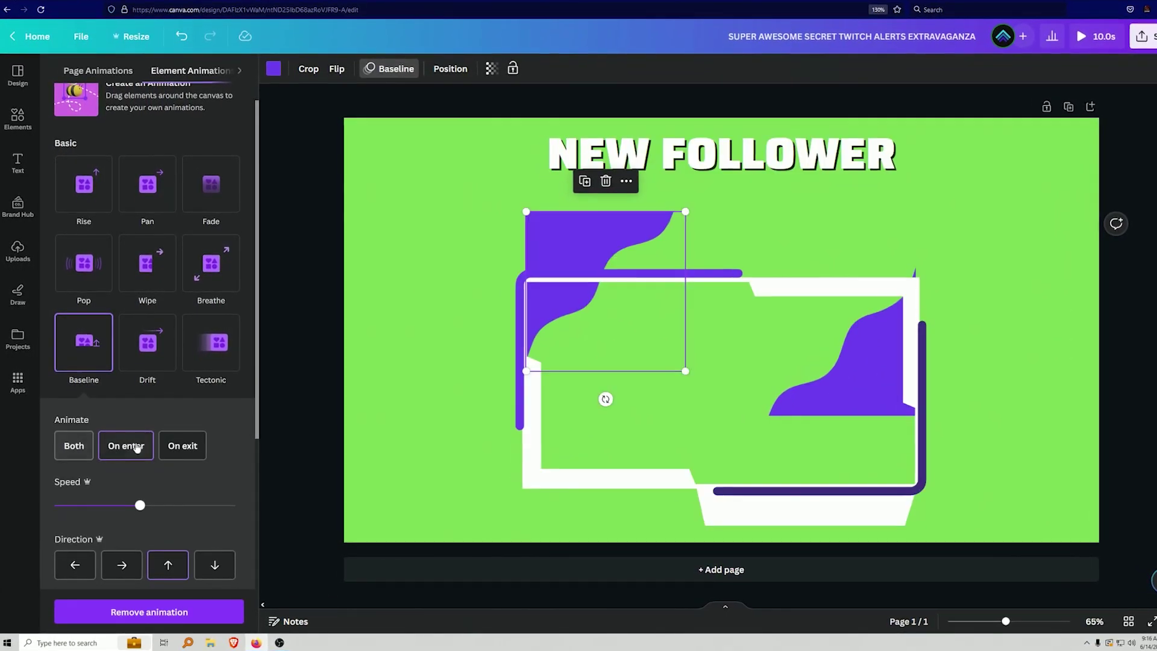
pyautogui.moveTo(139, 505); pyautogui.dragTo(75, 505)
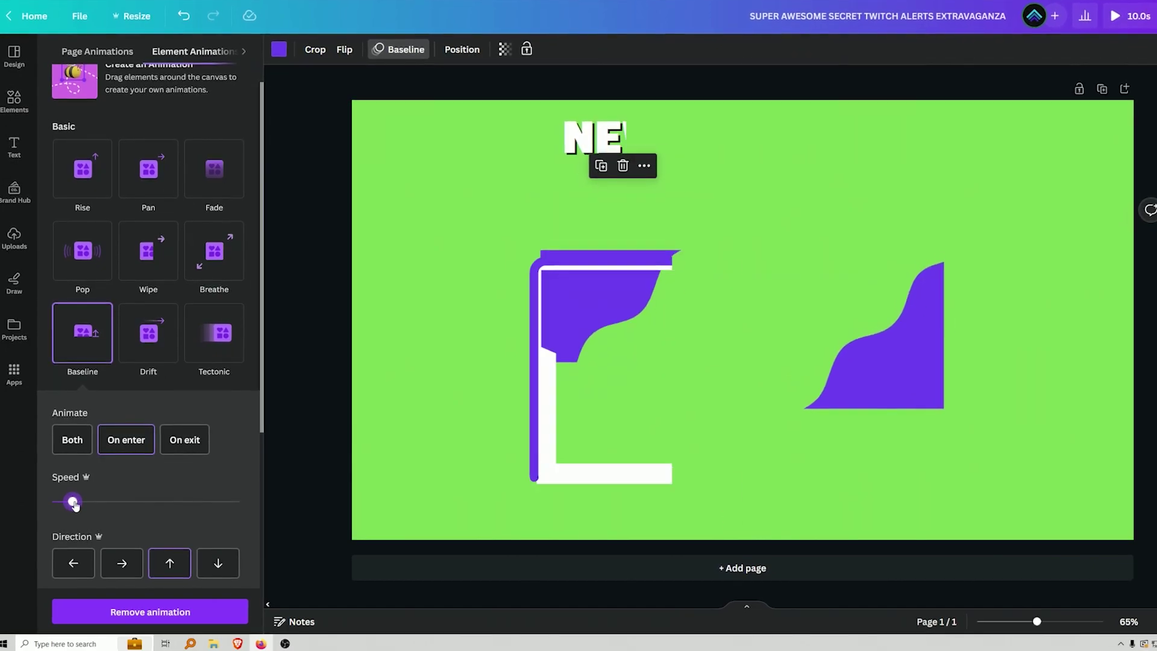
pyautogui.click(883, 337)
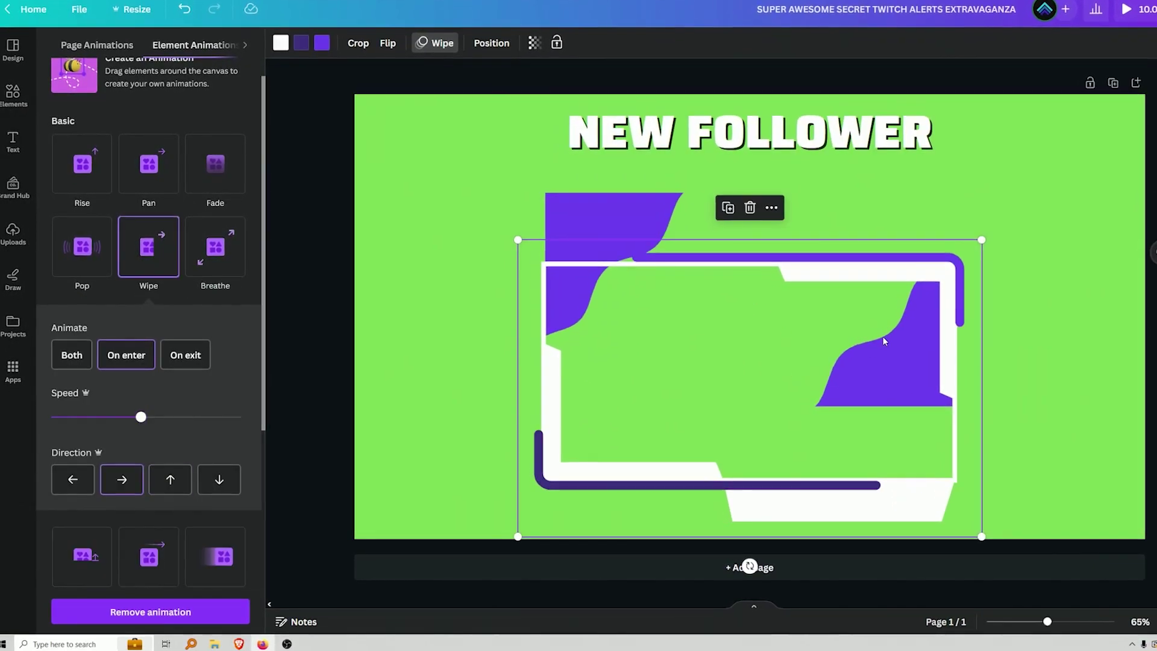
pyautogui.click(923, 342)
pyautogui.click(81, 354)
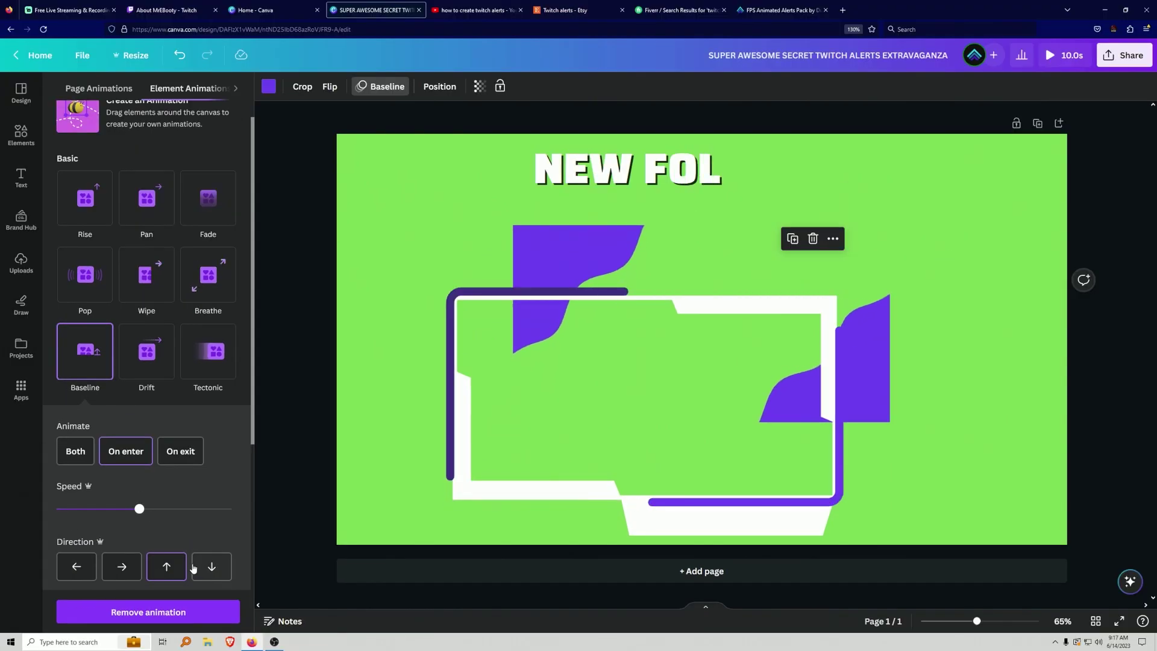
pyautogui.click(202, 566)
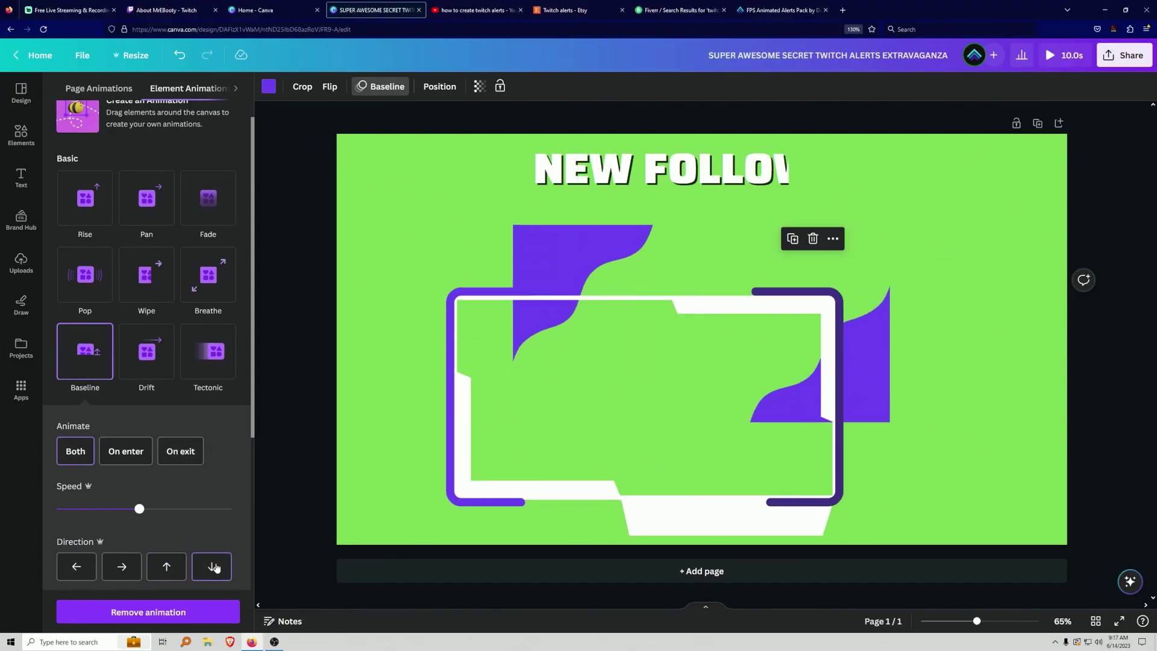
pyautogui.moveTo(140, 509); pyautogui.dragTo(84, 508)
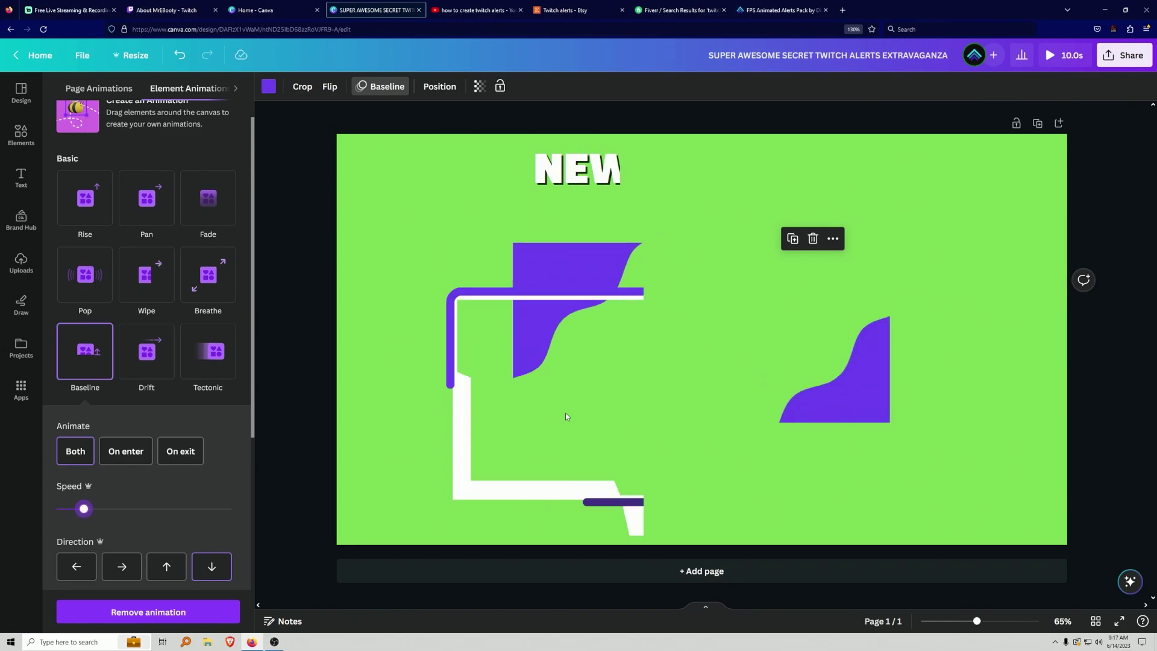
# Group the frame and shapes, then move NEW FOLLOWER down inside the frame.
pyautogui.click(584, 457)
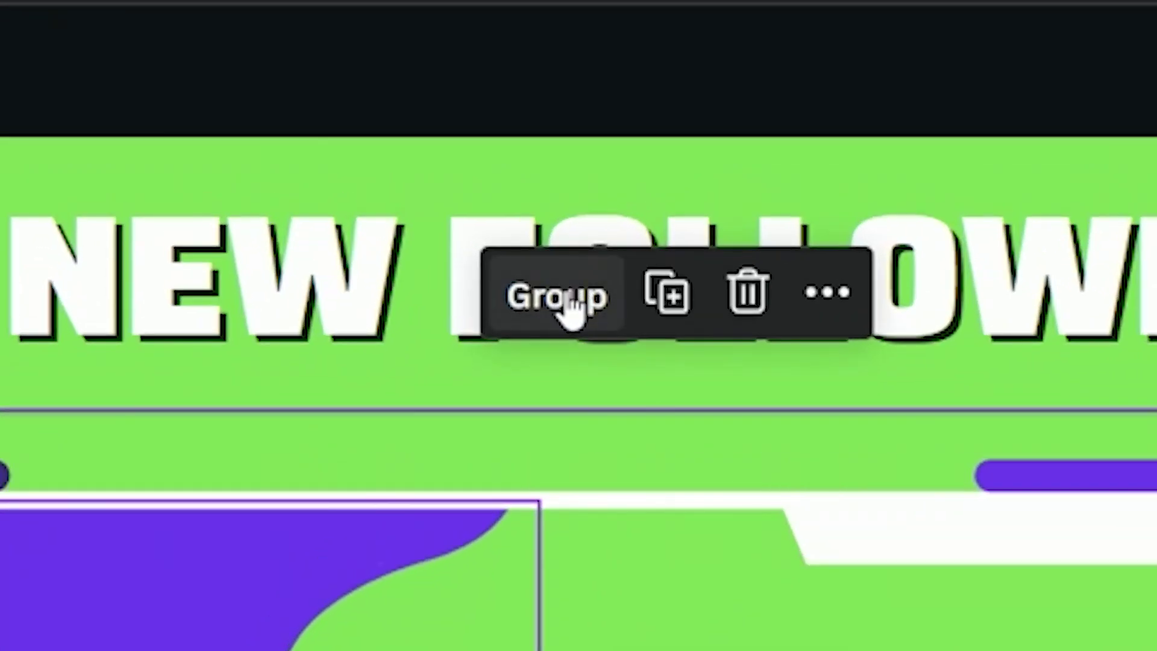
pyautogui.click(672, 173)
pyautogui.moveTo(800, 343)
pyautogui.mouseDown()
pyautogui.moveTo(808, 313)
pyautogui.moveTo(793, 325)
pyautogui.moveTo(809, 323)
pyautogui.moveTo(791, 320)
pyautogui.moveTo(801, 332)
pyautogui.mouseUp()
pyautogui.click(796, 170)
pyautogui.moveTo(796, 171); pyautogui.dragTo(795, 266)
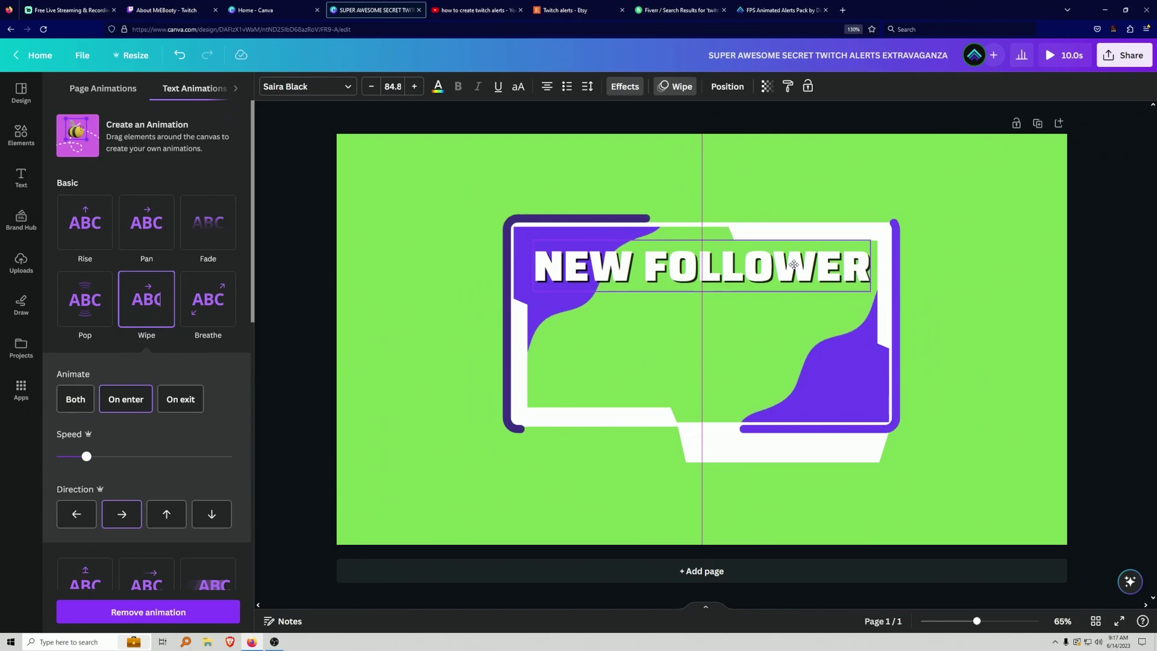
# Add a second page and paste a copy of the alert graphic onto it.
pyautogui.click(744, 374)
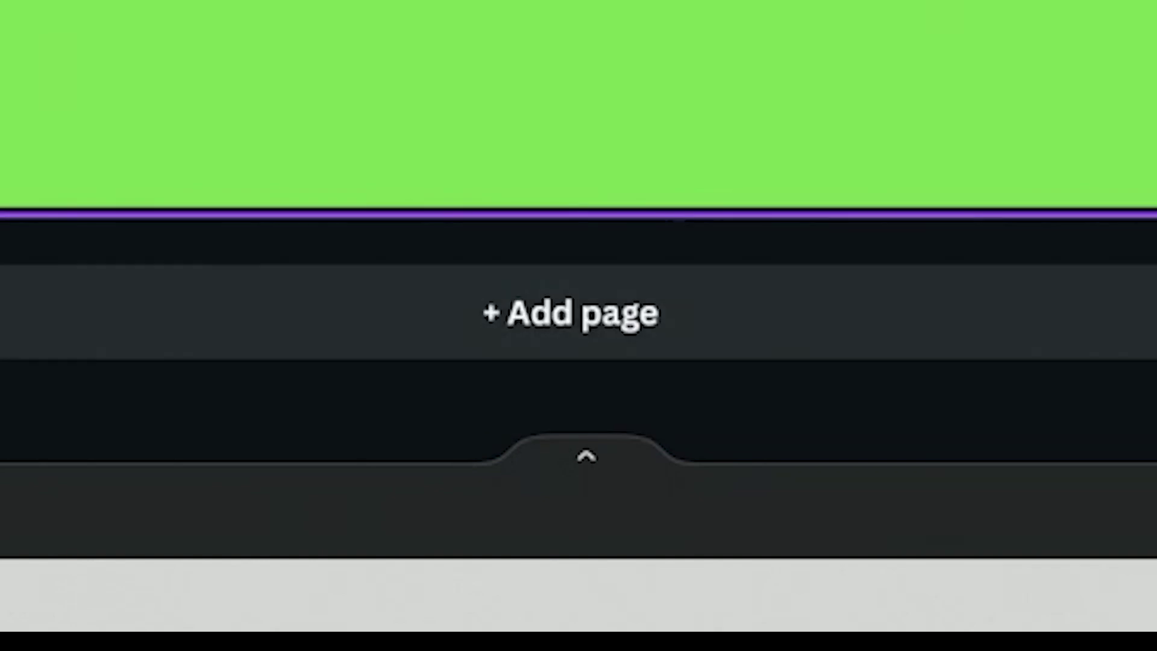
pyautogui.click(571, 313)
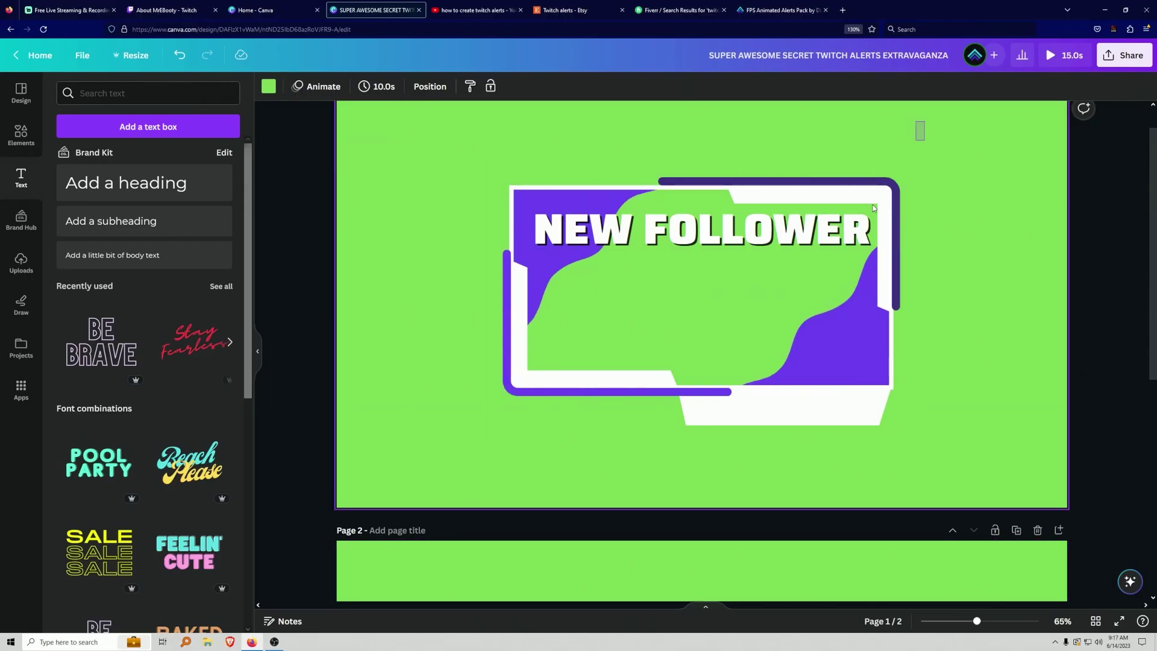
pyautogui.click(646, 282)
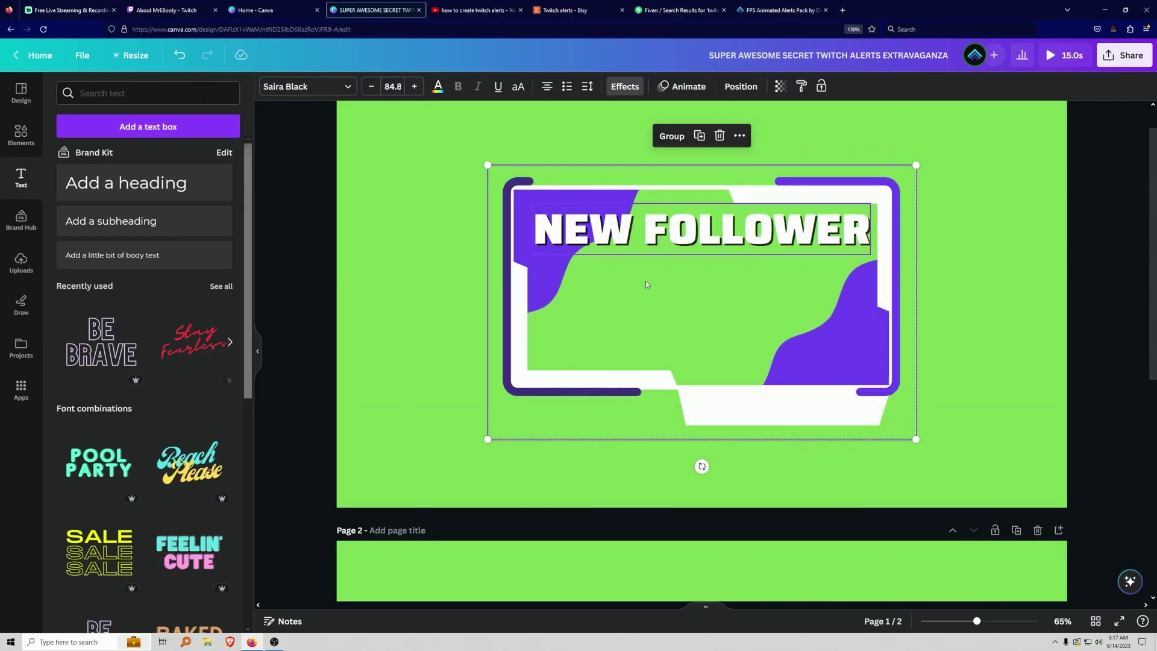
pyautogui.scroll(-5, 646, 346)
pyautogui.click(644, 446)
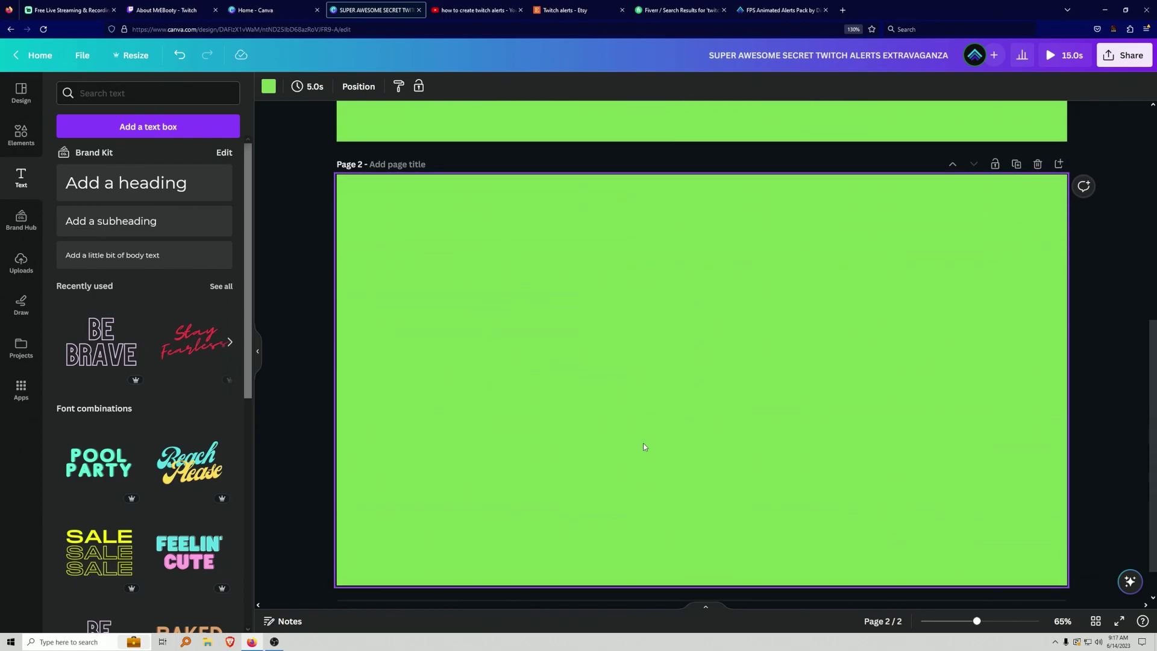
pyautogui.hotkey('ctrl', 'v')
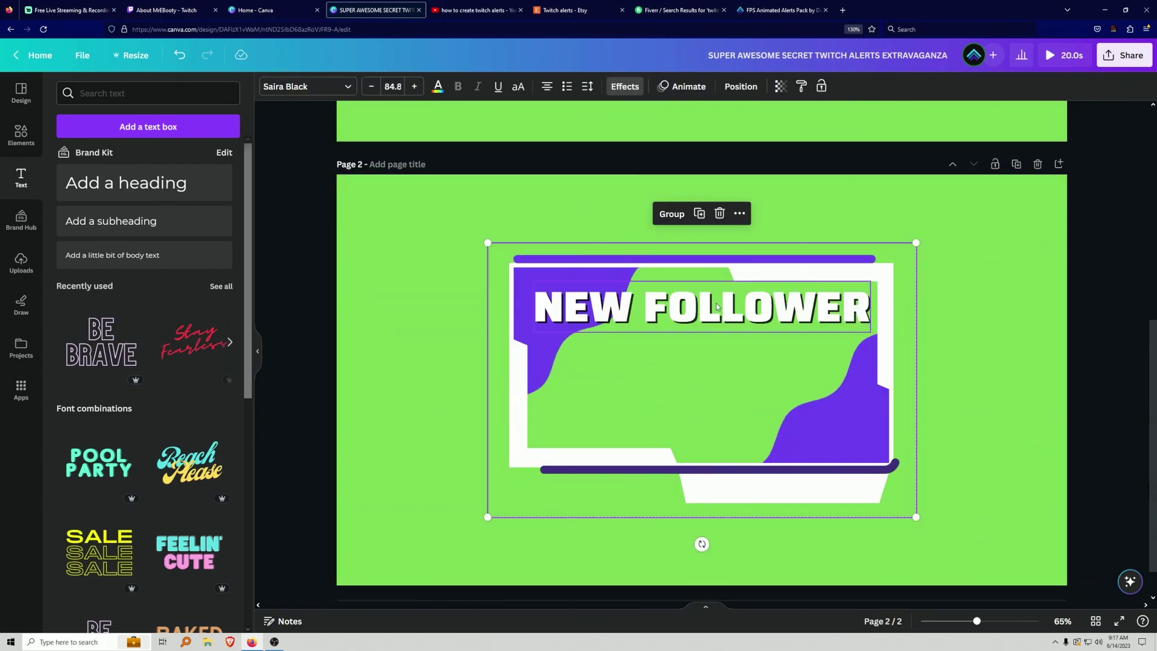
pyautogui.click(1017, 283)
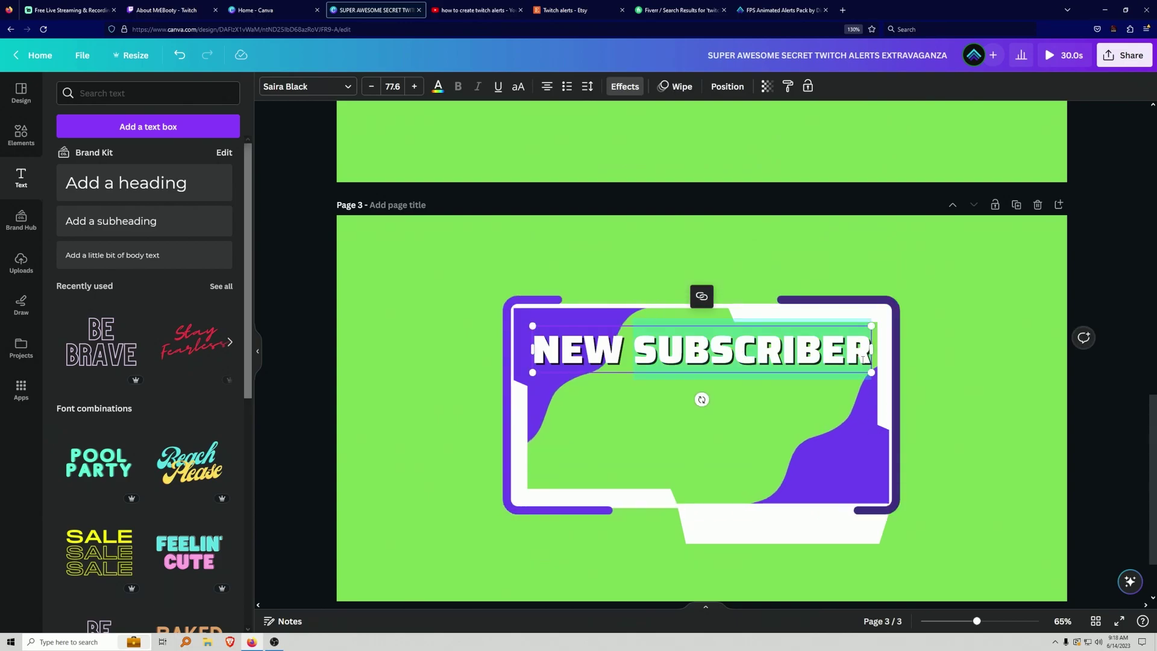
# Change the heading's second word from SUBSCRIBER to DONATION.
pyautogui.doubleClick(713, 360)
pyautogui.write('DONATION')
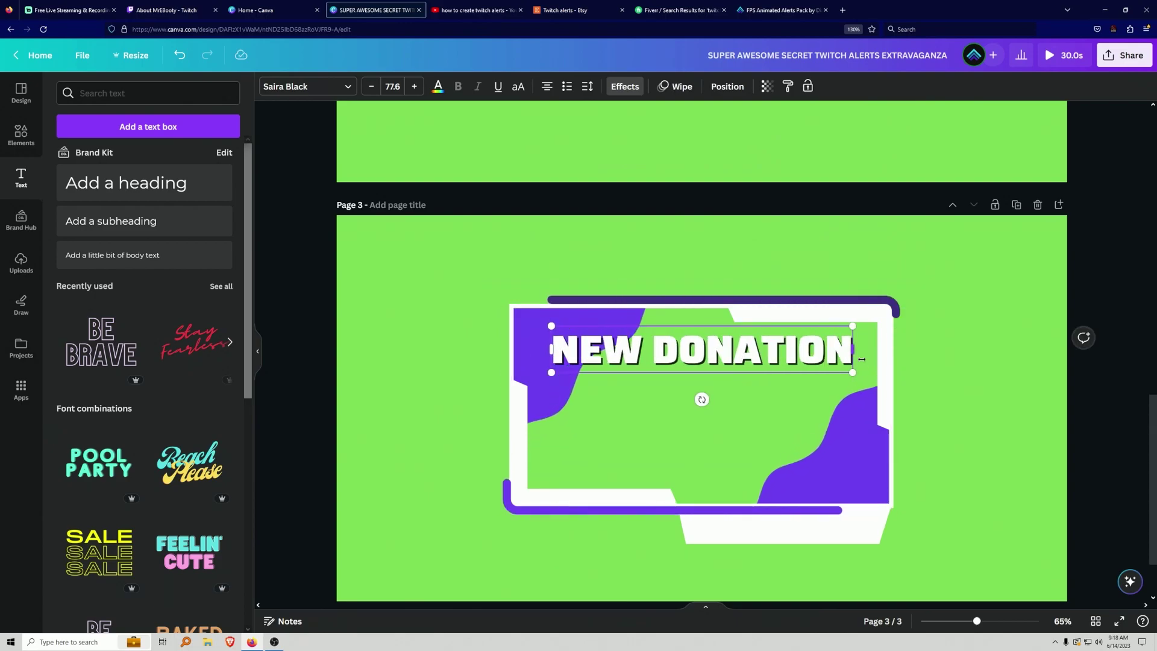
pyautogui.click(883, 233)
pyautogui.scroll(5, 904, 316)
pyautogui.scroll(5, 893, 330)
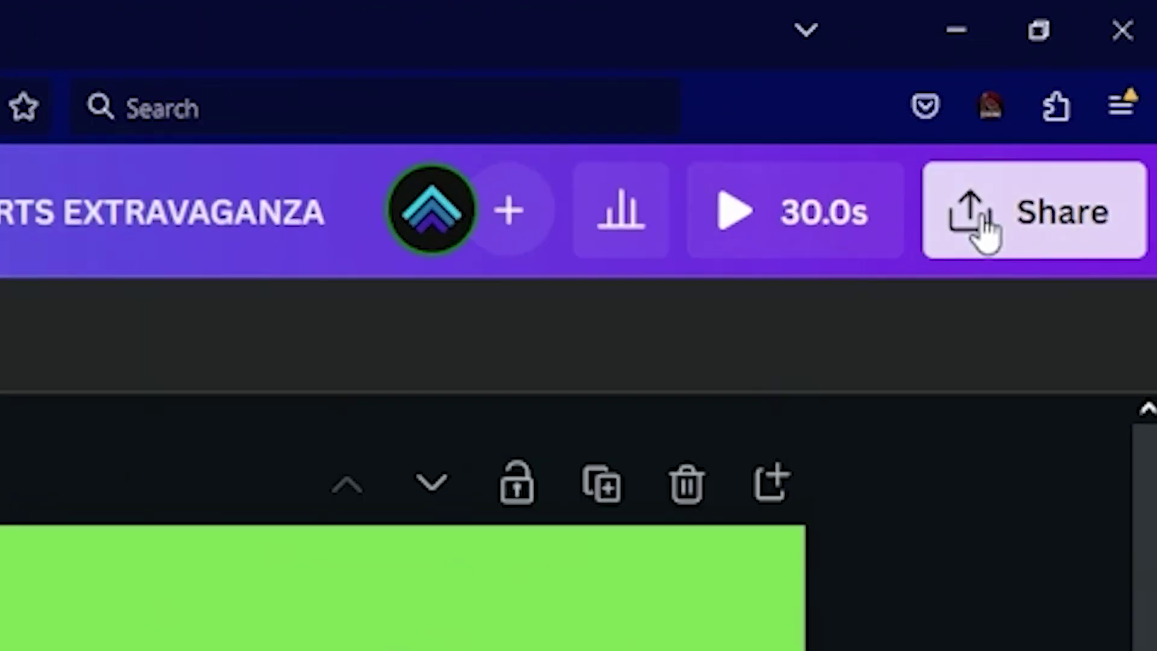
# Download only Page 1, the NEW FOLLOWER alert, as a 1080p MP4 Video.
pyautogui.click(1114, 59)
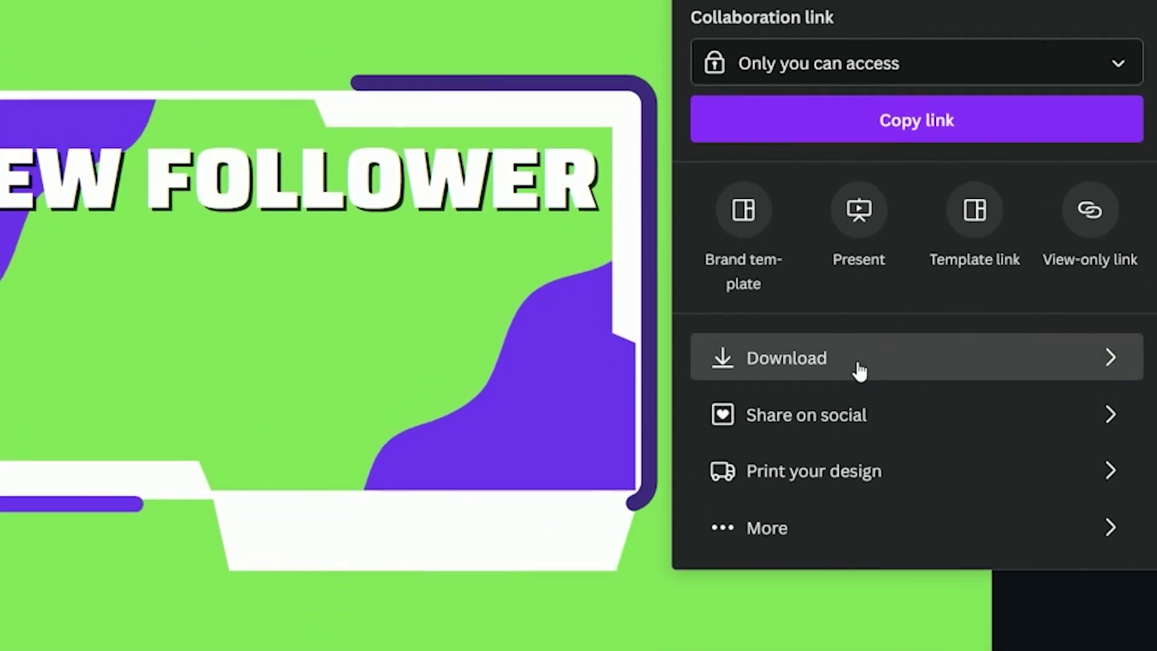
pyautogui.click(853, 352)
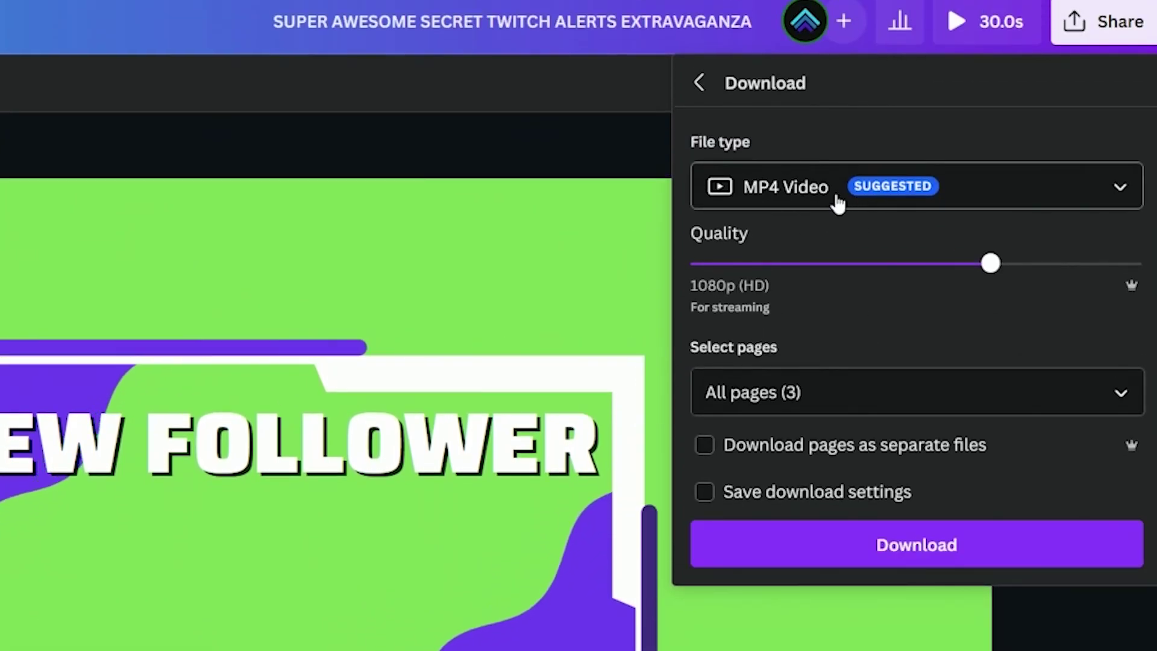
pyautogui.click(821, 400)
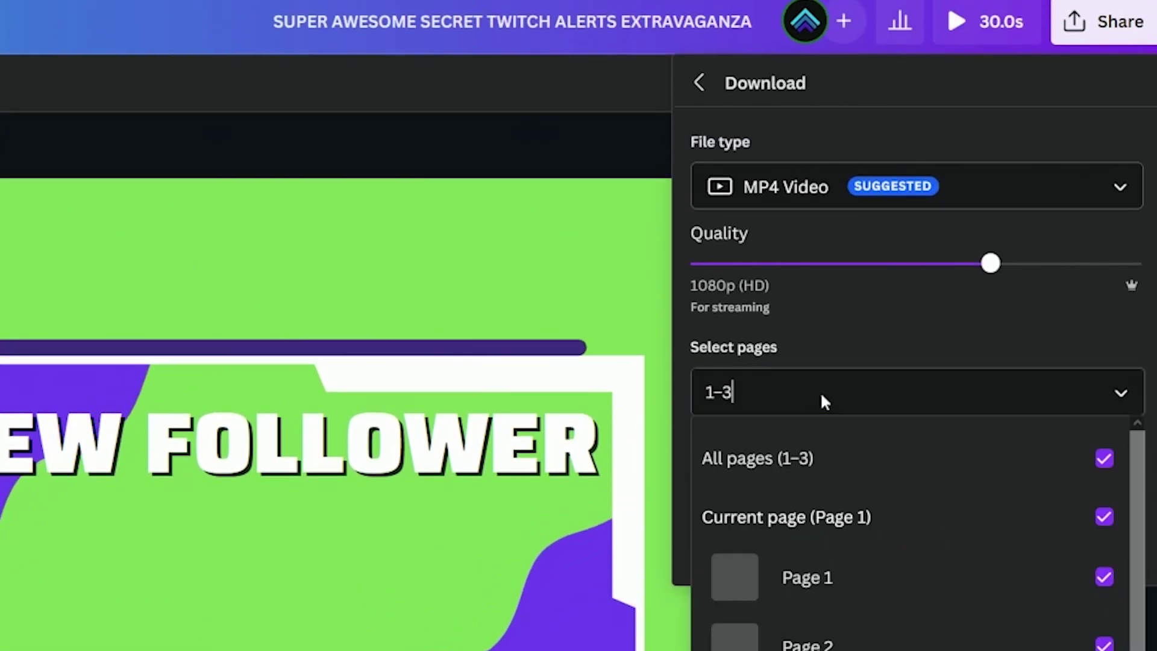
pyautogui.click(892, 316)
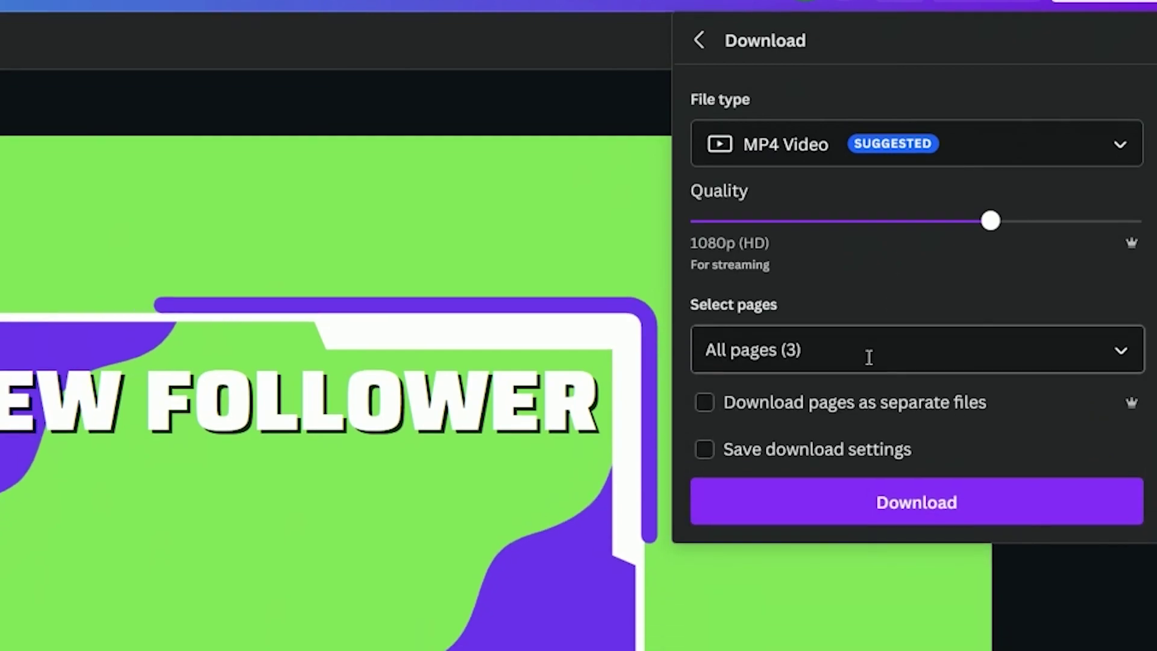
pyautogui.click(869, 357)
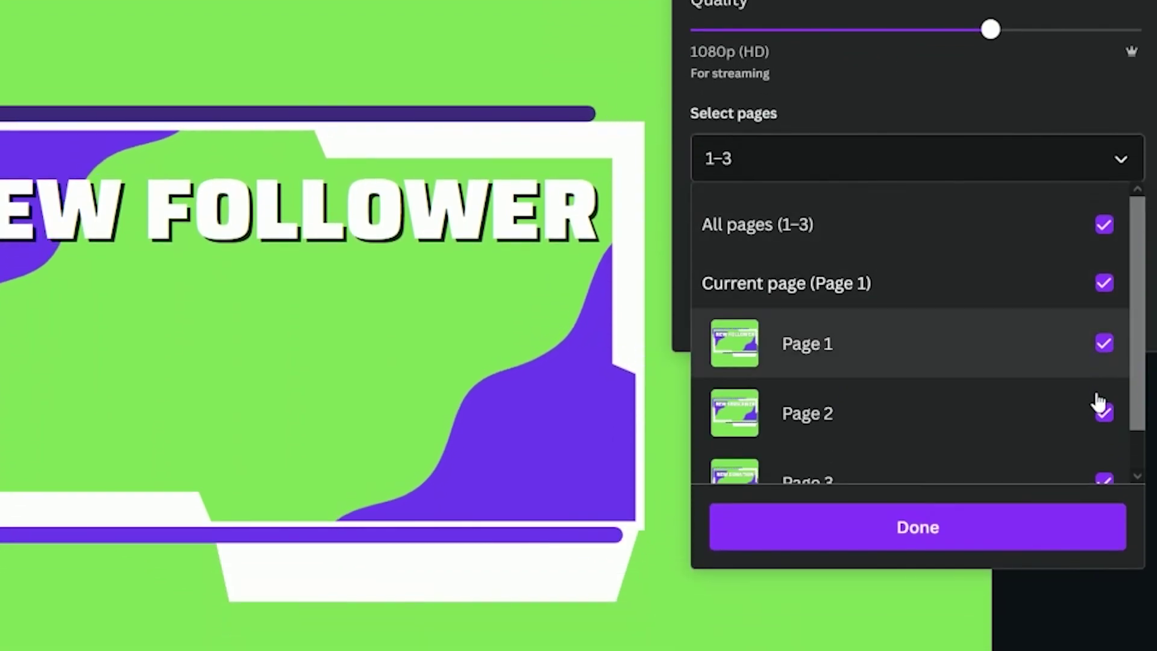
pyautogui.click(1104, 415)
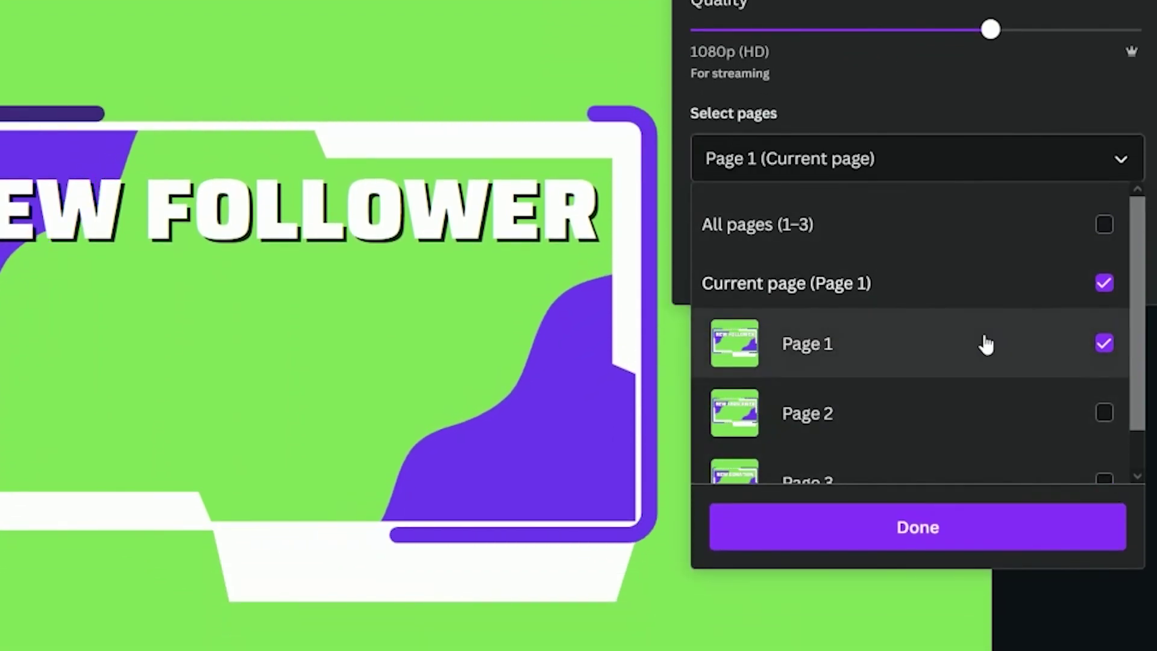
pyautogui.click(879, 347)
pyautogui.click(877, 347)
pyautogui.click(931, 91)
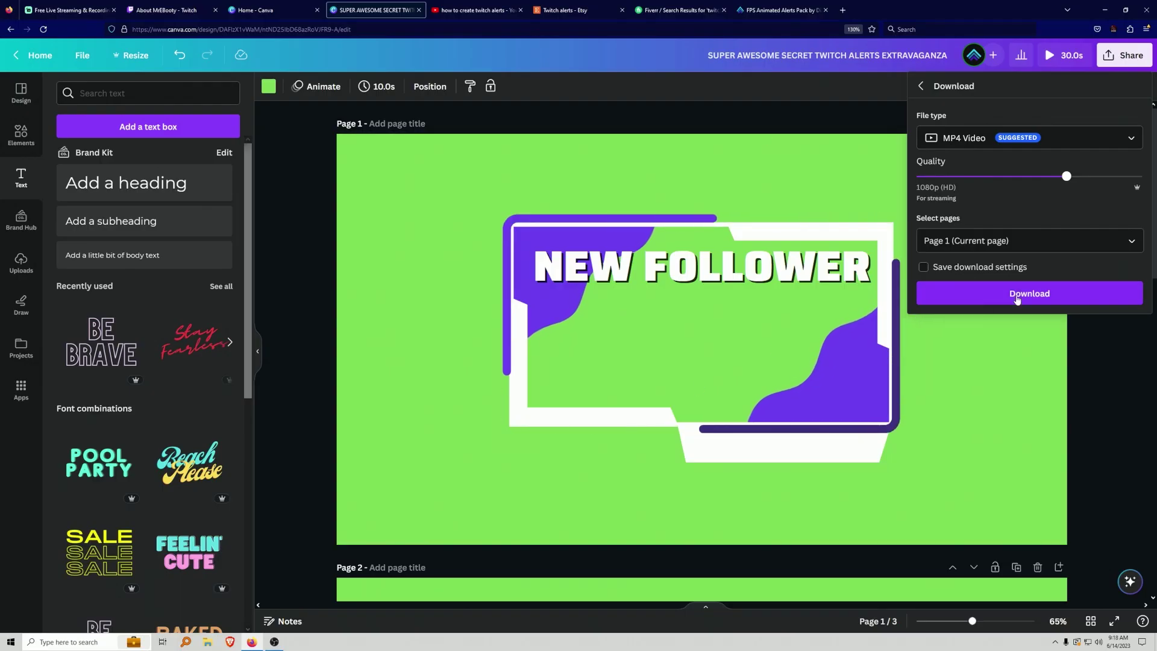
pyautogui.click(1021, 303)
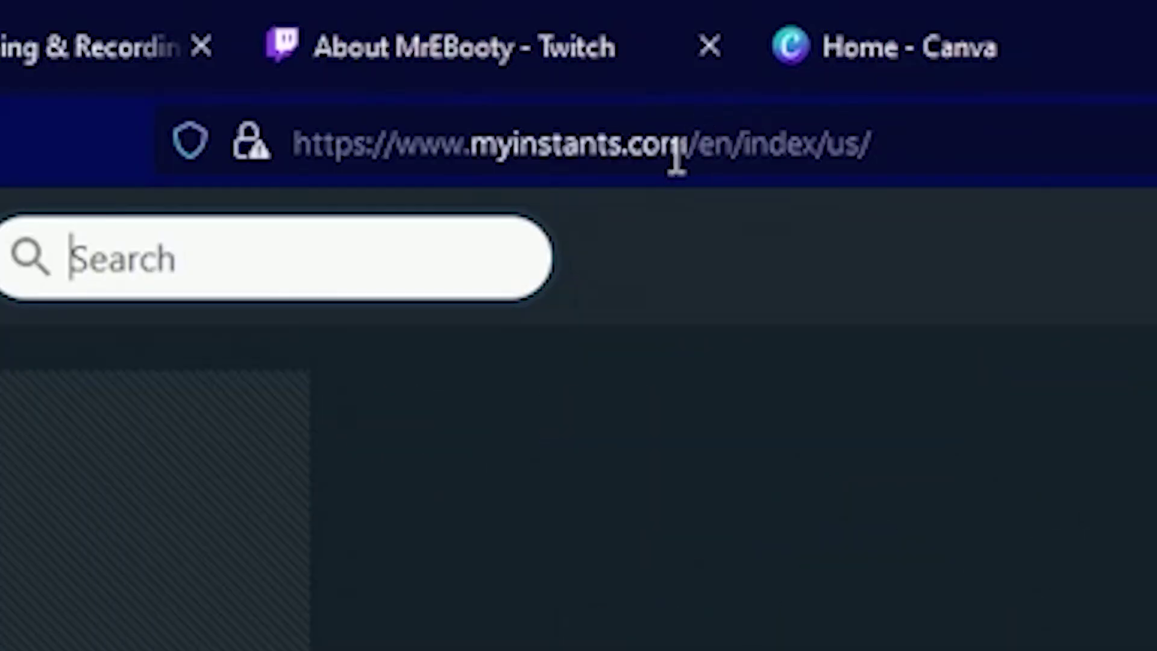
# Go to myinstants.com and open the 'fart with extra reverb' sound page.
pyautogui.click(689, 158)
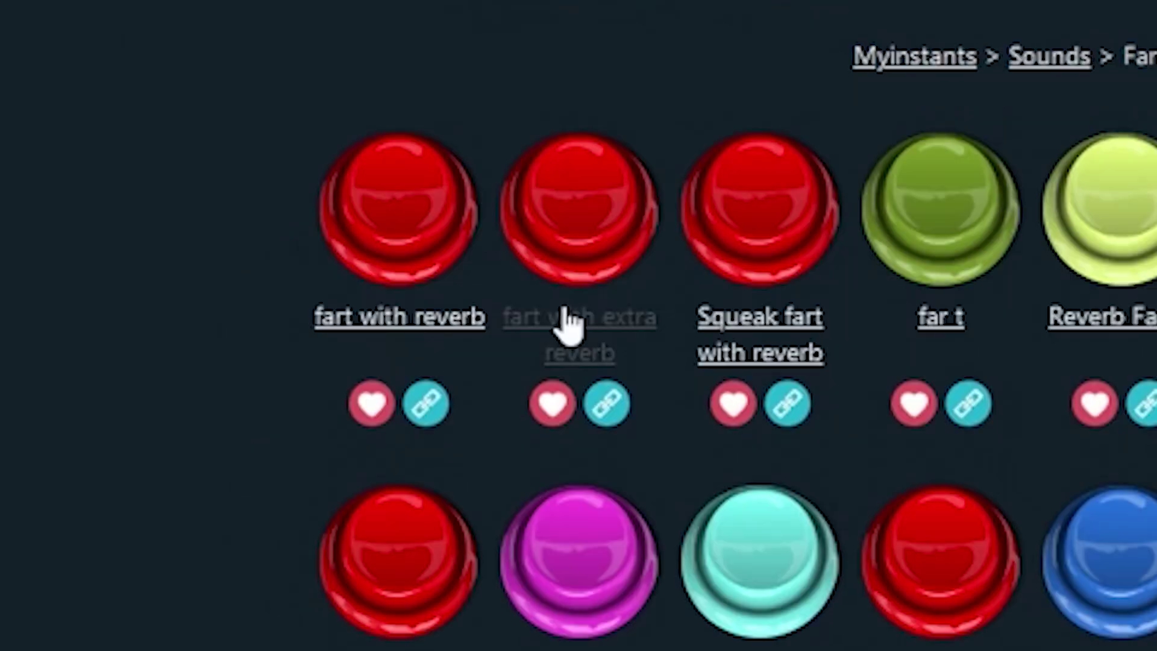
pyautogui.click(603, 491)
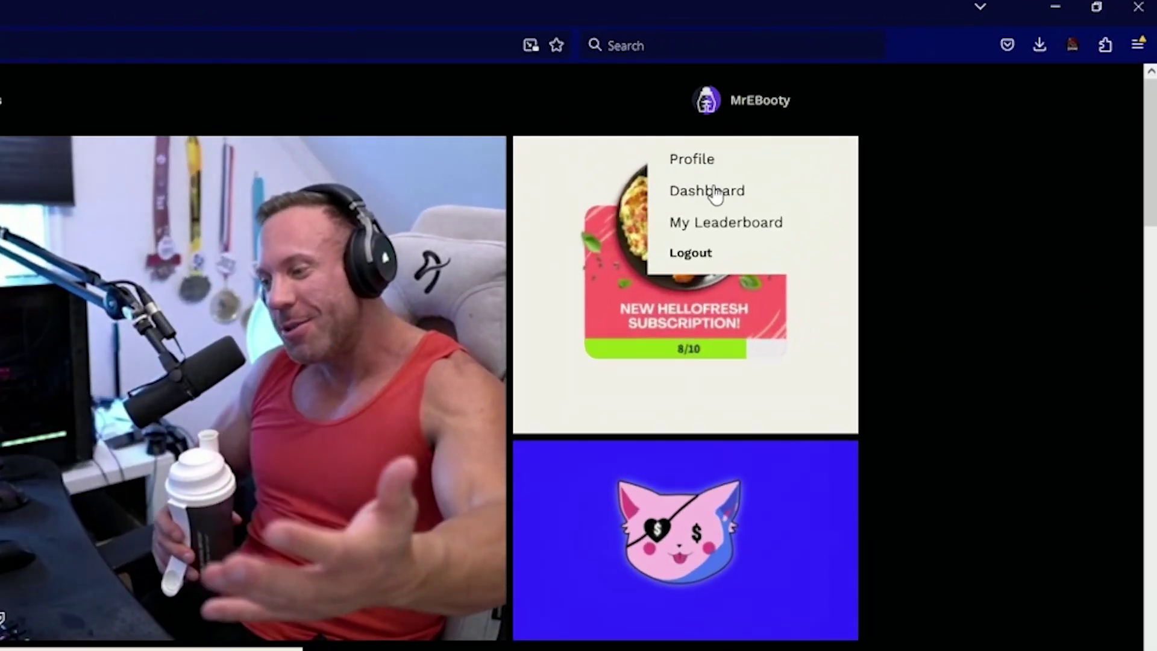
# From the StreamElements dashboard's Overlays list, create the Twitch Alerts overlay at 1080p.
pyautogui.click(716, 193)
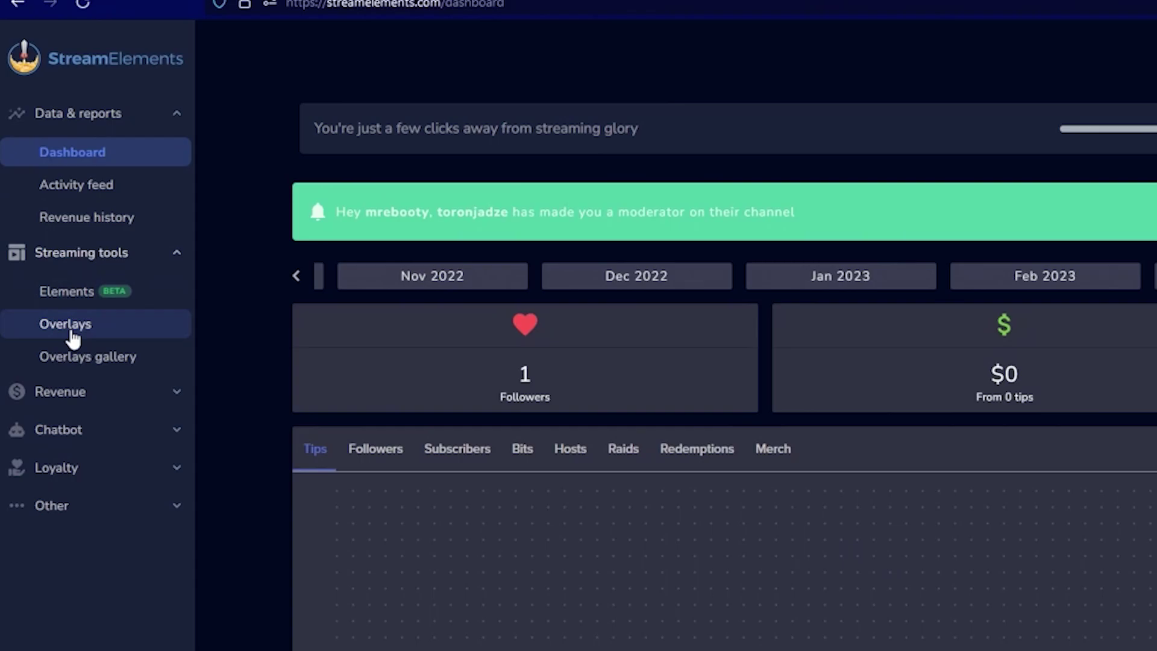
pyautogui.click(71, 331)
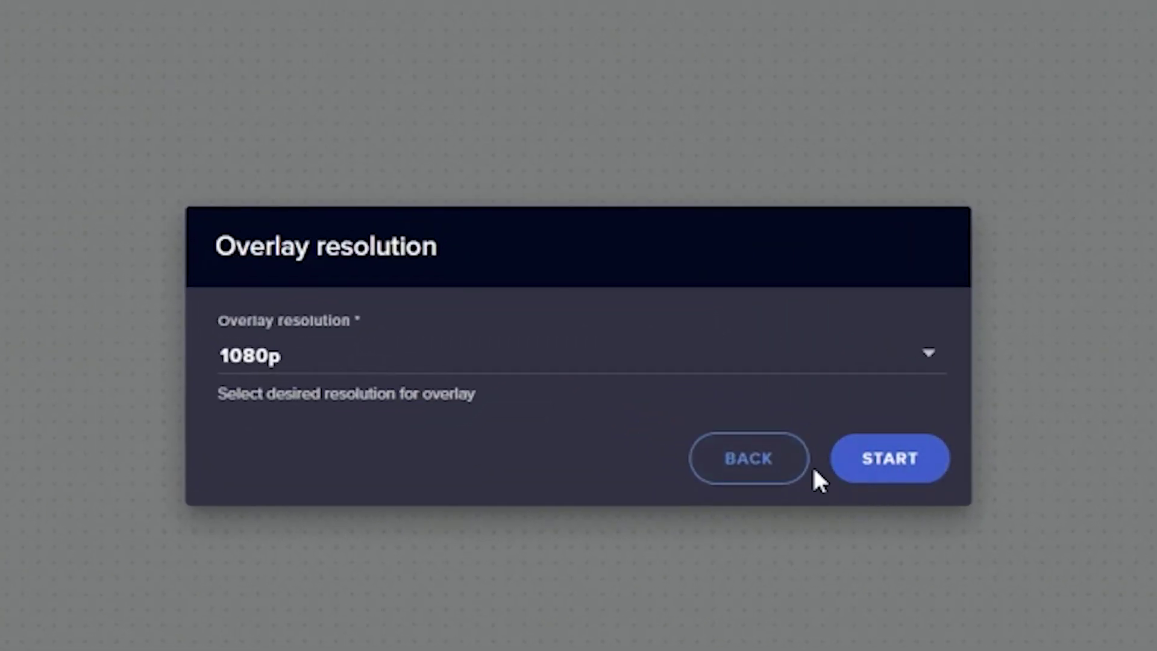
pyautogui.click(862, 468)
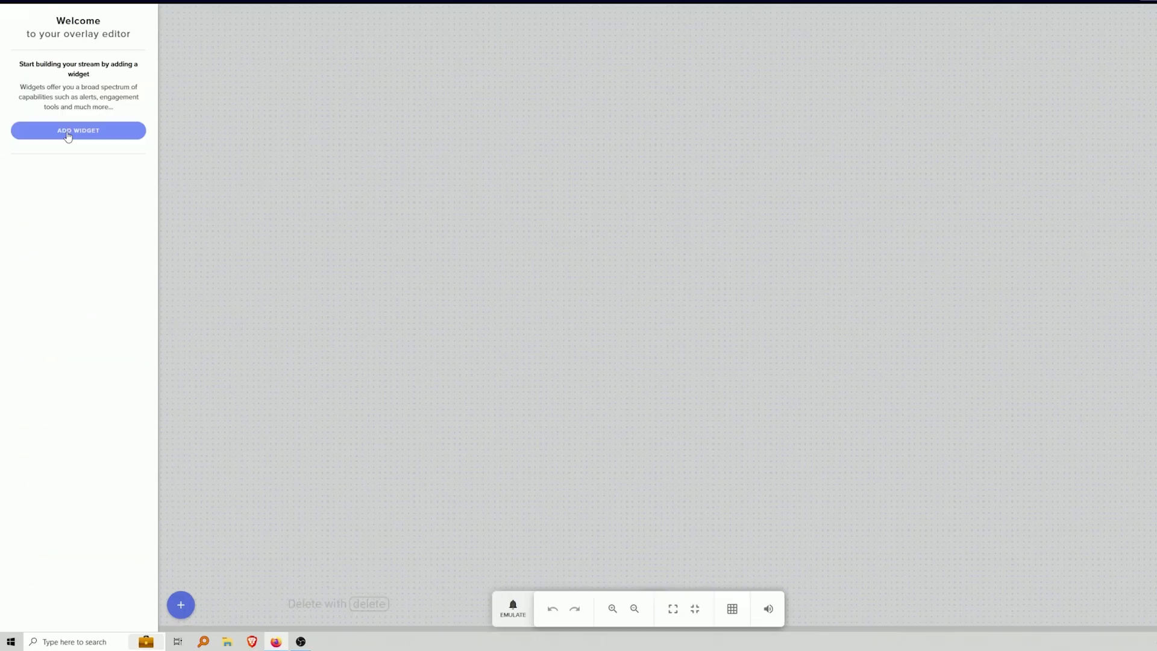
# Add an AlertBox widget to the overlay and size it to 1920 × 1080 px.
pyautogui.click(199, 534)
pyautogui.moveTo(407, 188)
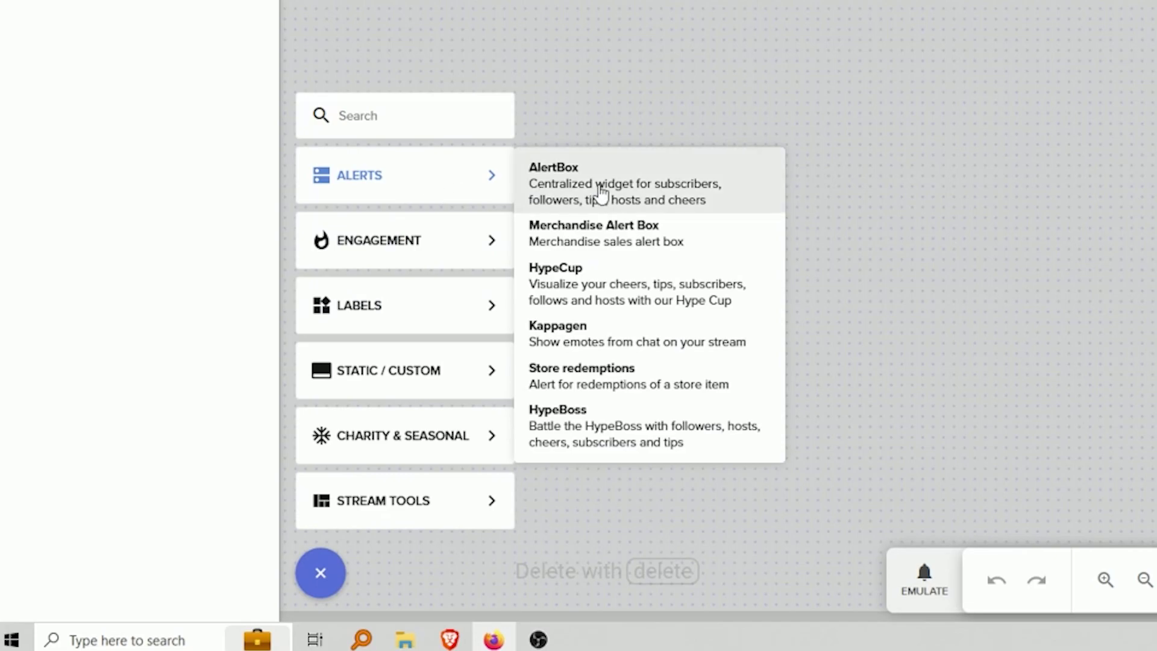
pyautogui.click(654, 188)
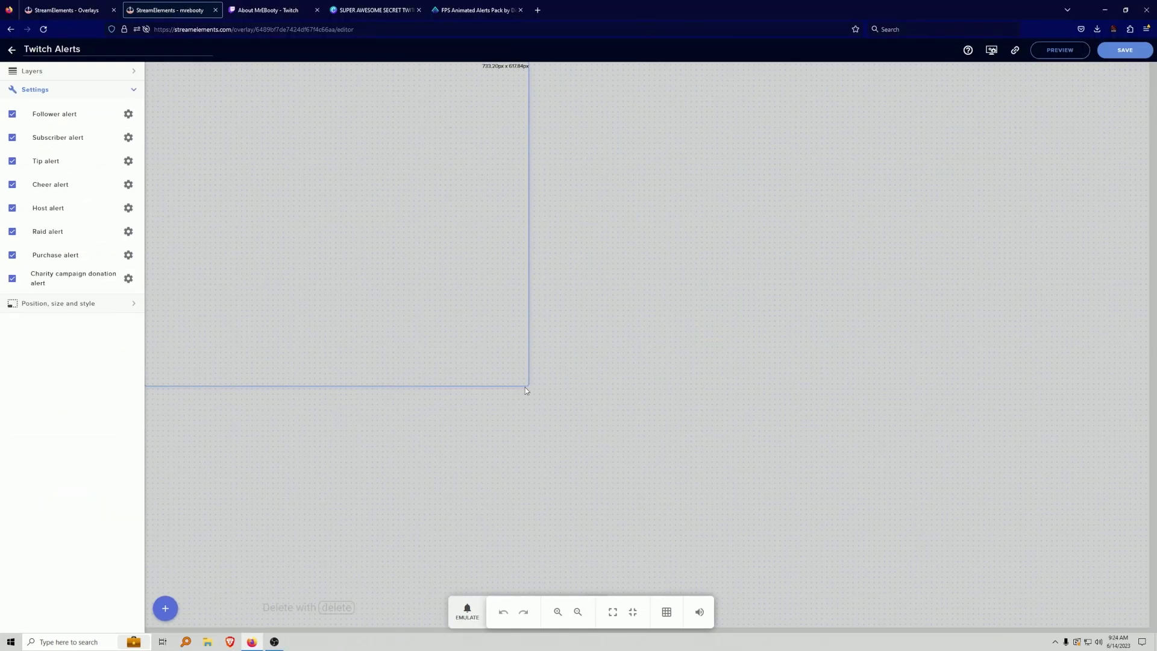
pyautogui.click(99, 308)
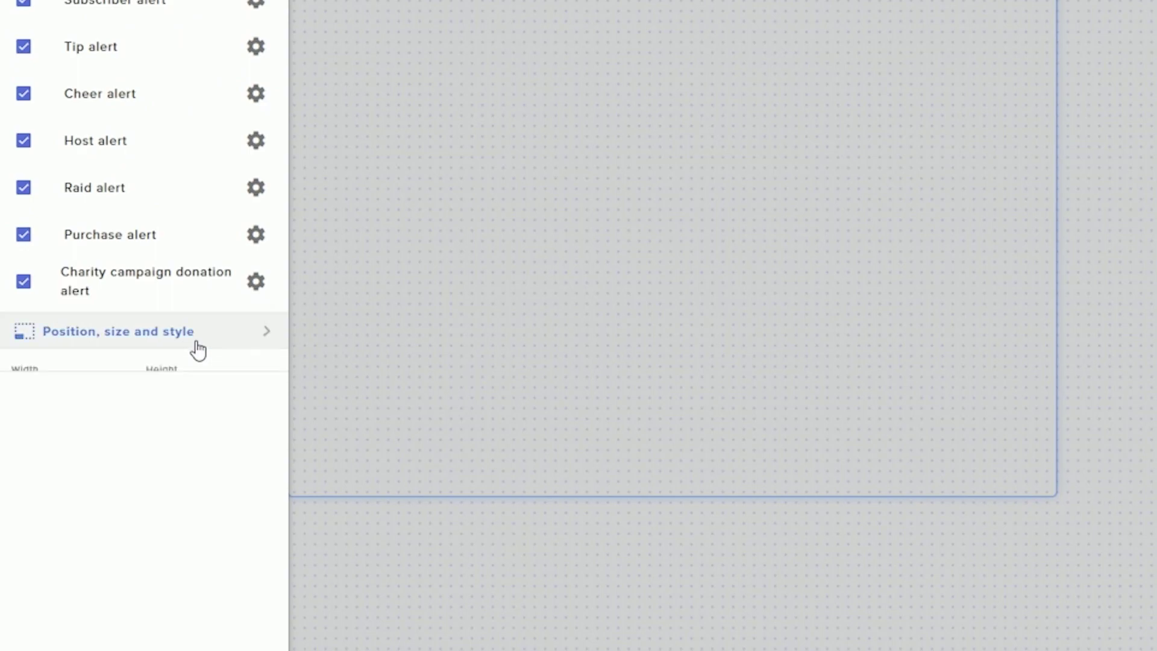
pyautogui.click(56, 232)
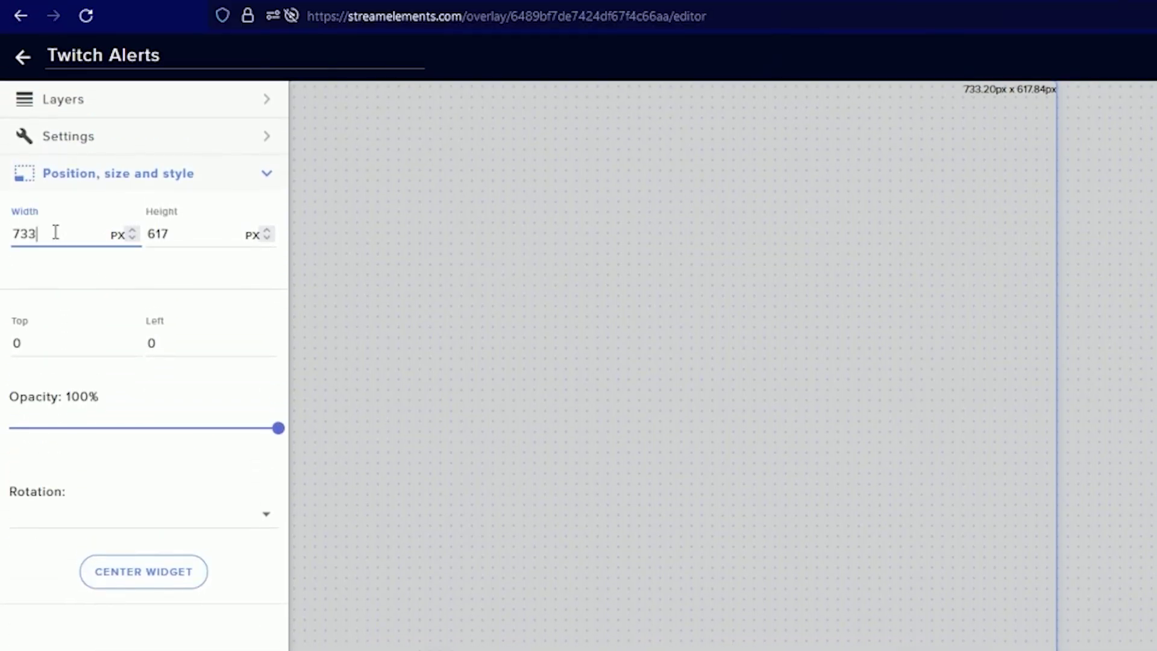
pyautogui.write('1920')
pyautogui.press('Tab')
pyautogui.write('1080')
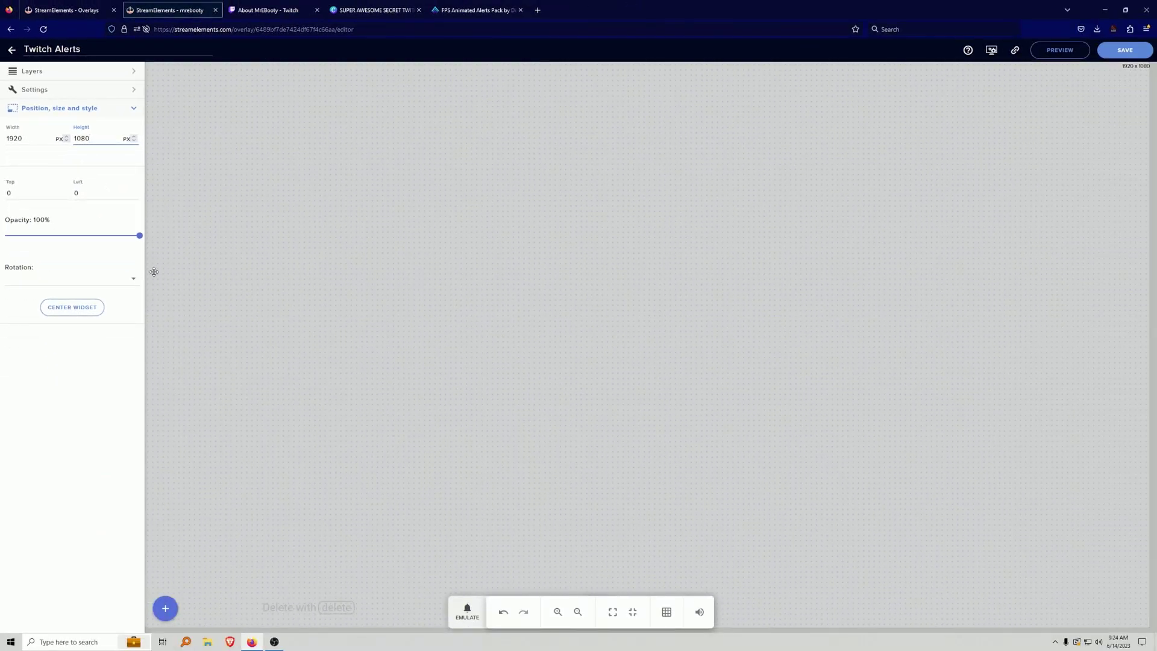
# Go to the overlay's layers and bring up the AlertBox 1 alert-type settings.
pyautogui.click(108, 75)
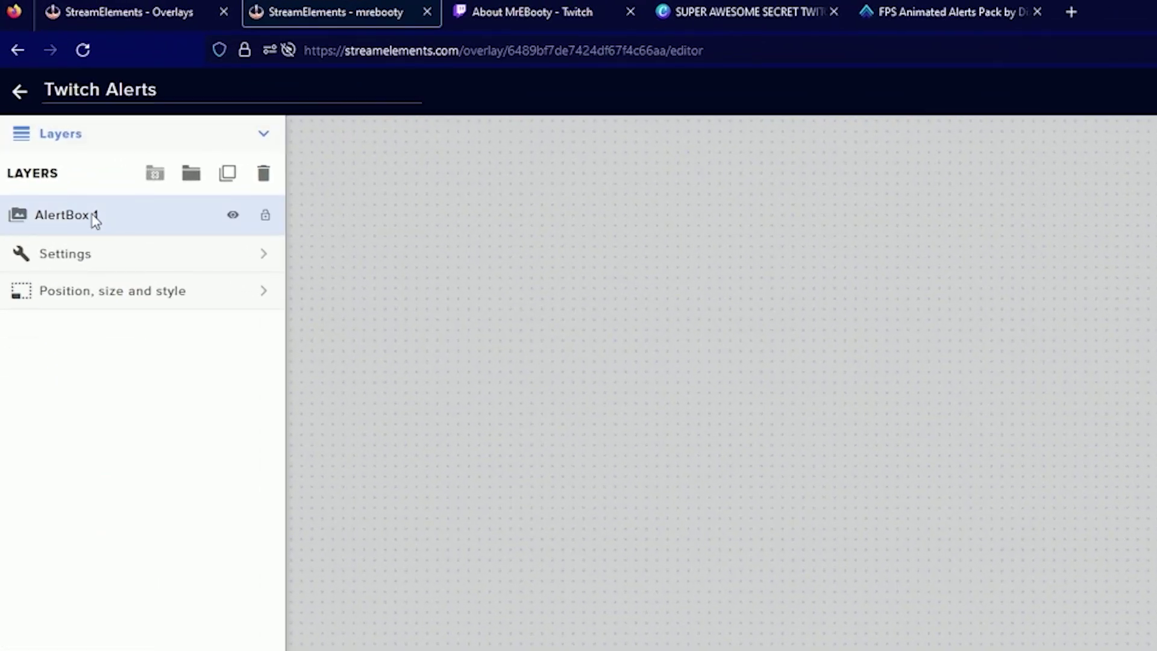
pyautogui.doubleClick(94, 218)
pyautogui.click(169, 256)
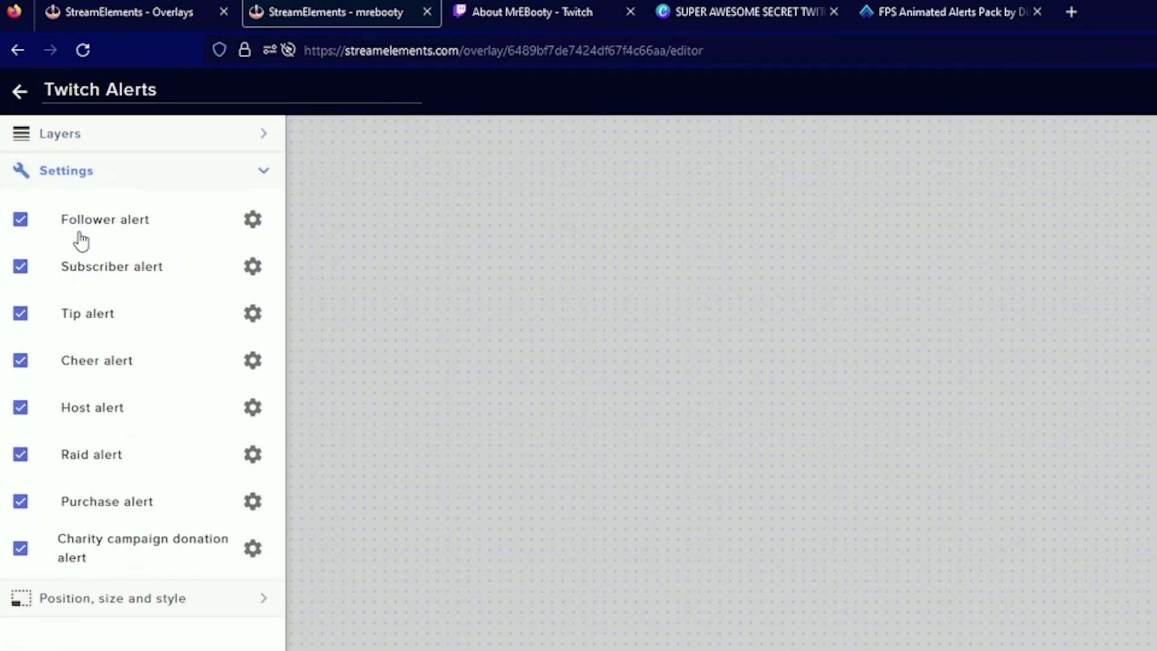
# Upload the alert files and set the follower alert video to New Follower.
pyautogui.click(255, 222)
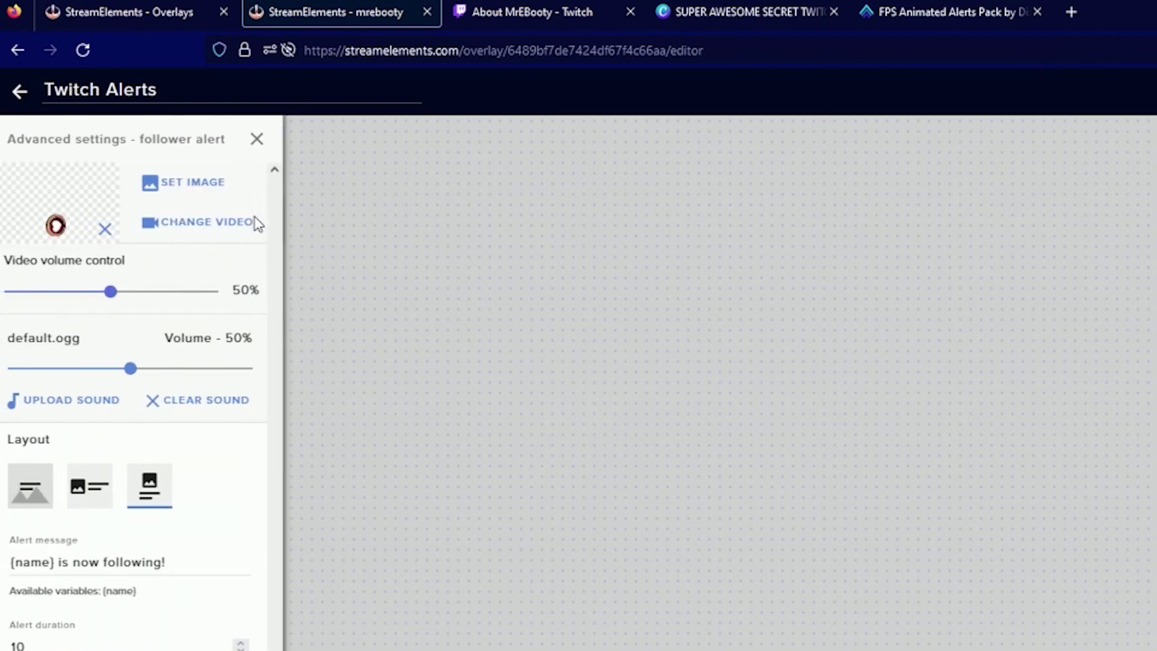
pyautogui.click(199, 222)
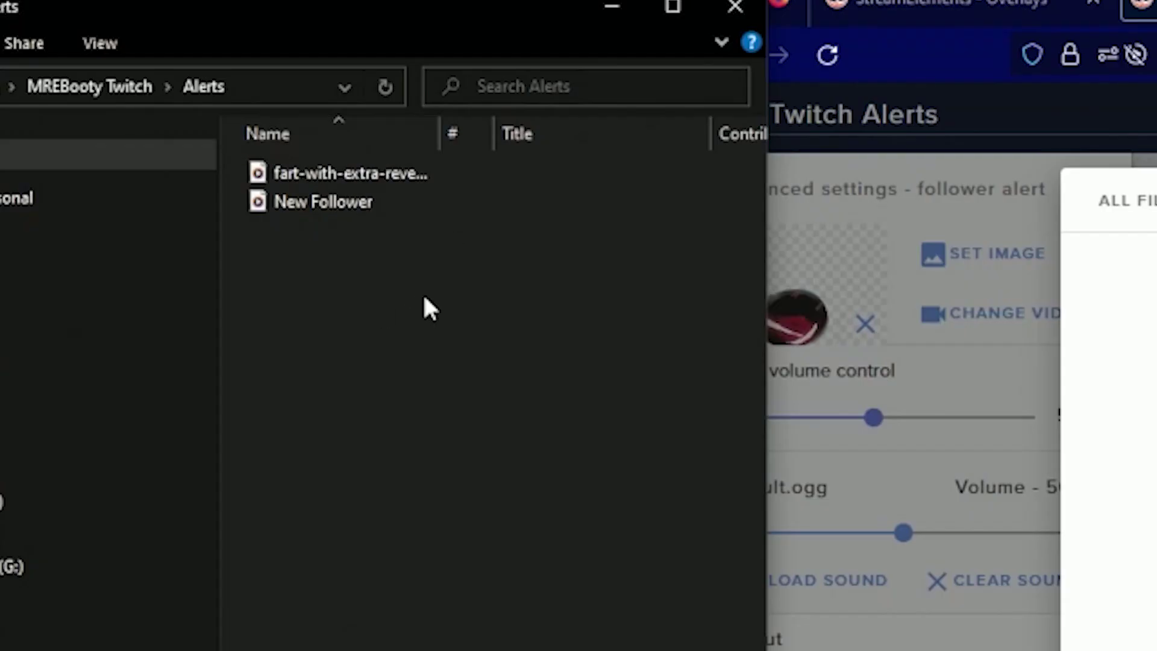
pyautogui.moveTo(424, 305); pyautogui.dragTo(625, 348)
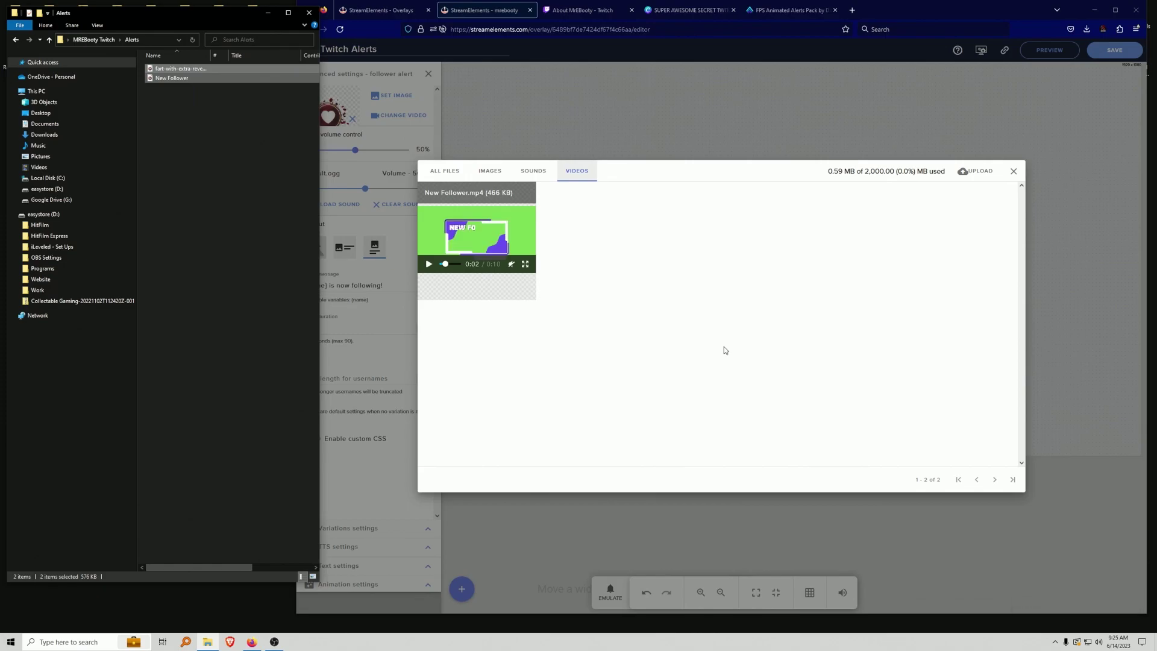
pyautogui.click(534, 172)
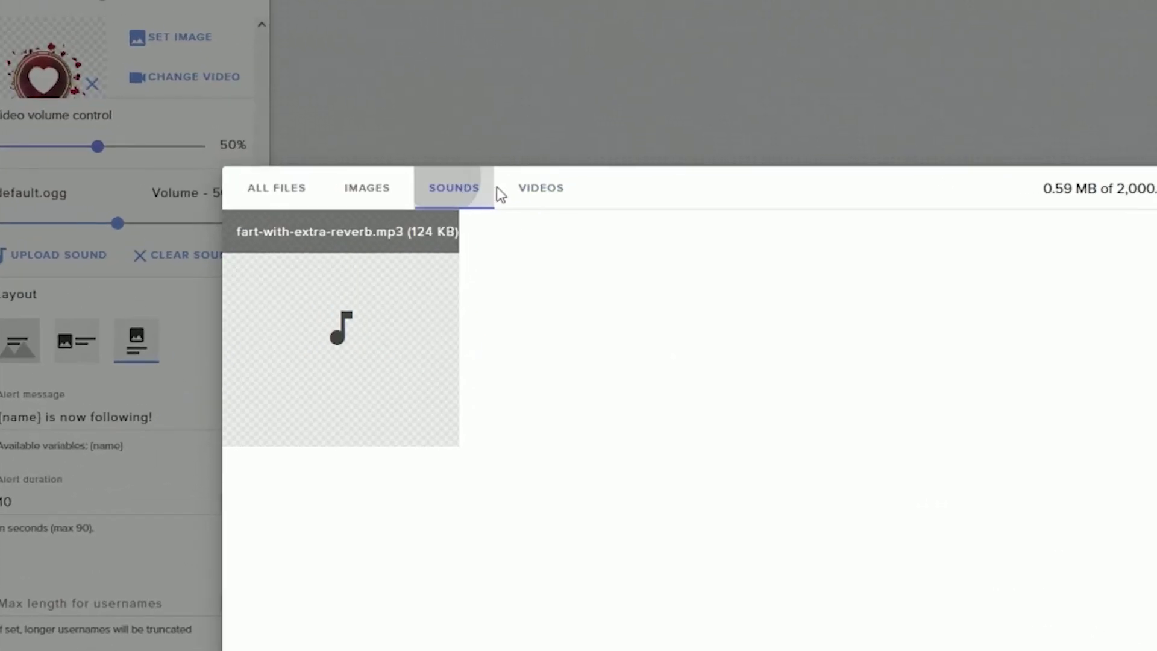
pyautogui.click(574, 175)
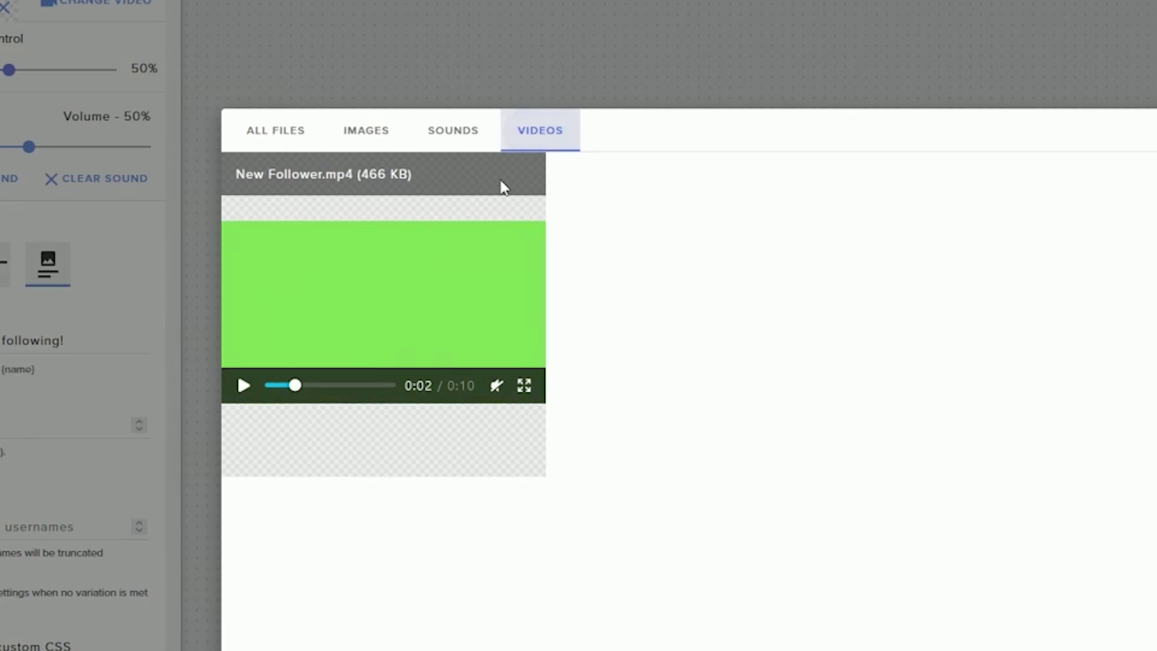
pyautogui.moveTo(403, 207)
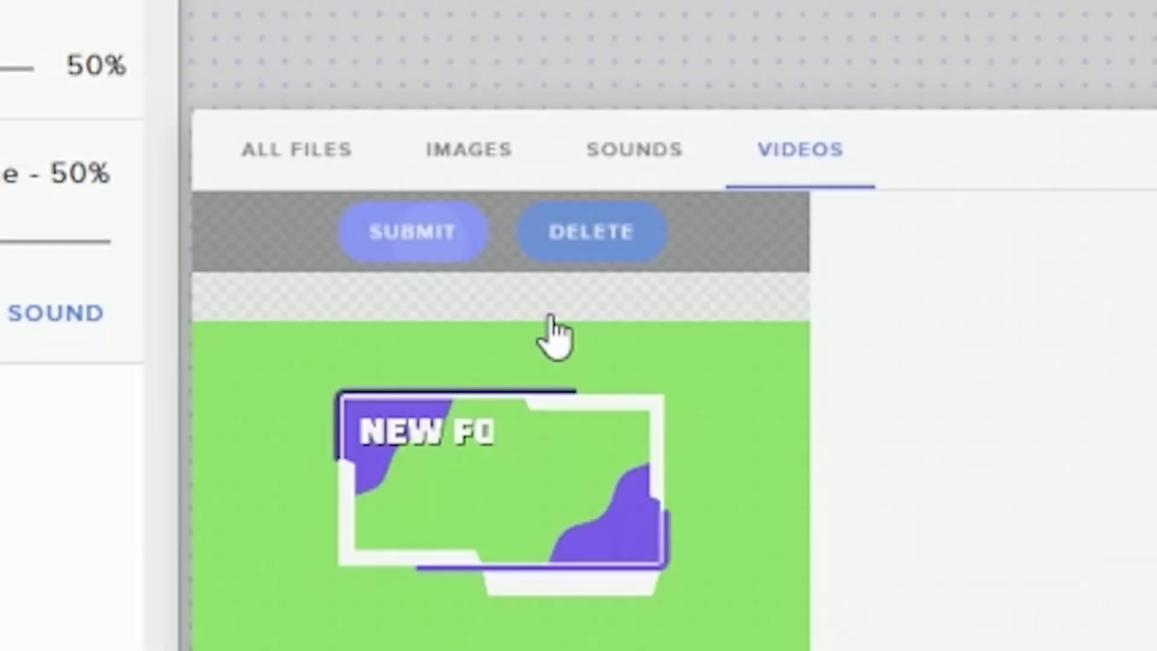
pyautogui.click(337, 175)
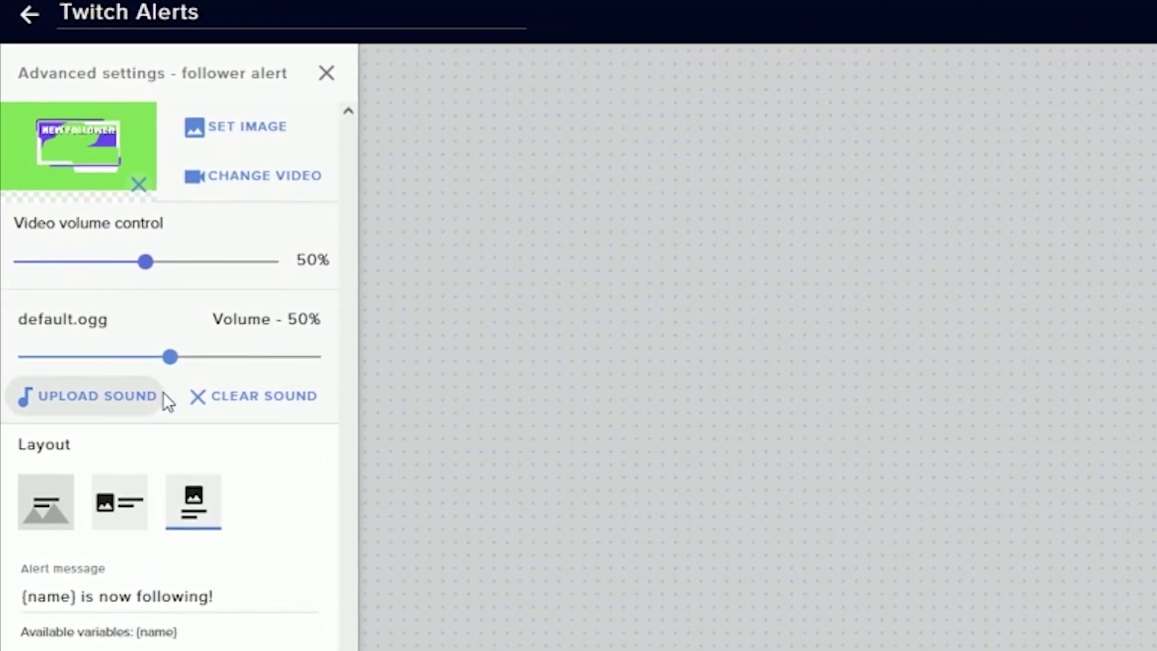
# Use the fart-with-extra-reverb sound at 70% volume, then emulate a follower event.
pyautogui.click(126, 398)
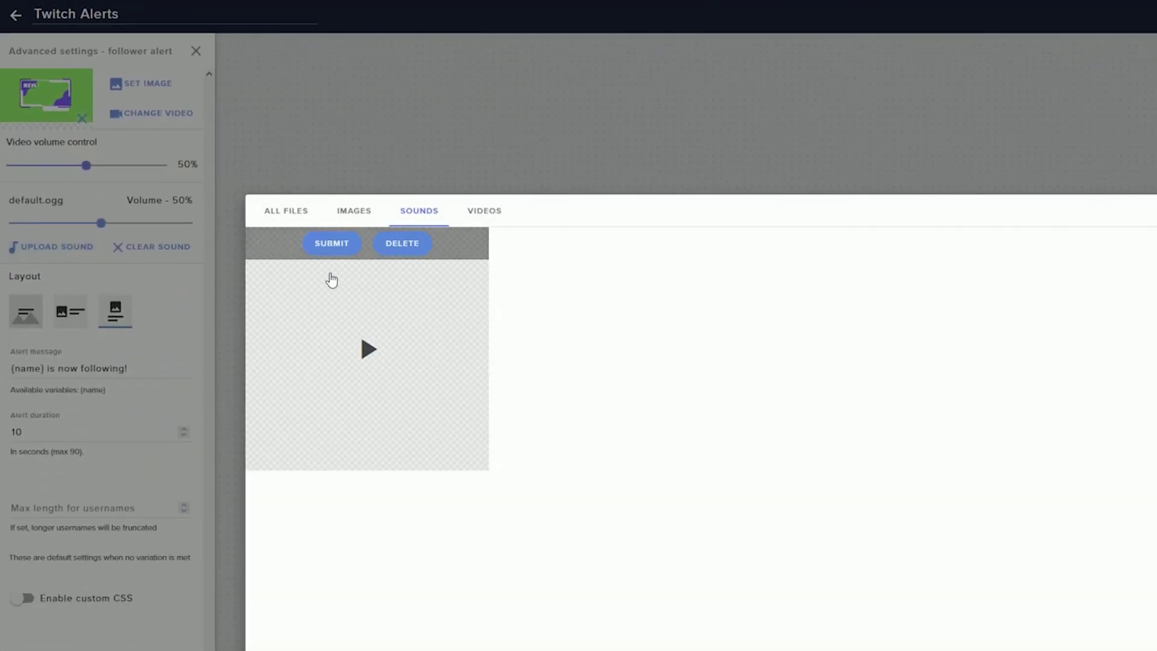
pyautogui.click(332, 244)
pyautogui.moveTo(172, 356); pyautogui.dragTo(234, 359)
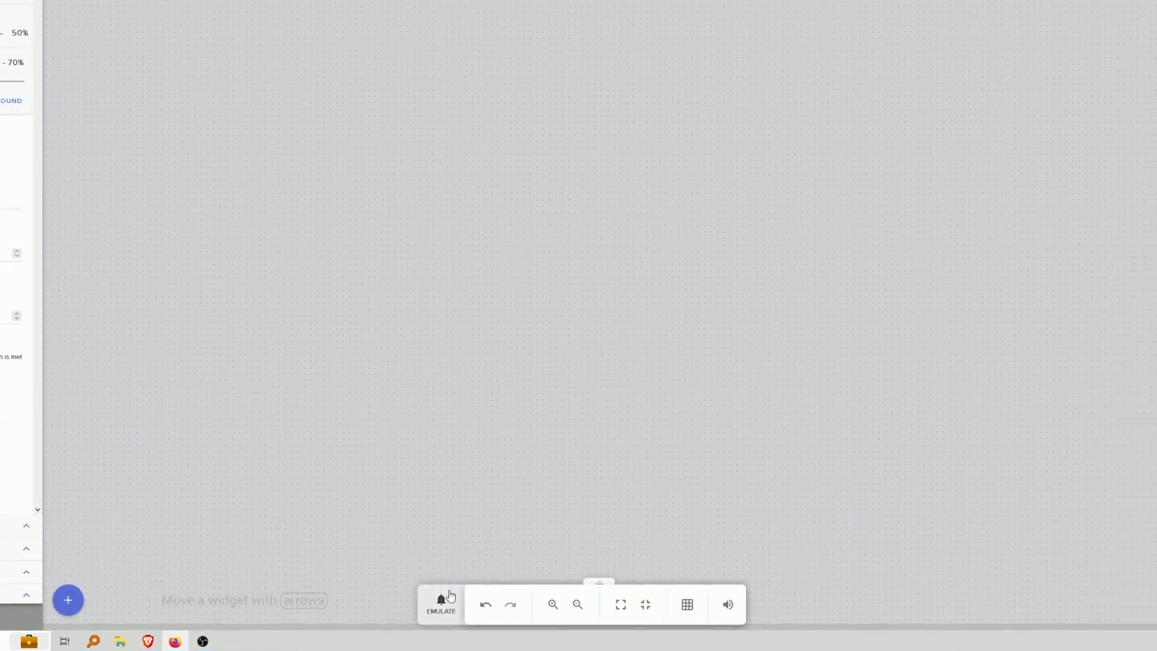
pyautogui.click(467, 610)
pyautogui.click(482, 436)
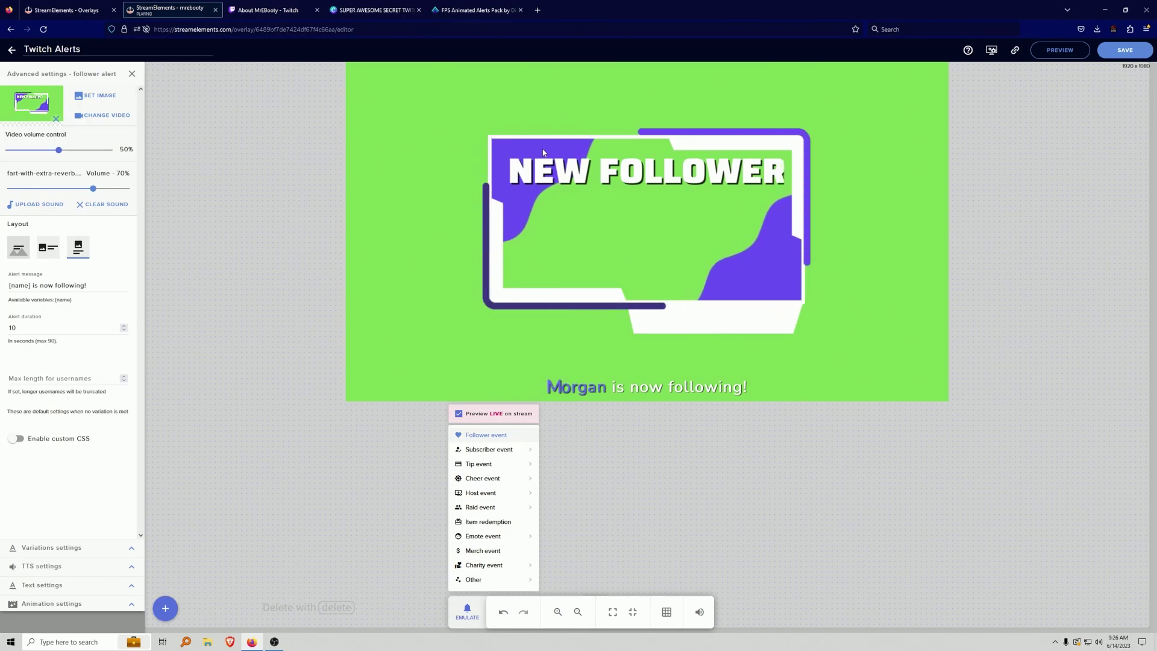
# Adjust the alert duration and cap the username length at 10.
pyautogui.click(18, 327)
pyautogui.moveTo(18, 327); pyautogui.dragTo(7, 327)
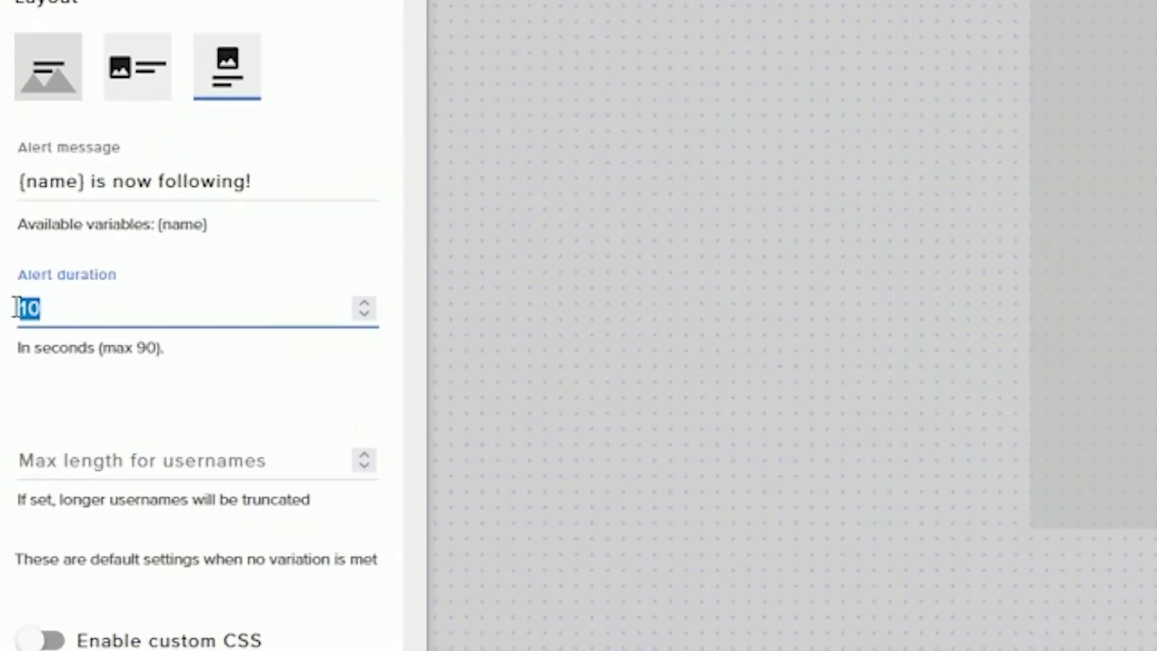
pyautogui.click(150, 275)
pyautogui.click(131, 470)
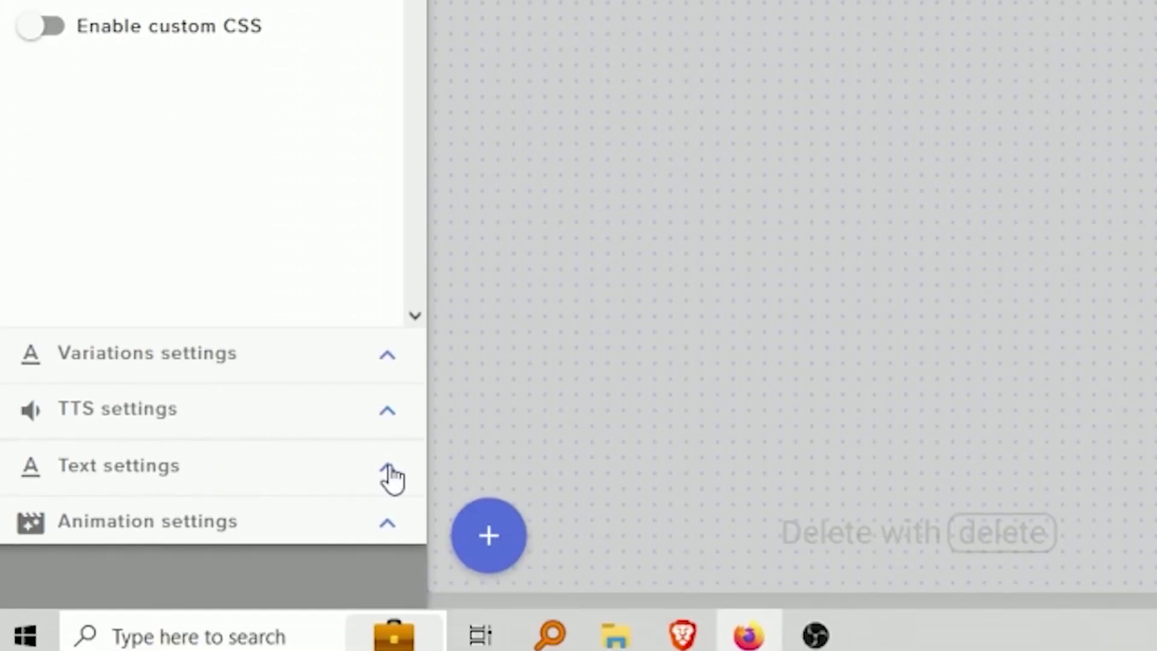
# Expand the follower alert's Text settings and enable a custom font.
pyautogui.click(388, 472)
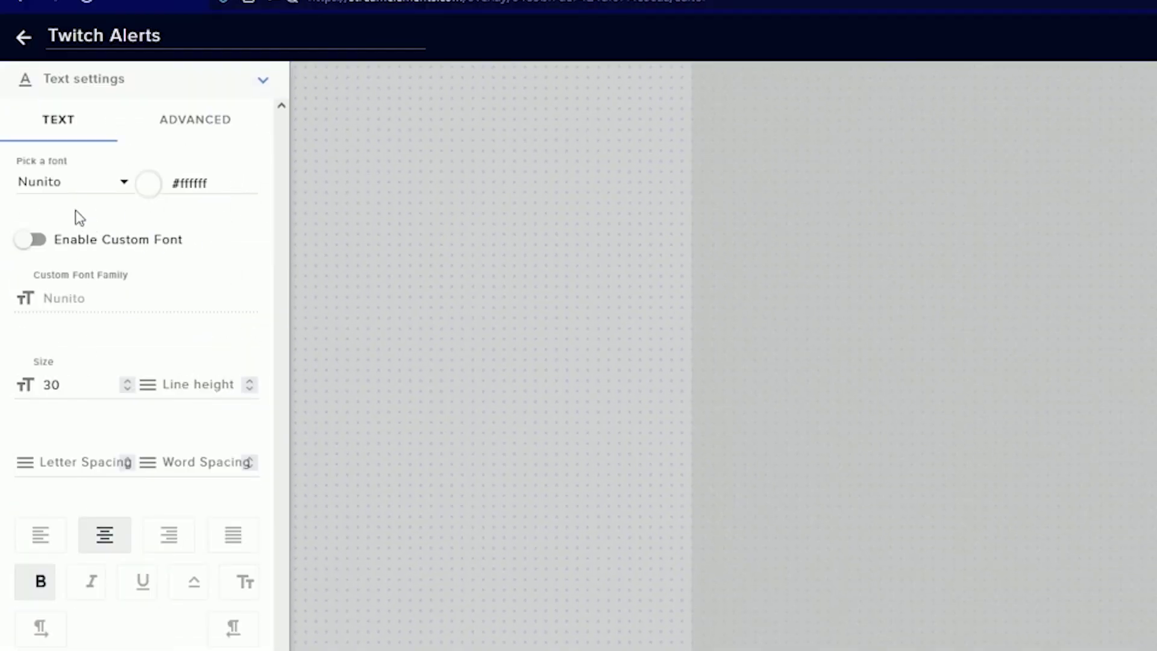
pyautogui.click(40, 240)
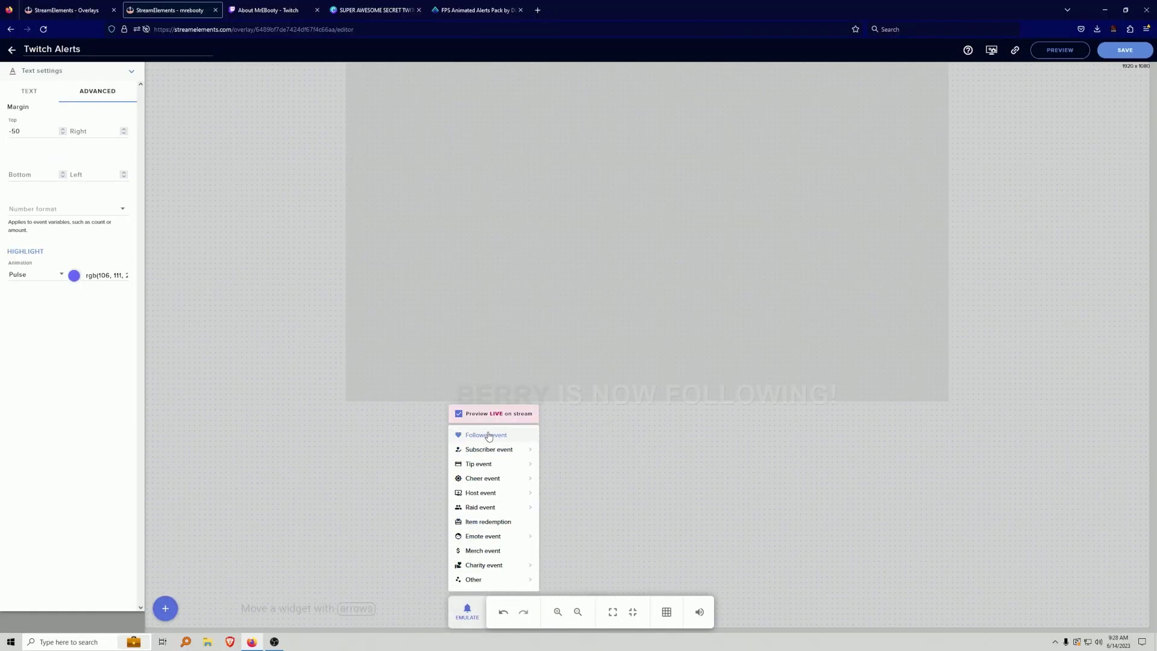
# Replace 'is now following!' with 'is a new follower!' on a new line under {name}.
pyautogui.click(486, 435)
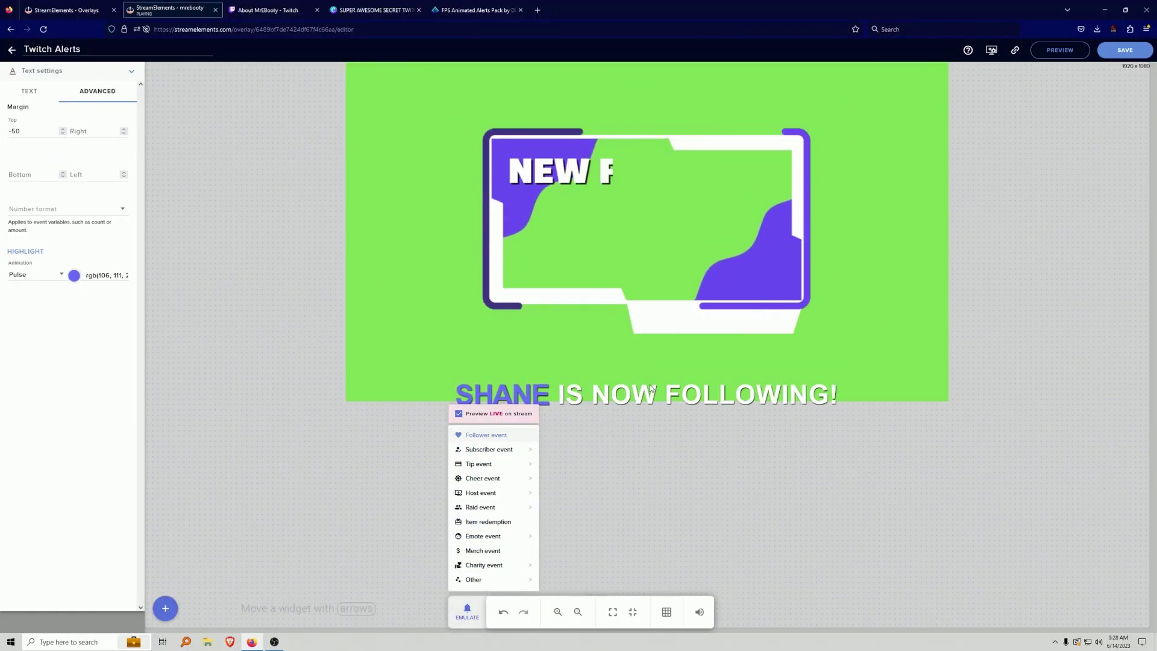
pyautogui.click(175, 196)
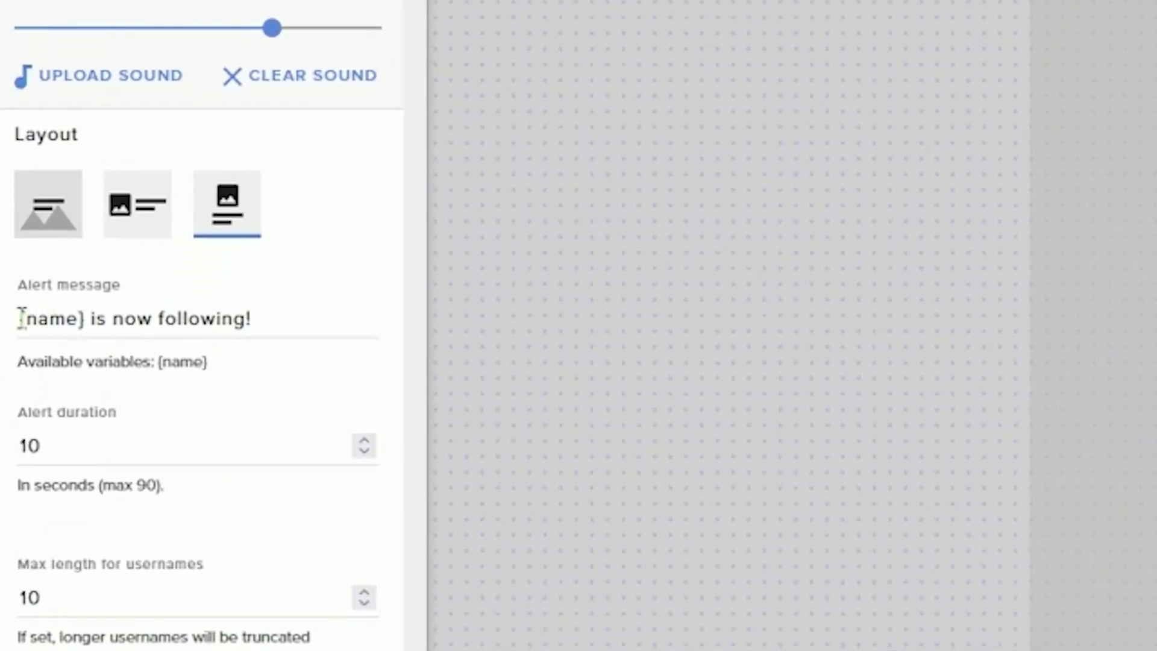
pyautogui.moveTo(21, 318); pyautogui.dragTo(284, 330)
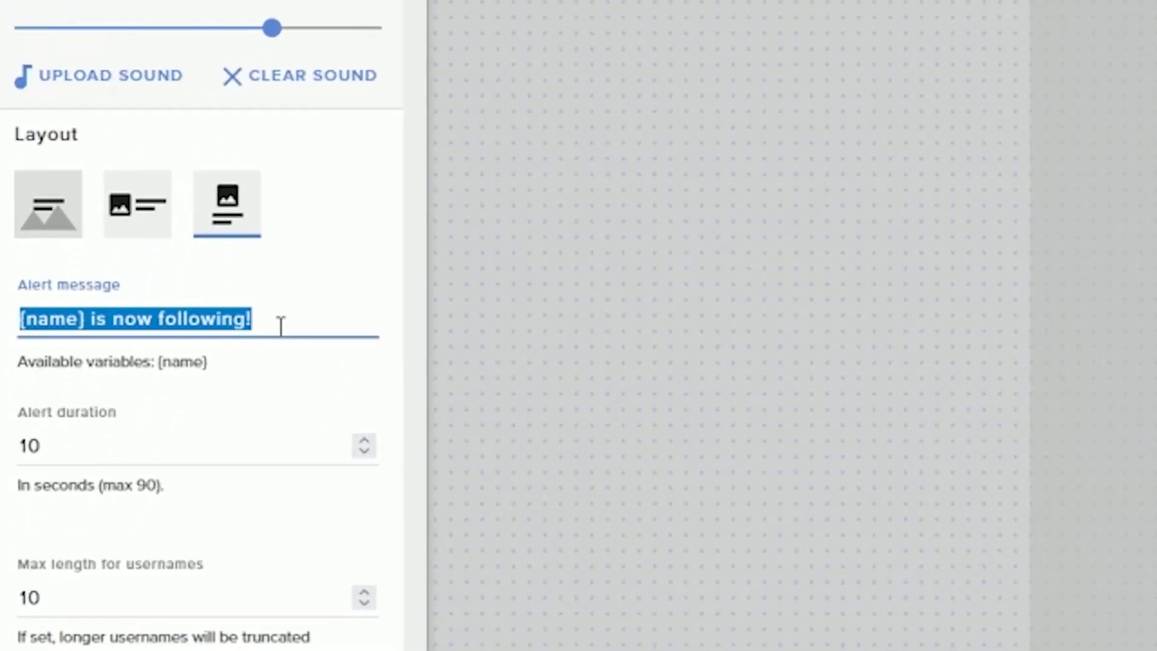
pyautogui.click(280, 326)
pyautogui.moveTo(91, 318); pyautogui.dragTo(328, 345)
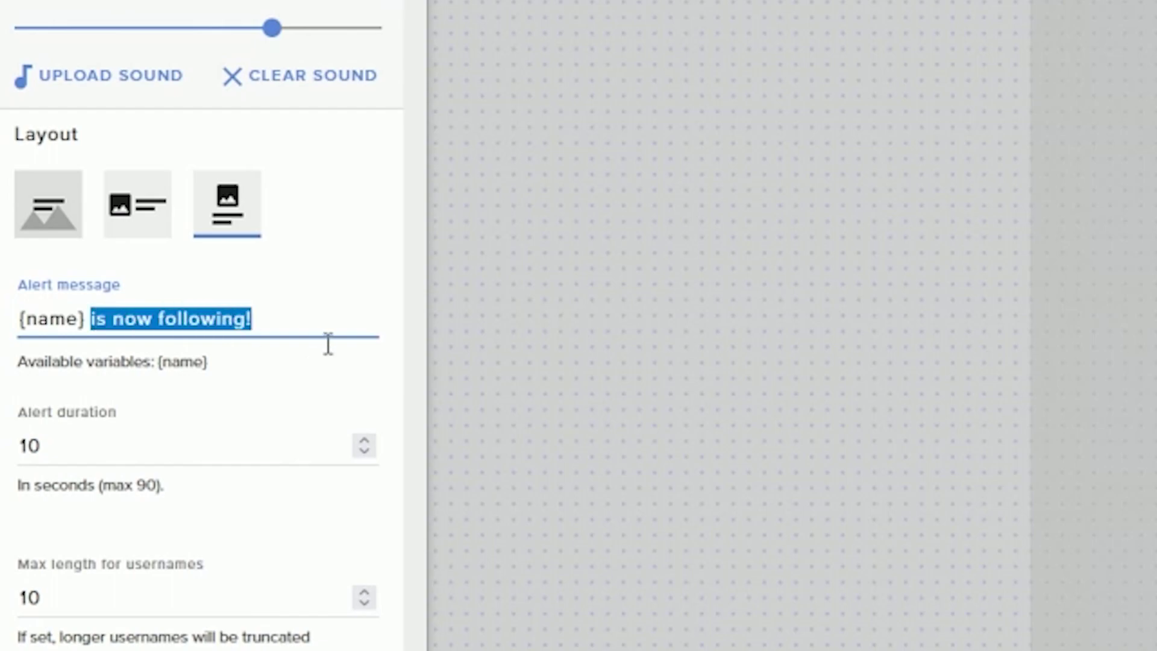
pyautogui.press('BackSpace')
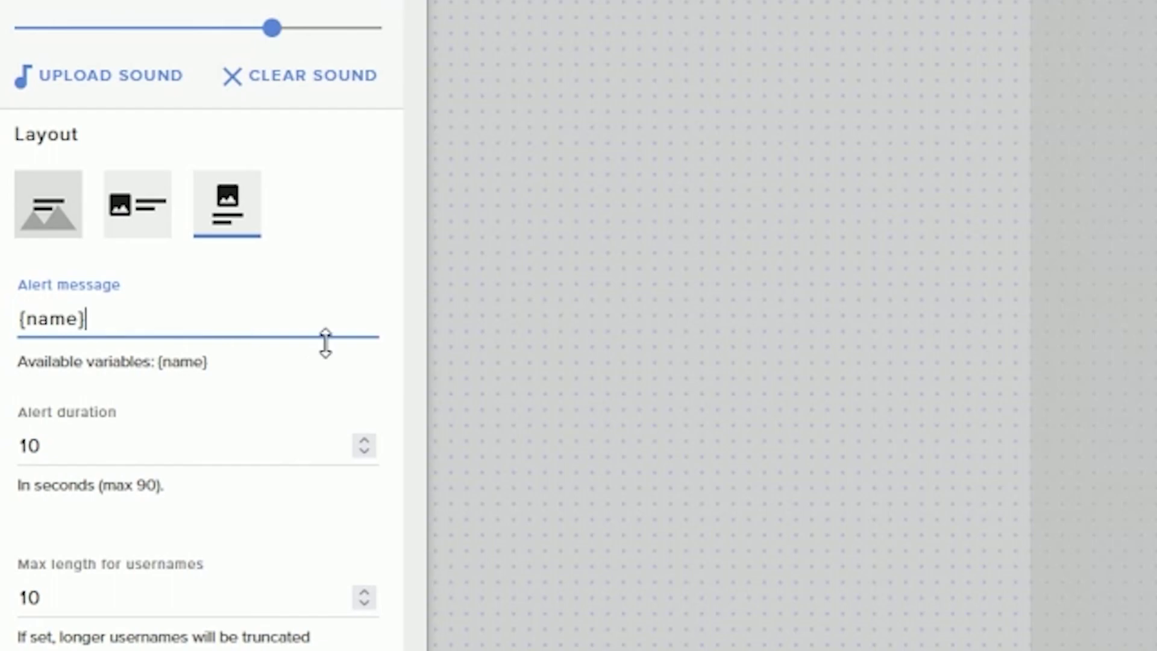
pyautogui.press('Return')
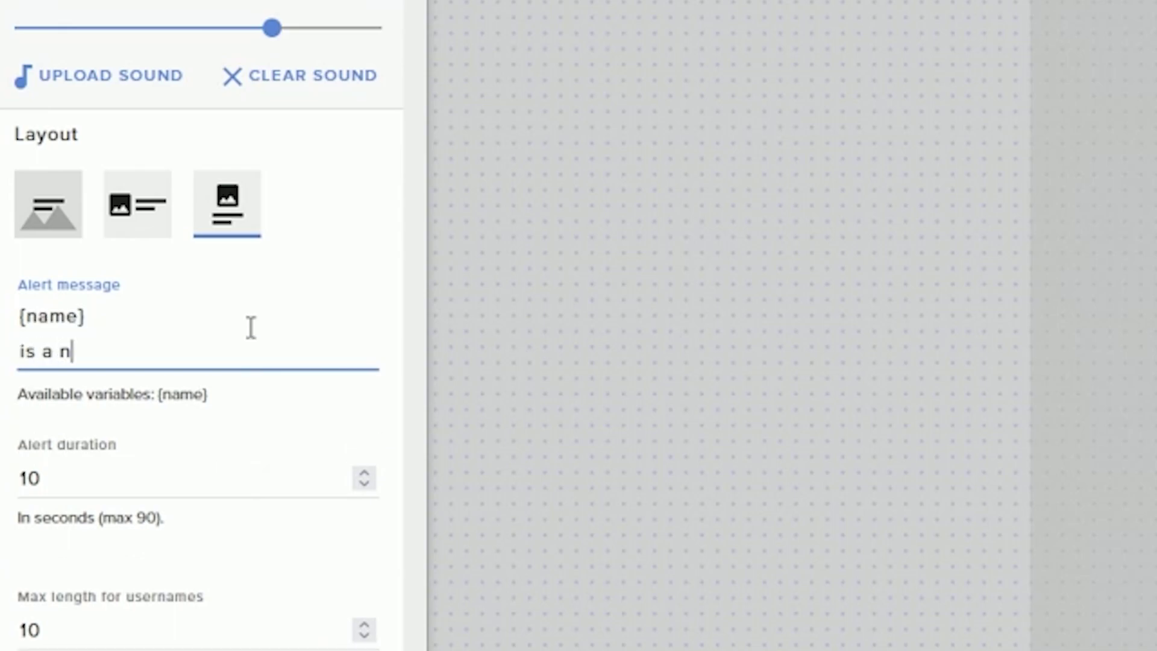
pyautogui.write('is a new follower!')
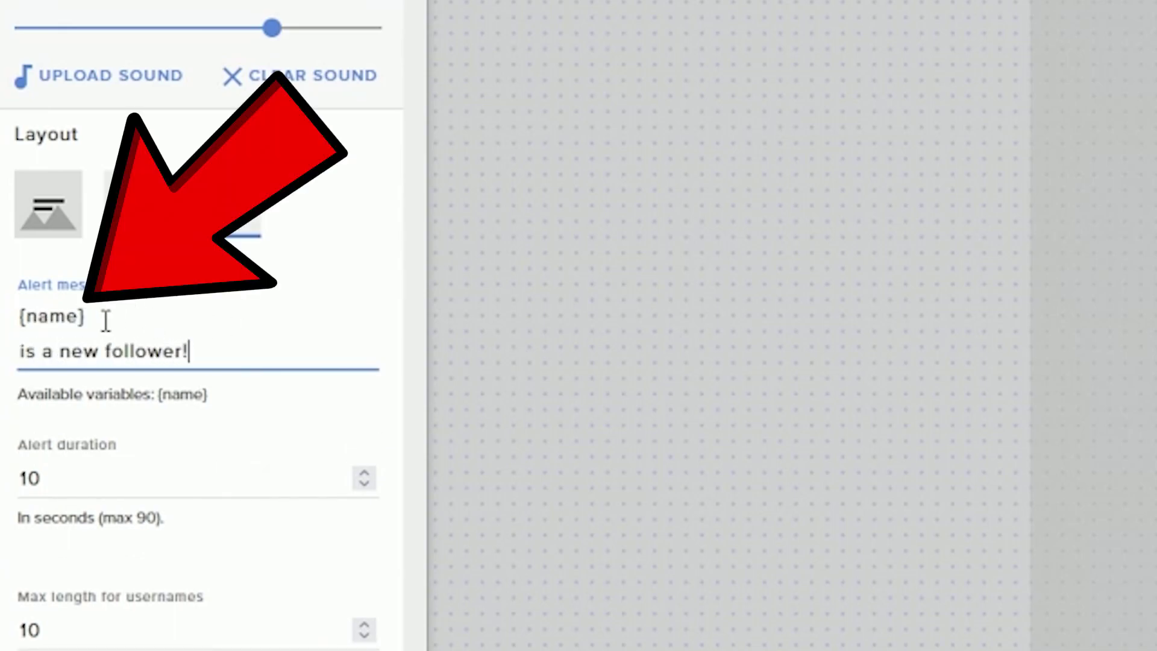
pyautogui.moveTo(107, 320); pyautogui.dragTo(16, 314)
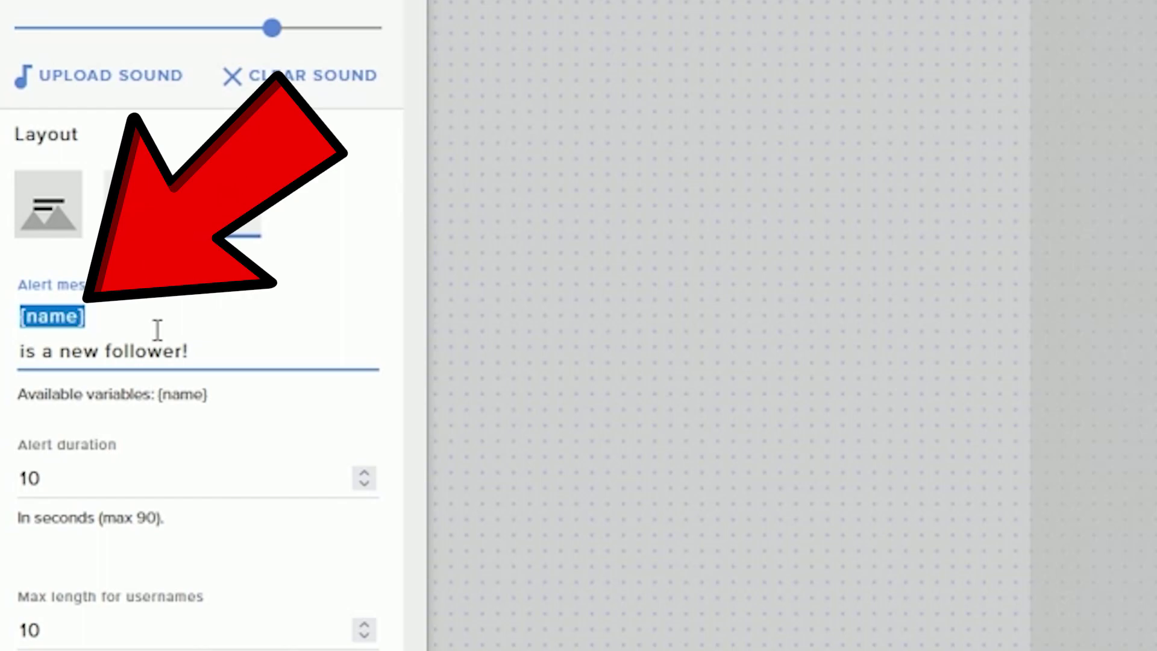
pyautogui.moveTo(145, 330); pyautogui.dragTo(12, 324)
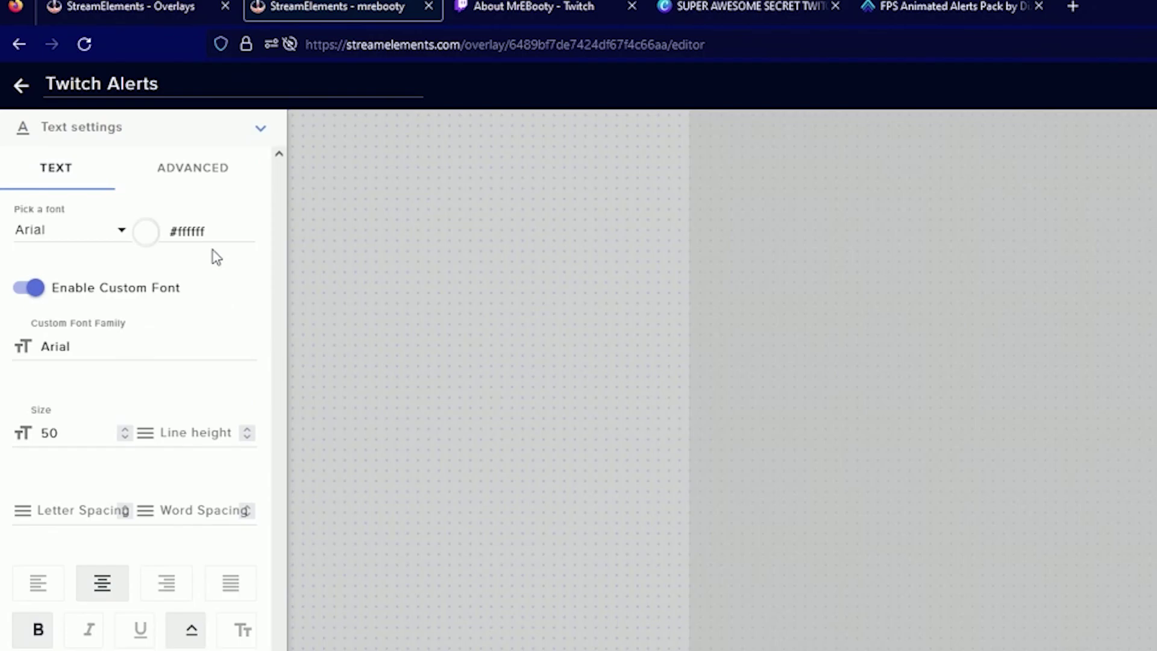
# Set the text's Margin Top to -350 in the ADVANCED text options.
pyautogui.click(191, 170)
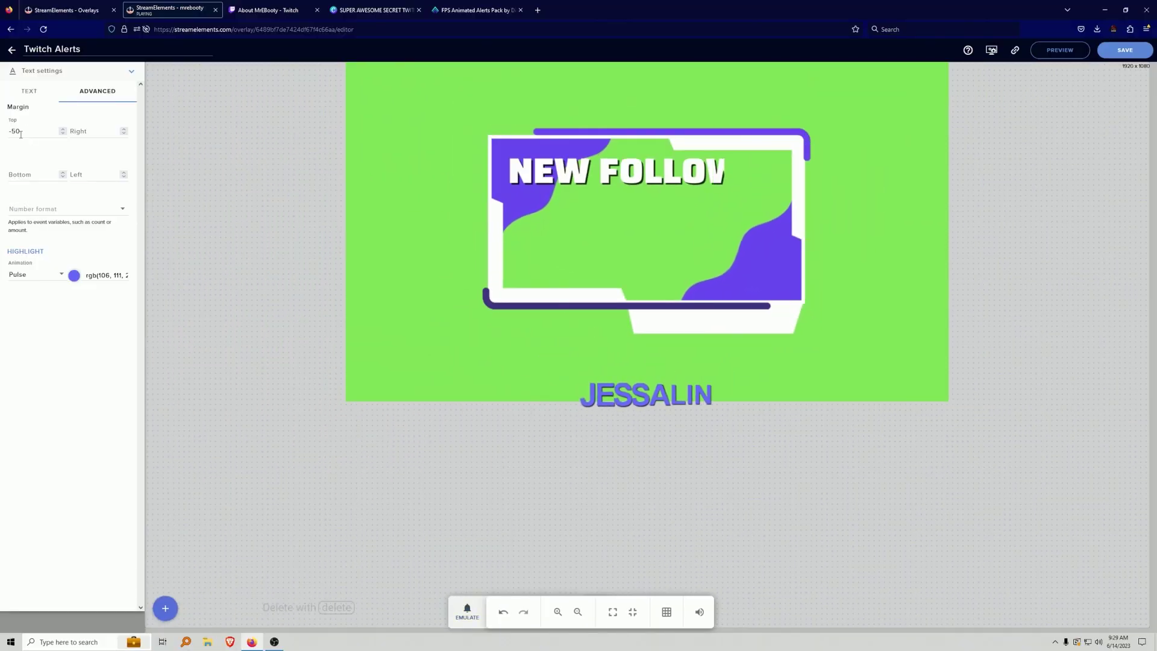
pyautogui.write('250')
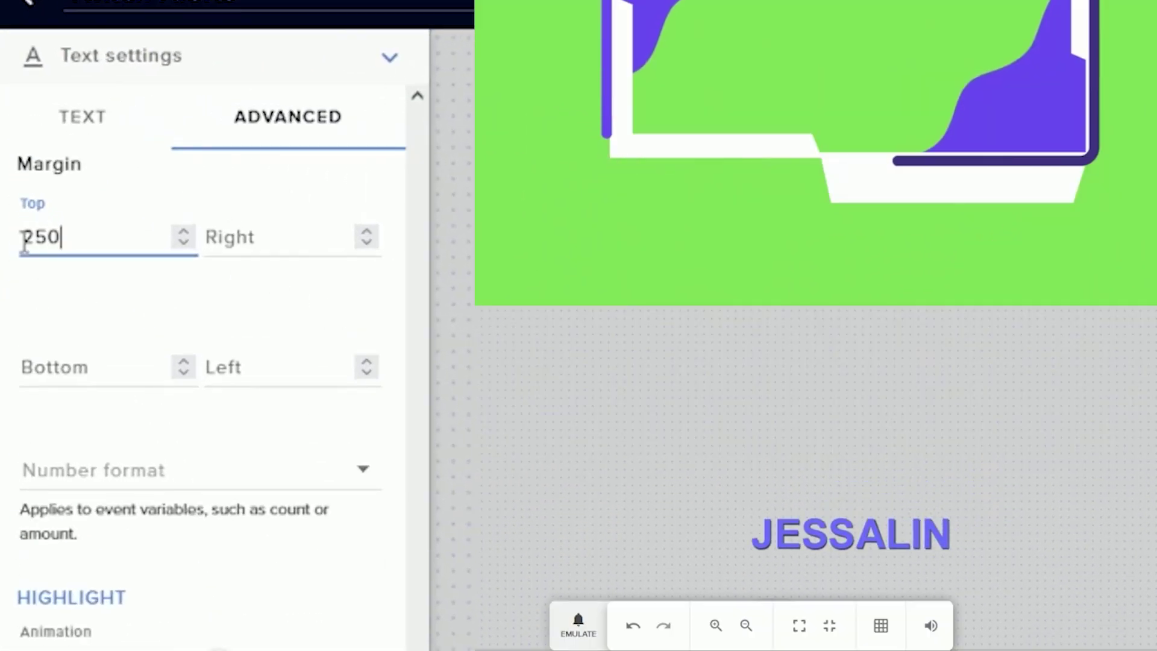
pyautogui.doubleClick(30, 232)
pyautogui.write('-250')
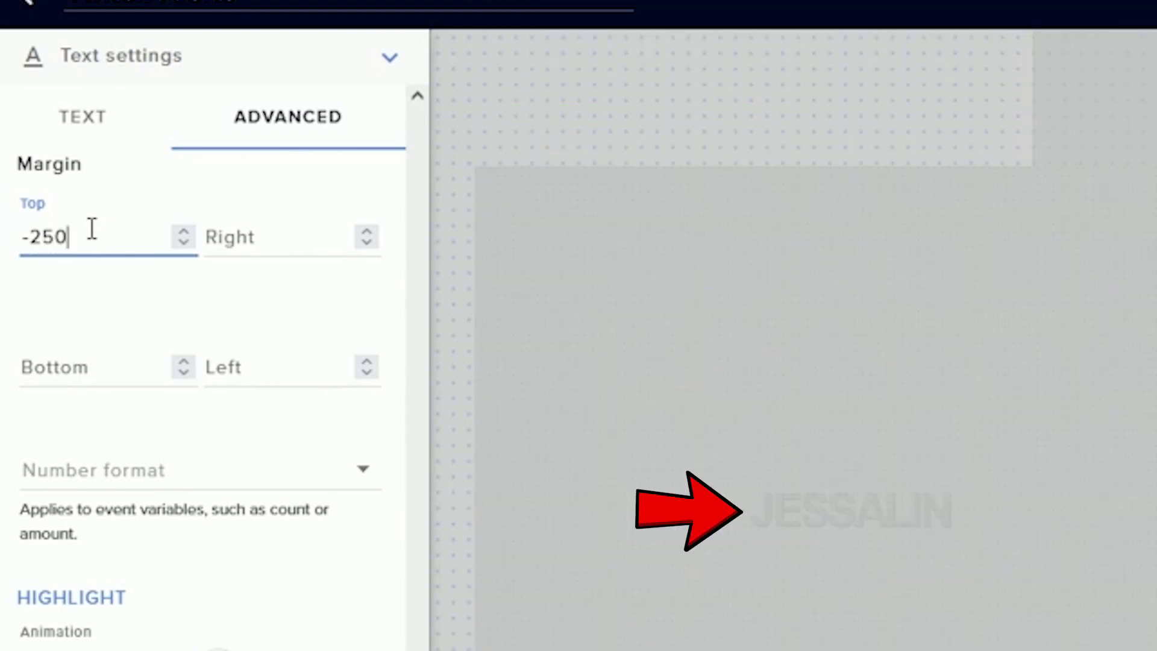
pyautogui.doubleClick(35, 227)
pyautogui.write('350')
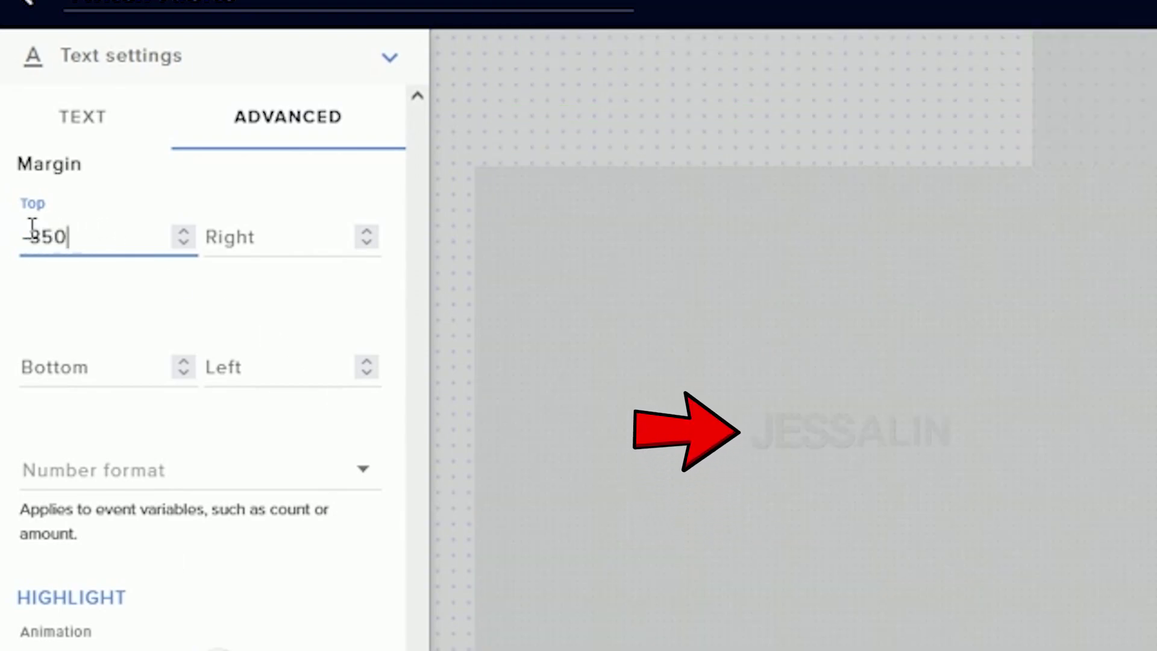
pyautogui.press('Return')
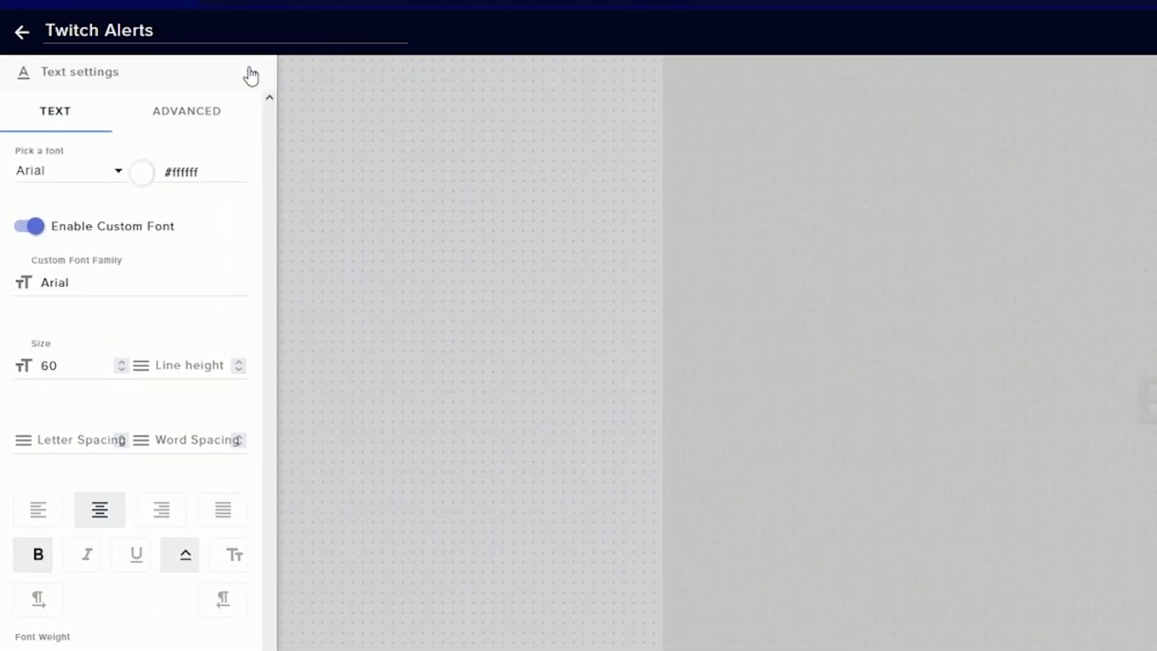
# Set the follower alert's exit animation to Fade Out over 1 second.
pyautogui.click(128, 71)
pyautogui.click(129, 71)
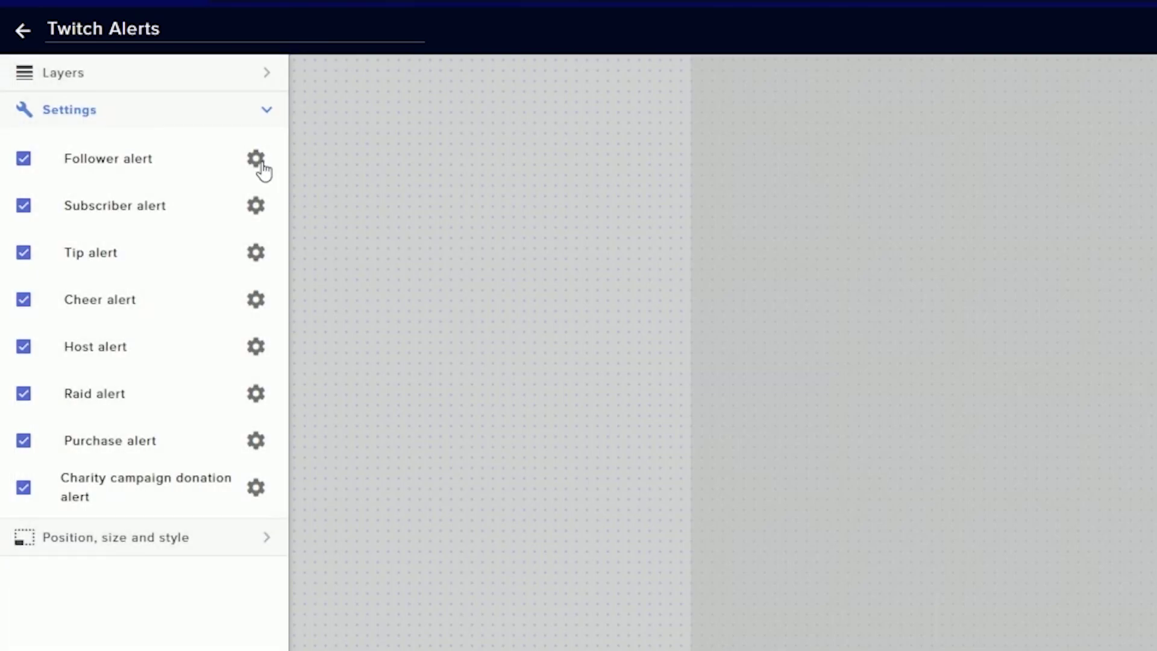
pyautogui.click(262, 170)
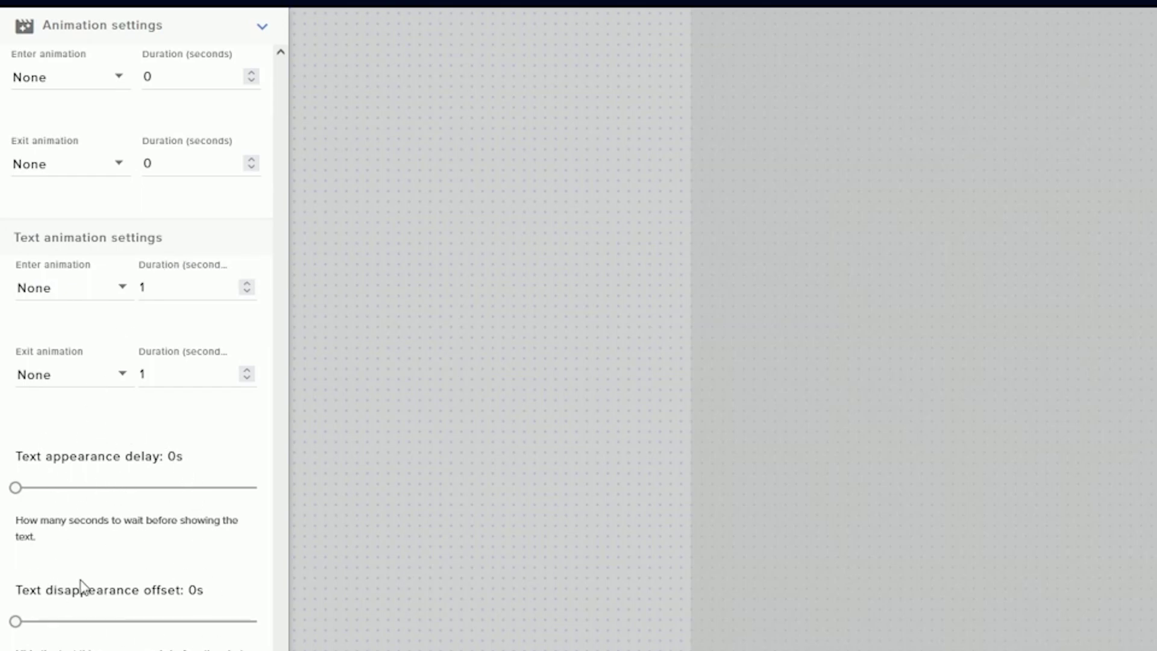
pyautogui.click(124, 77)
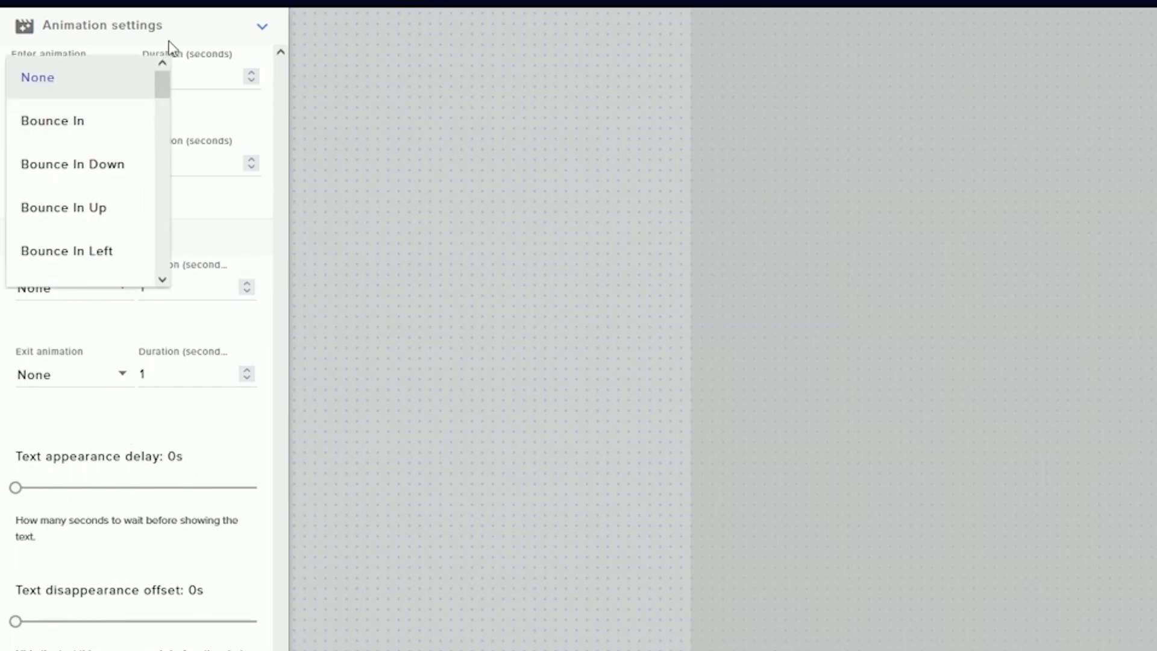
pyautogui.click(109, 52)
pyautogui.click(111, 164)
pyautogui.moveTo(173, 179); pyautogui.dragTo(173, 214)
pyautogui.click(103, 197)
pyautogui.press('Tab')
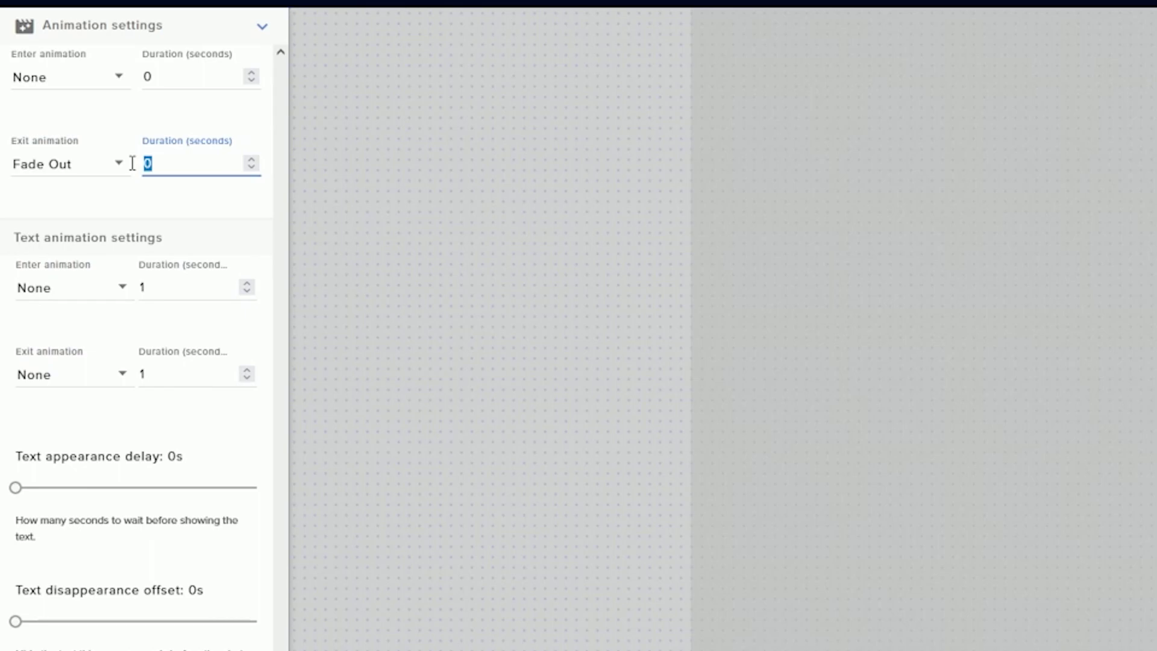
# Set the text enter animation to Fade In and text exit animation to Fade Out.
pyautogui.click(119, 298)
pyautogui.moveTo(155, 306)
pyautogui.mouseDown()
pyautogui.moveTo(176, 334)
pyautogui.moveTo(181, 478)
pyautogui.moveTo(171, 496)
pyautogui.moveTo(164, 326)
pyautogui.mouseUp()
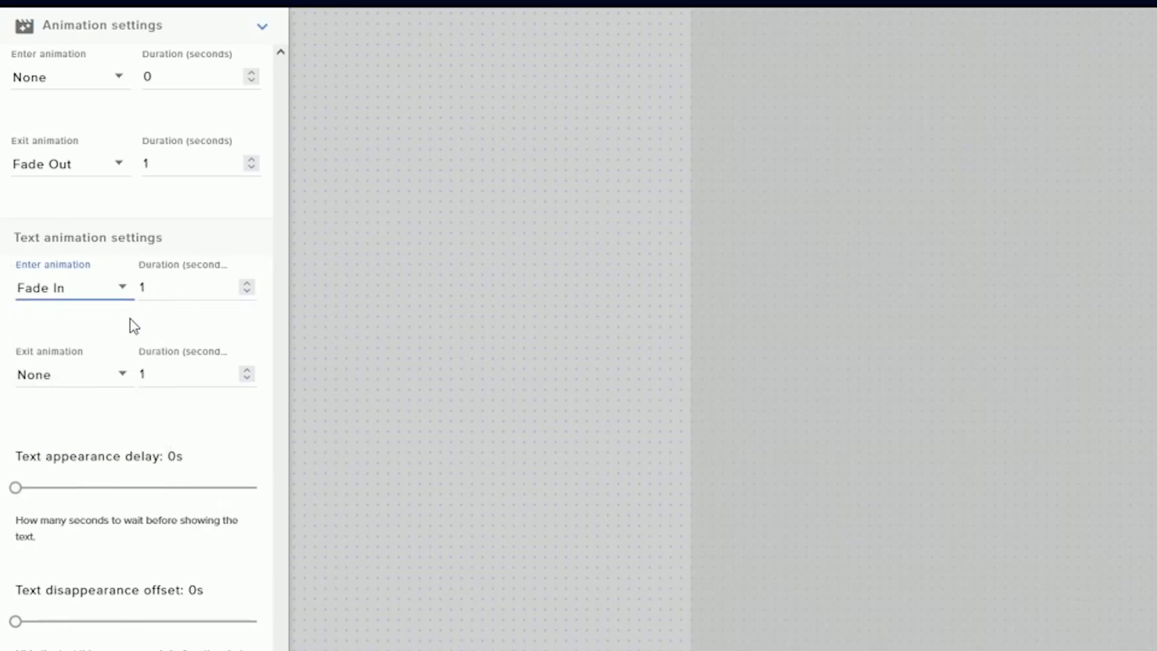
pyautogui.click(121, 375)
pyautogui.moveTo(173, 377); pyautogui.dragTo(163, 422)
pyautogui.click(156, 416)
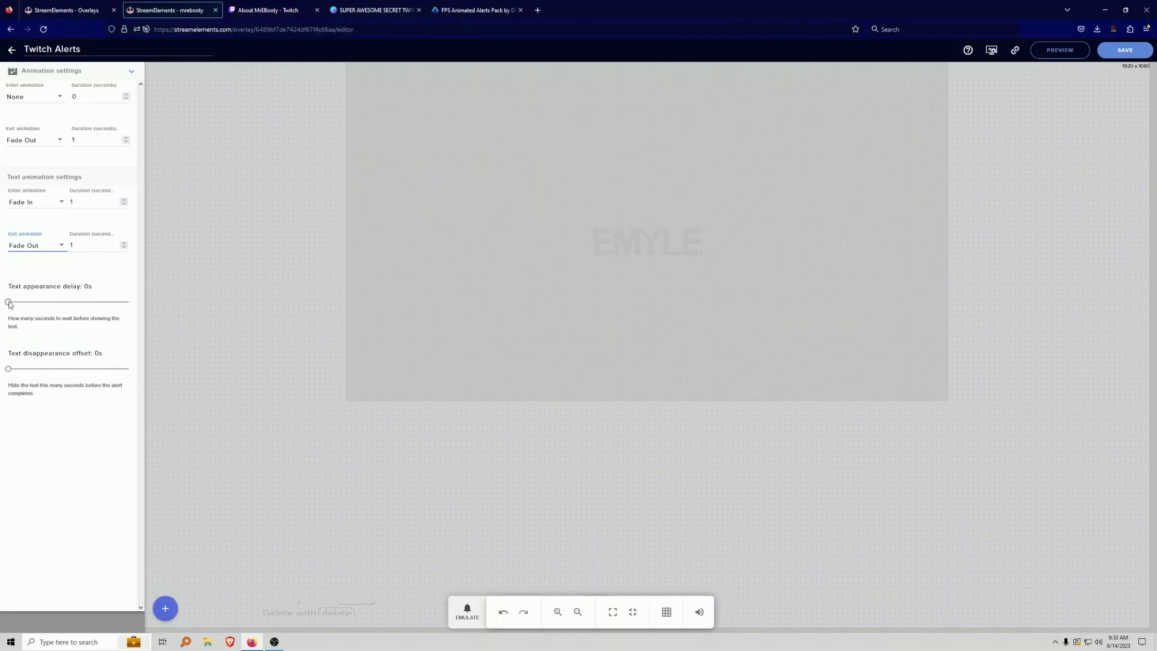
# Set text appearance delay and disappearance offset to 0.8 s, then emulate a follower event.
pyautogui.moveTo(9, 304); pyautogui.dragTo(22, 303)
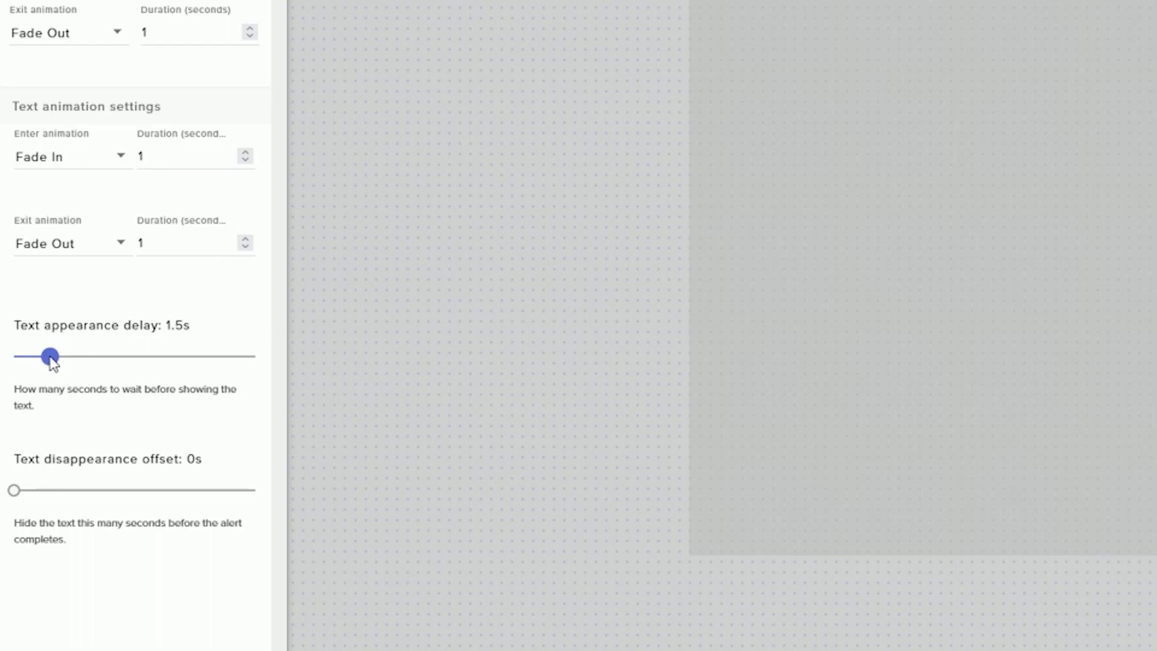
pyautogui.moveTo(16, 493); pyautogui.dragTo(52, 493)
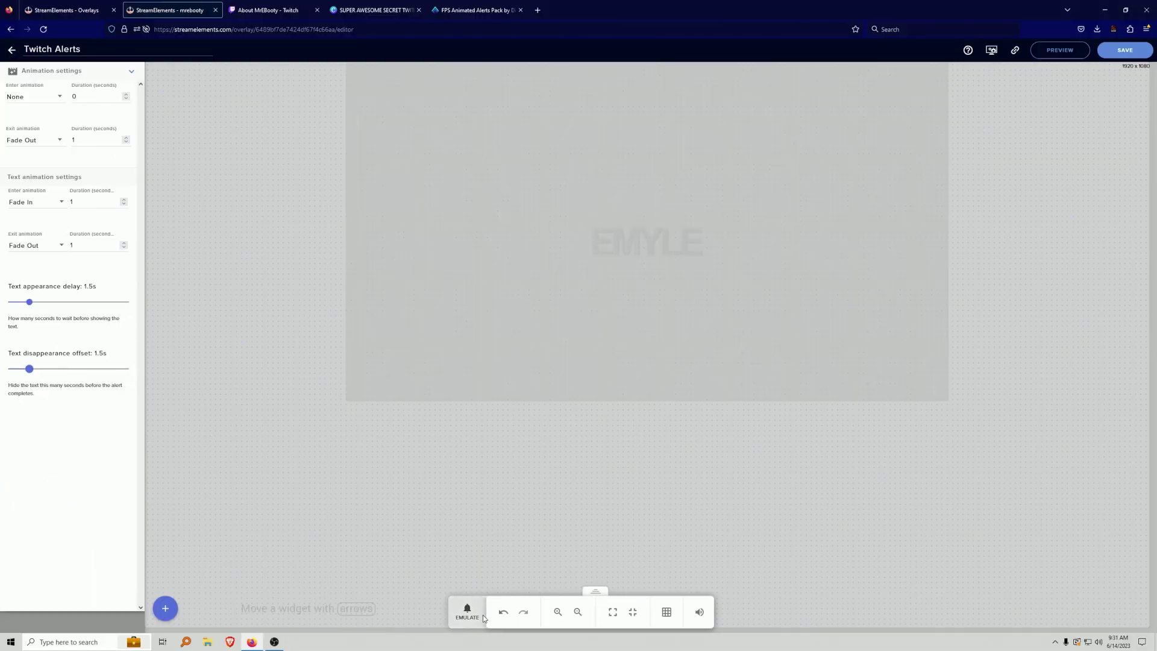
pyautogui.click(465, 613)
pyautogui.click(467, 434)
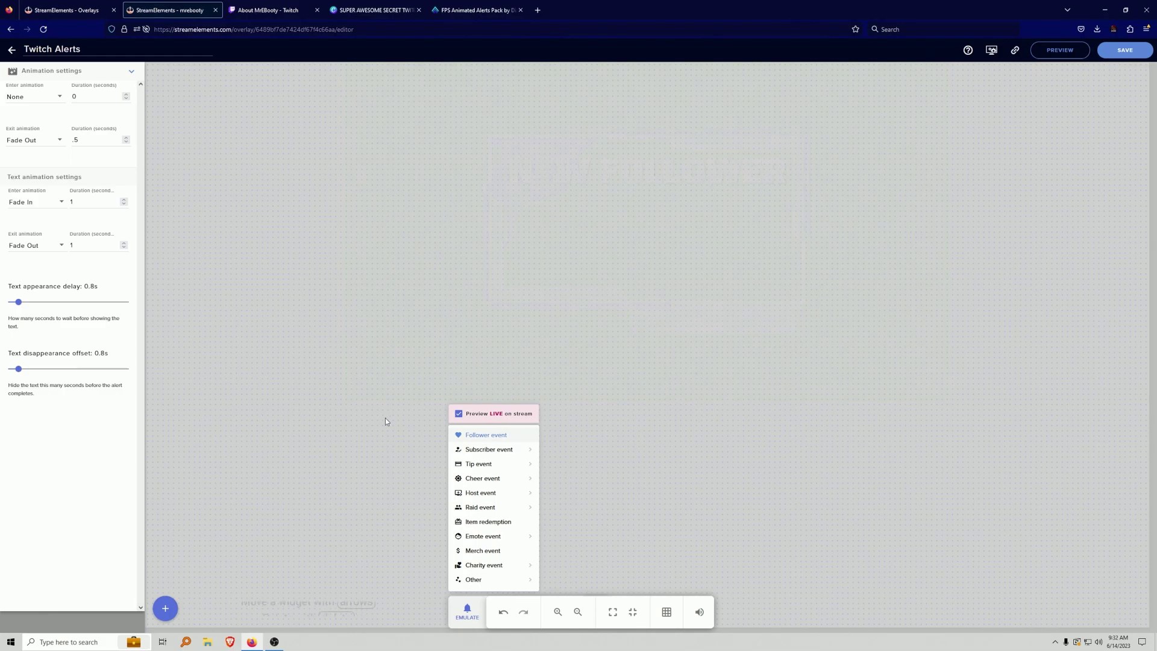
# Return to the alert types list and disable the Purchase alert.
pyautogui.click(133, 71)
pyautogui.click(134, 73)
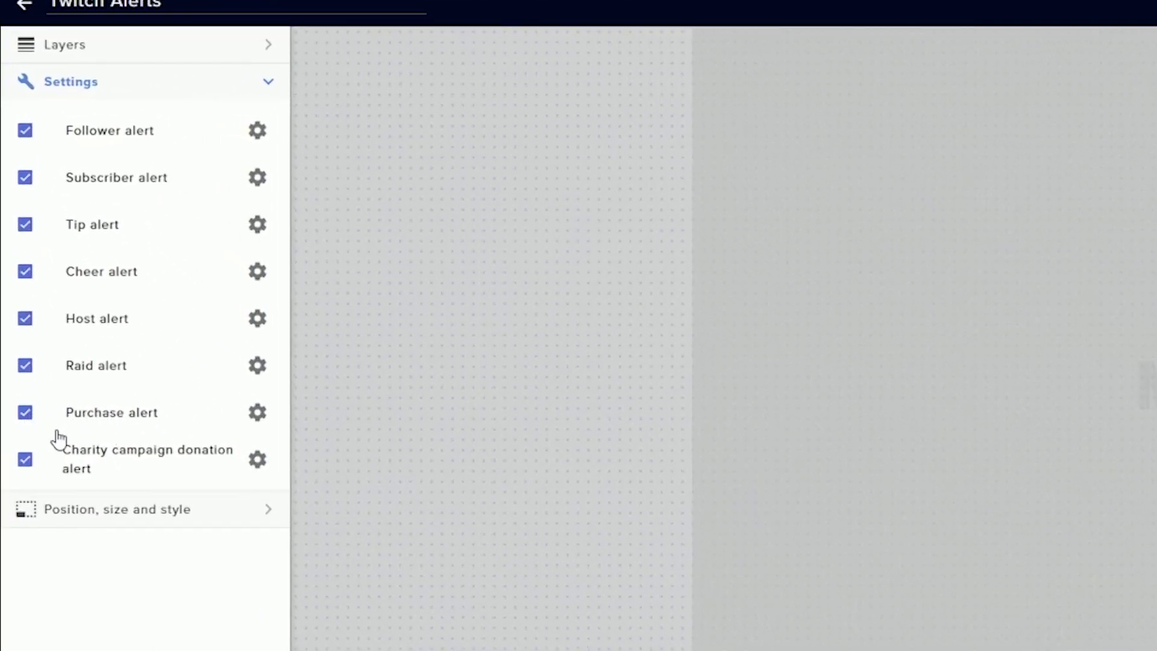
pyautogui.click(22, 416)
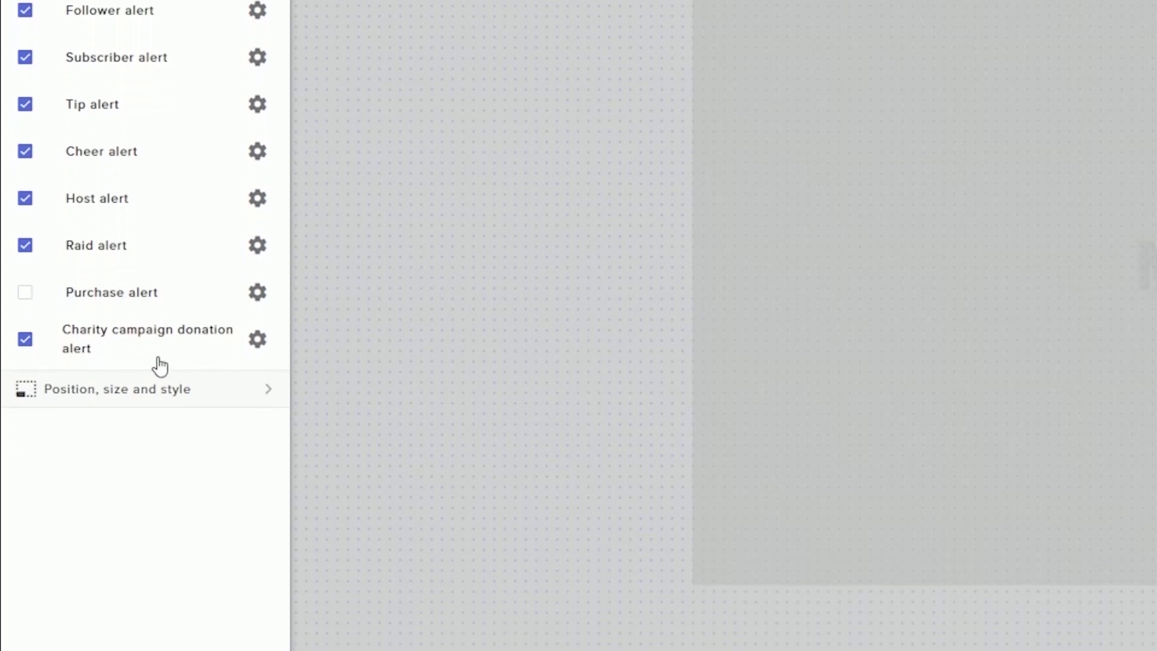
# Look through the widget menu and charity alert settings, then copy the overlay URL.
pyautogui.click(345, 580)
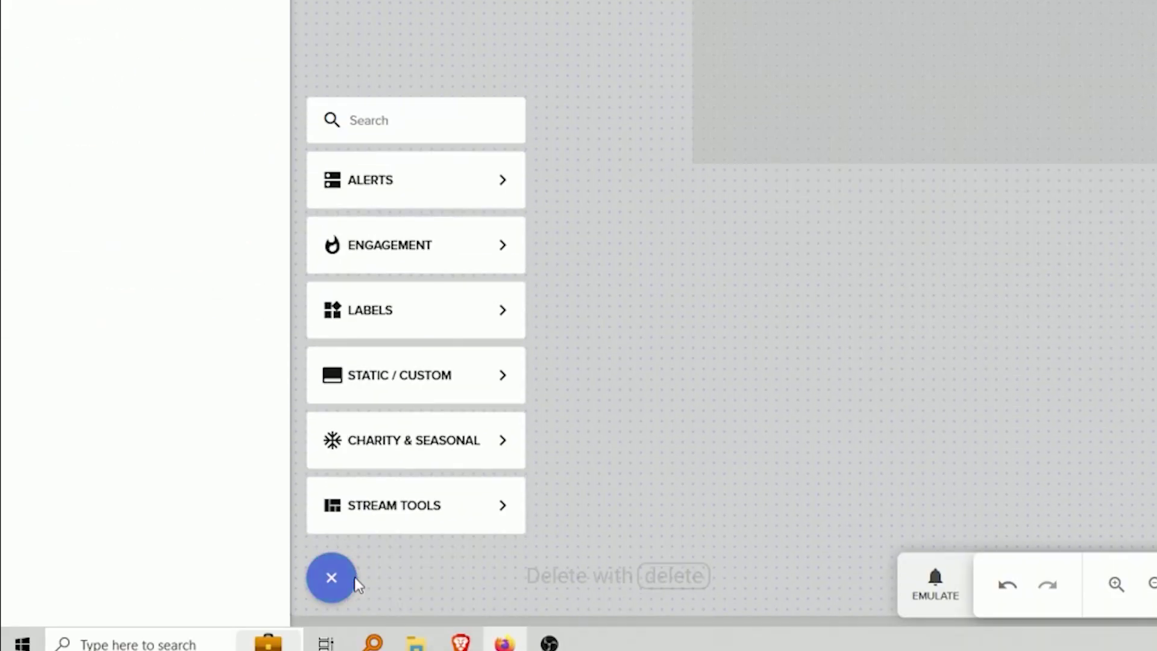
pyautogui.moveTo(472, 454)
pyautogui.moveTo(609, 445)
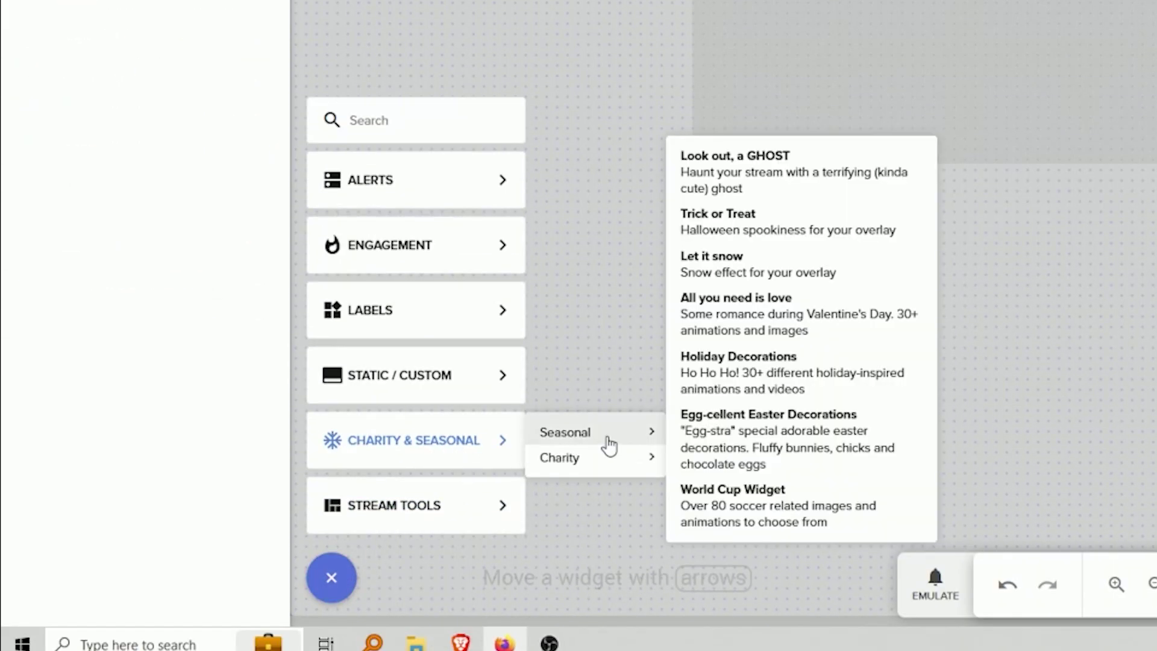
pyautogui.moveTo(597, 470)
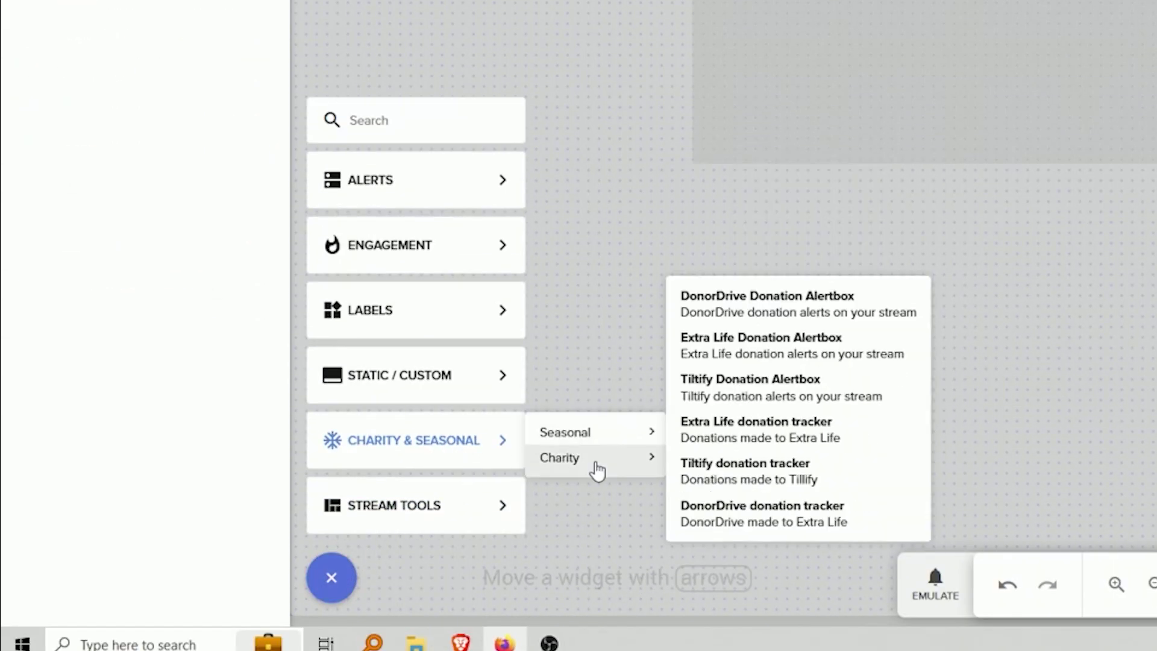
pyautogui.click(802, 483)
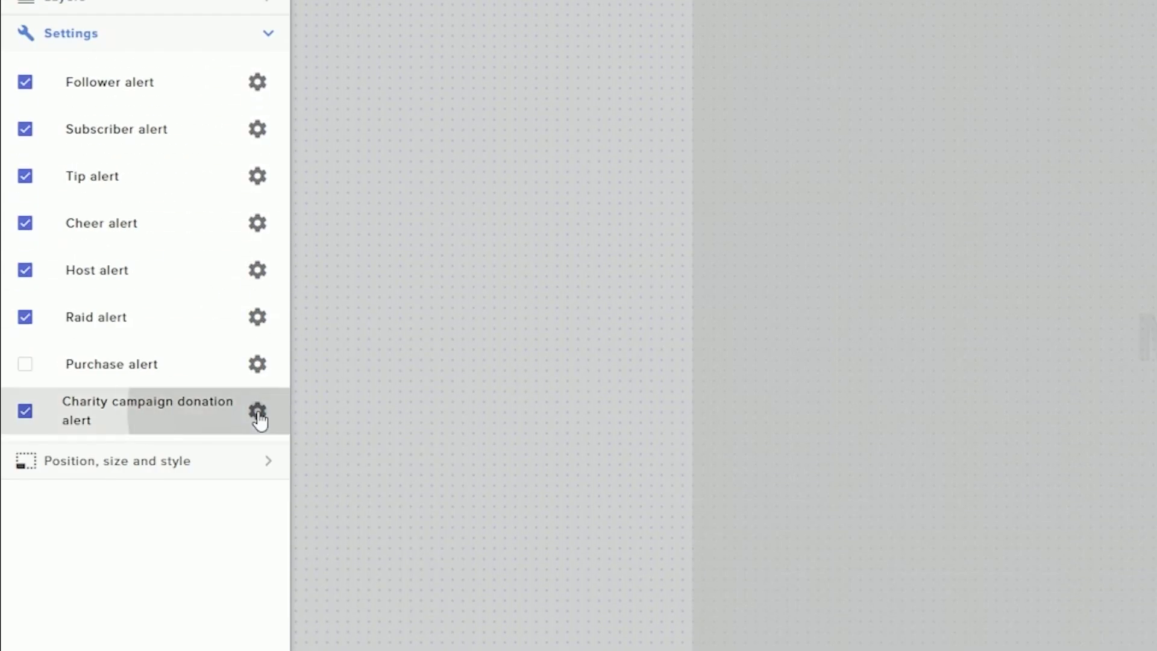
pyautogui.click(258, 412)
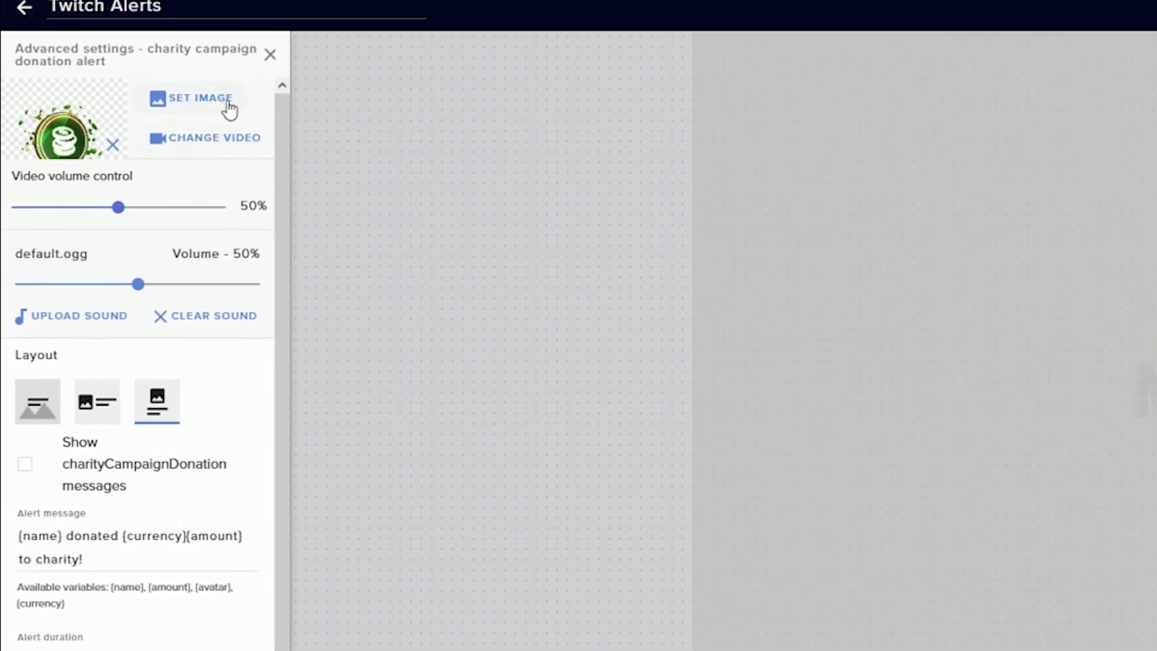
pyautogui.click(270, 54)
pyautogui.click(14, 464)
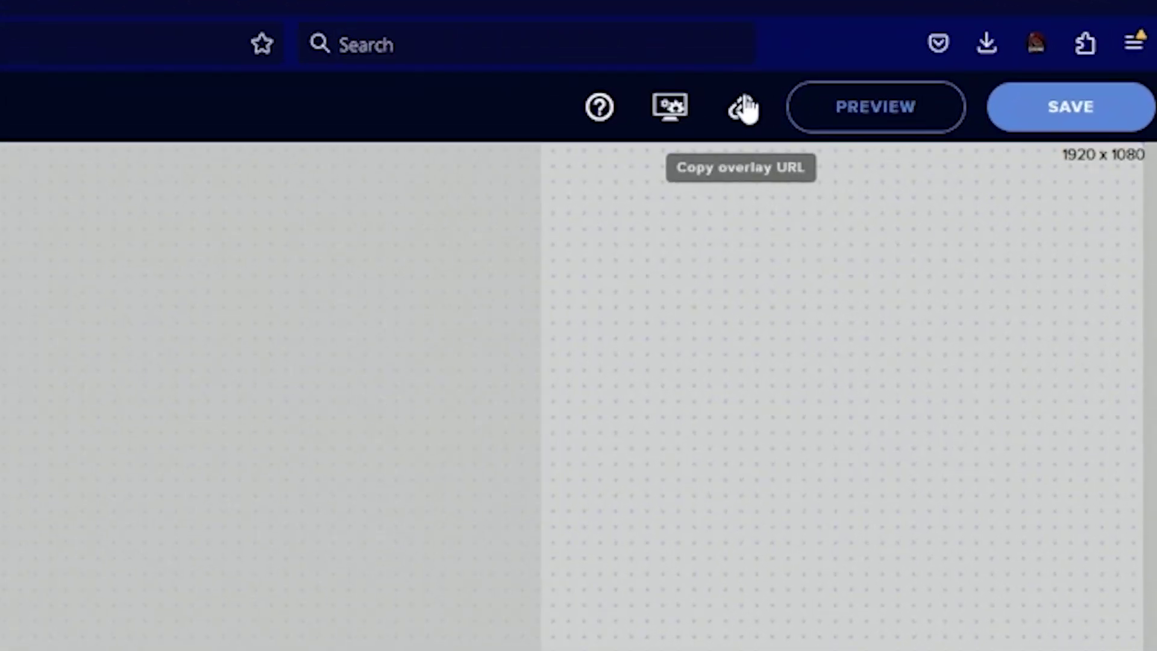
pyautogui.click(745, 109)
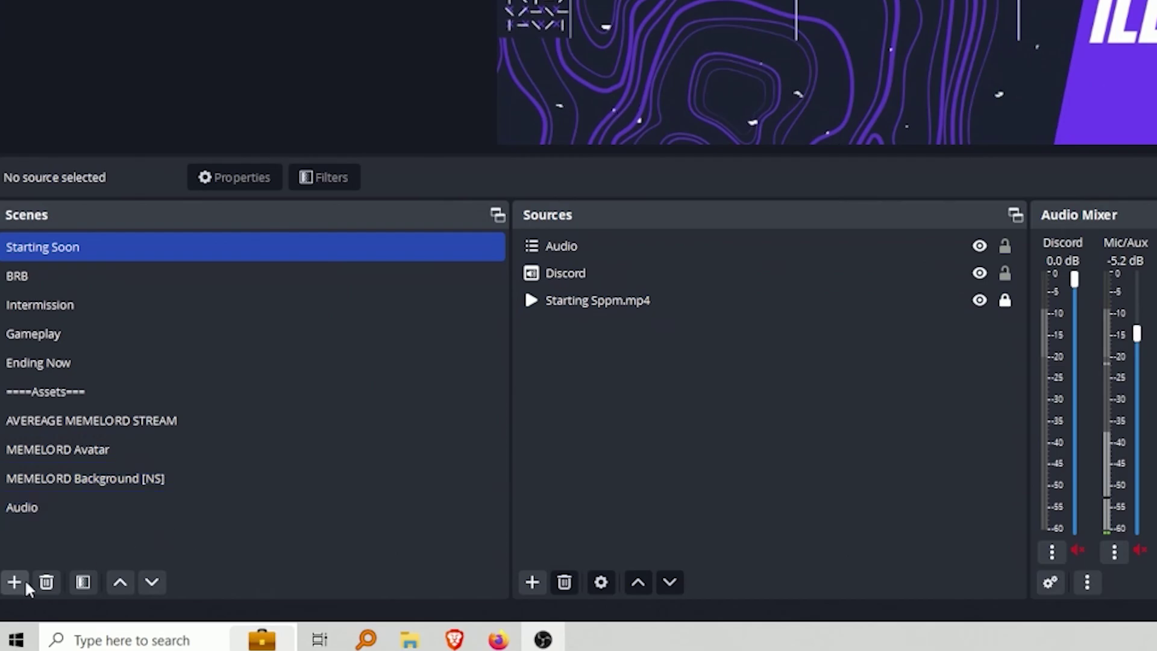
# Add a scene called 'Alerts' from the + button under Scenes.
pyautogui.click(10, 613)
pyautogui.write('Alerts')
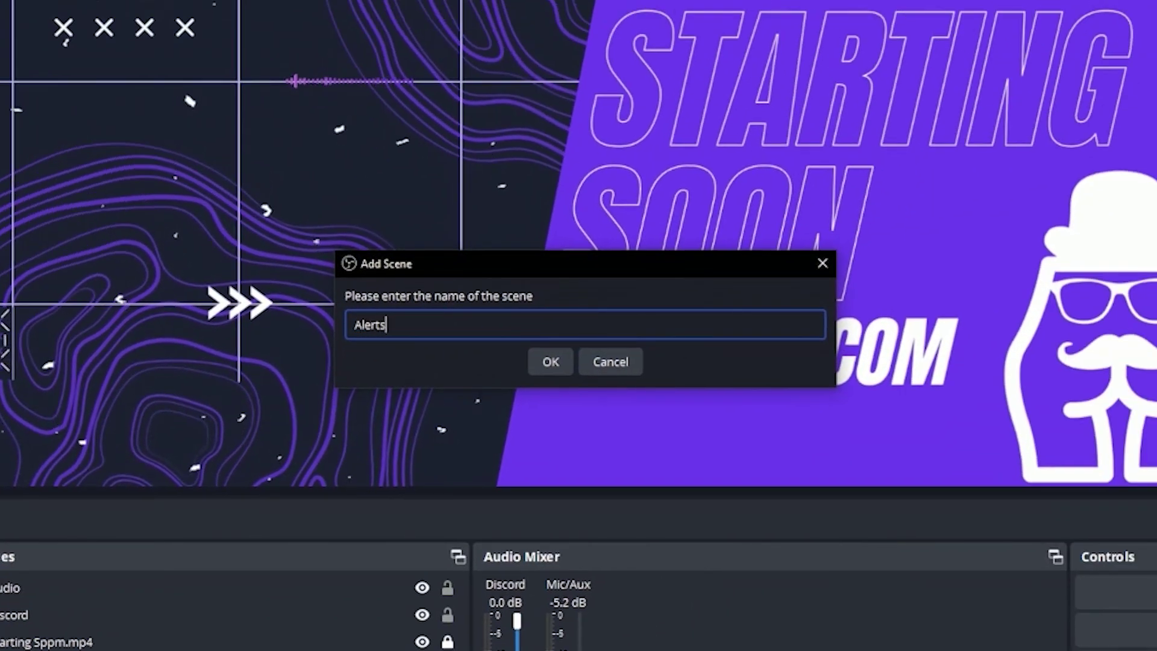
pyautogui.press('Return')
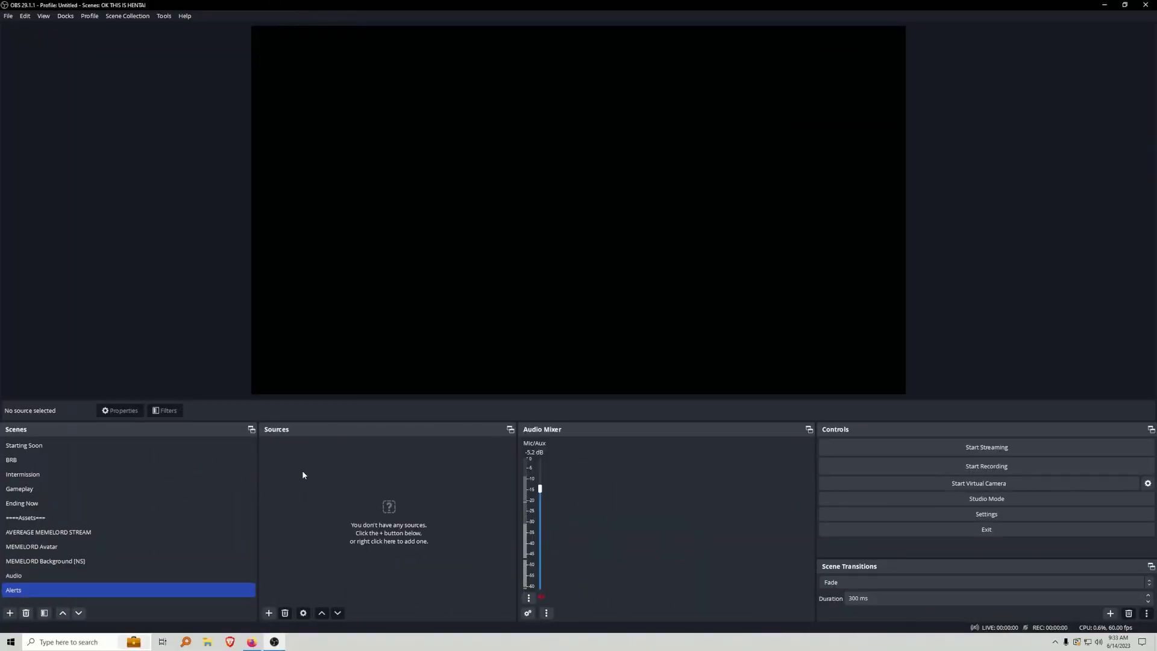
# Add a browser source named 'Twitch Alerts - SE' to the Alerts scene.
pyautogui.rightClick(895, 357)
pyautogui.moveTo(929, 374)
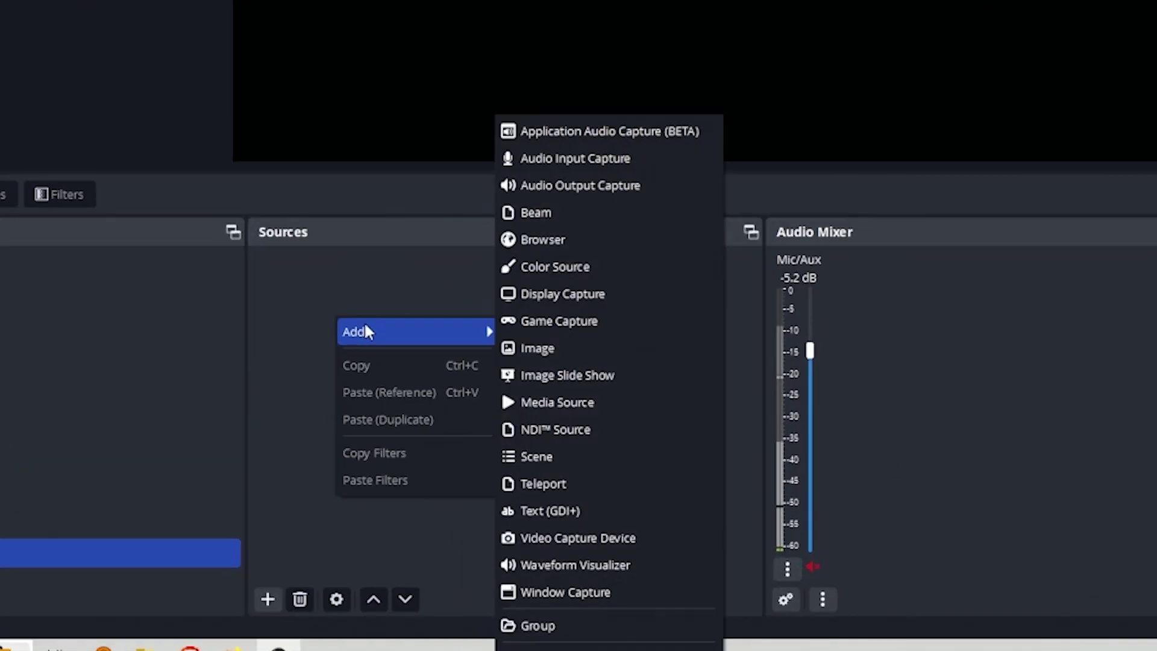
pyautogui.click(629, 241)
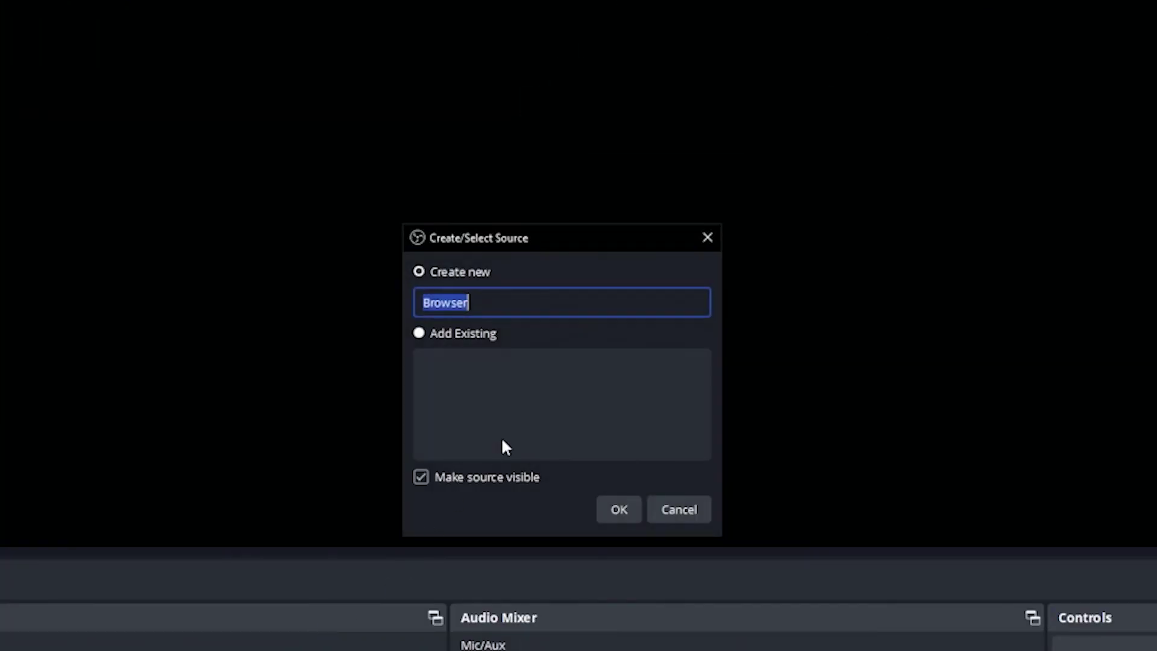
pyautogui.write('Twitch Alerts')
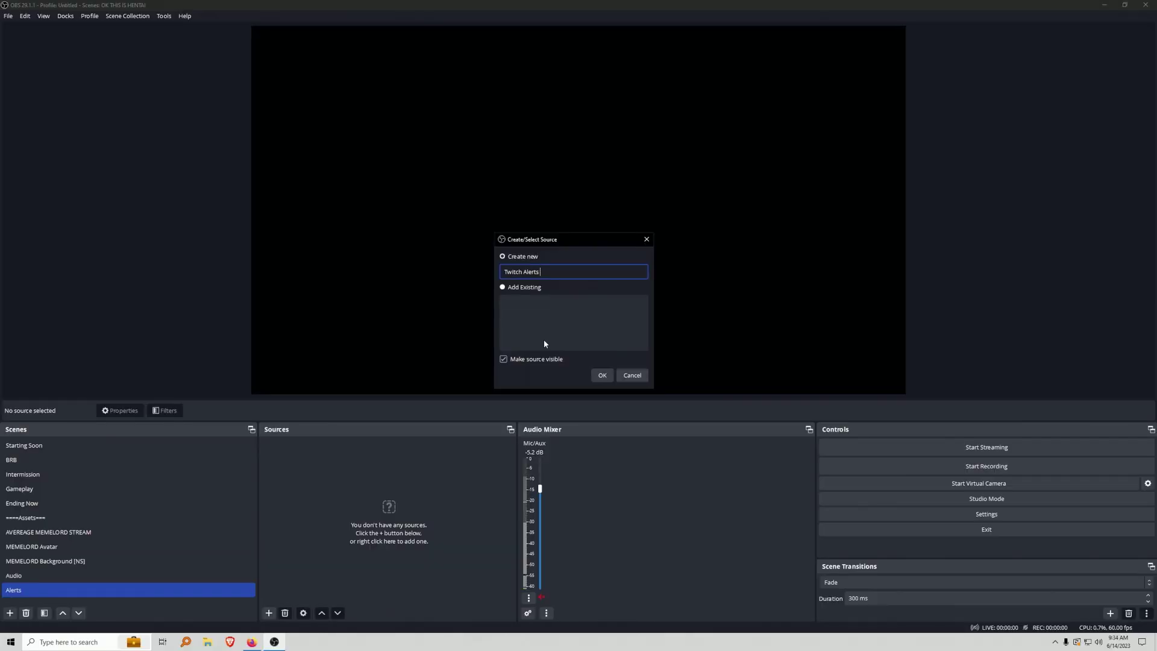
pyautogui.write(' - SE')
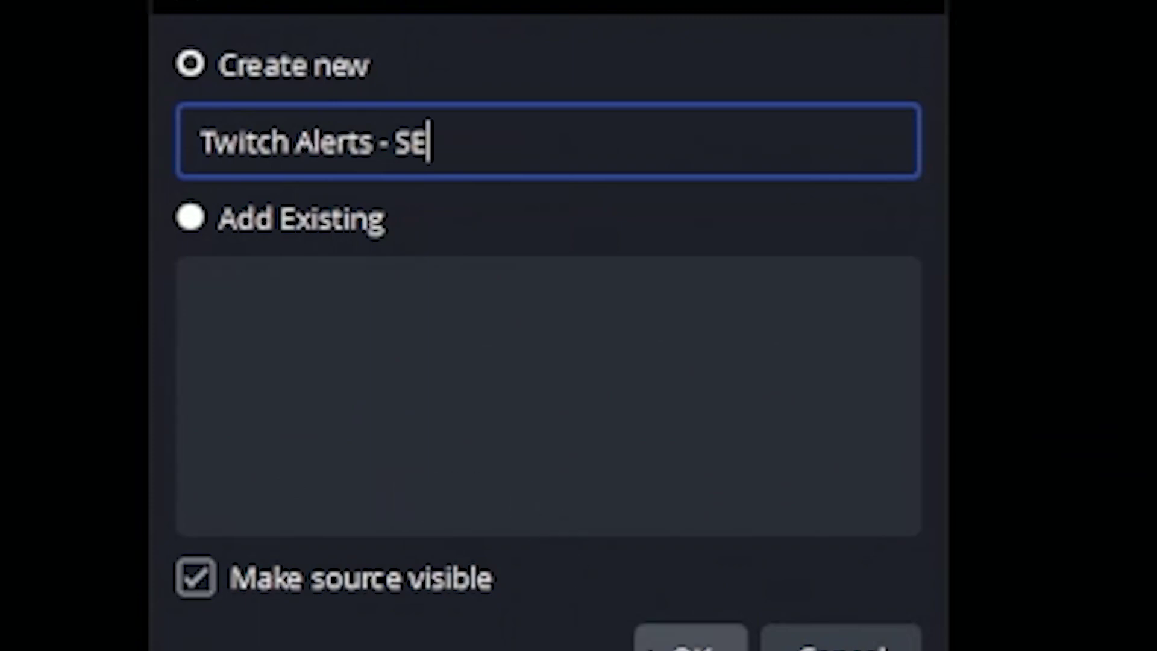
pyautogui.click(602, 375)
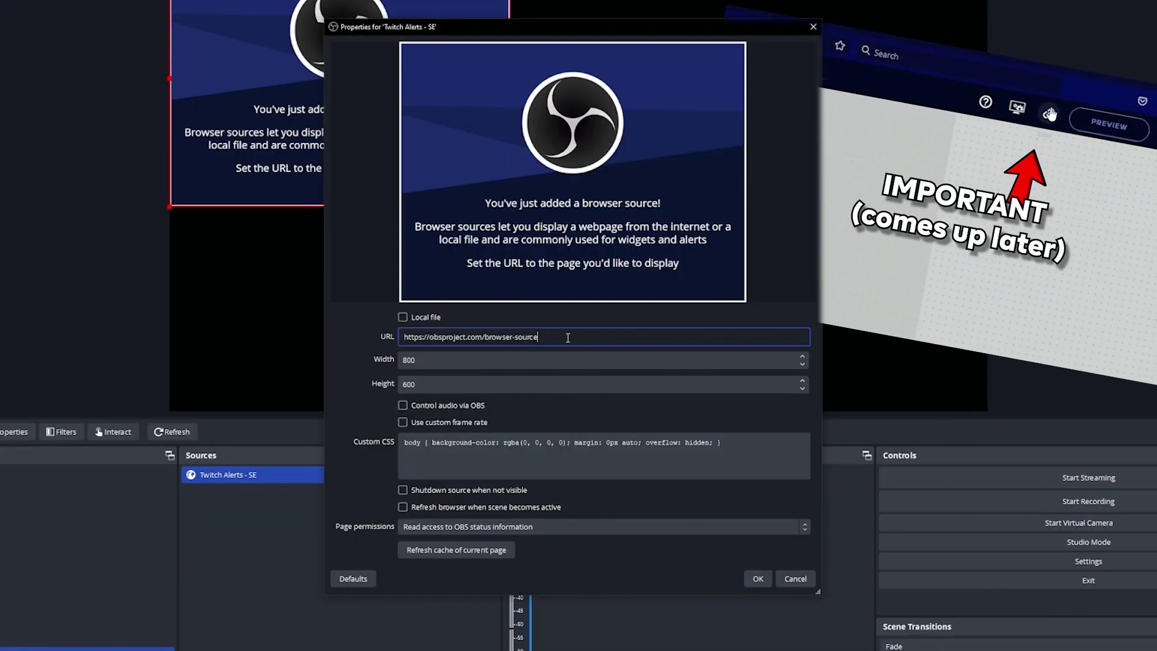
# Paste the StreamElements overlay URL, set 1920 × 1080, and enable Control audio via OBS.
pyautogui.tripleClick(447, 336)
pyautogui.rightClick(447, 335)
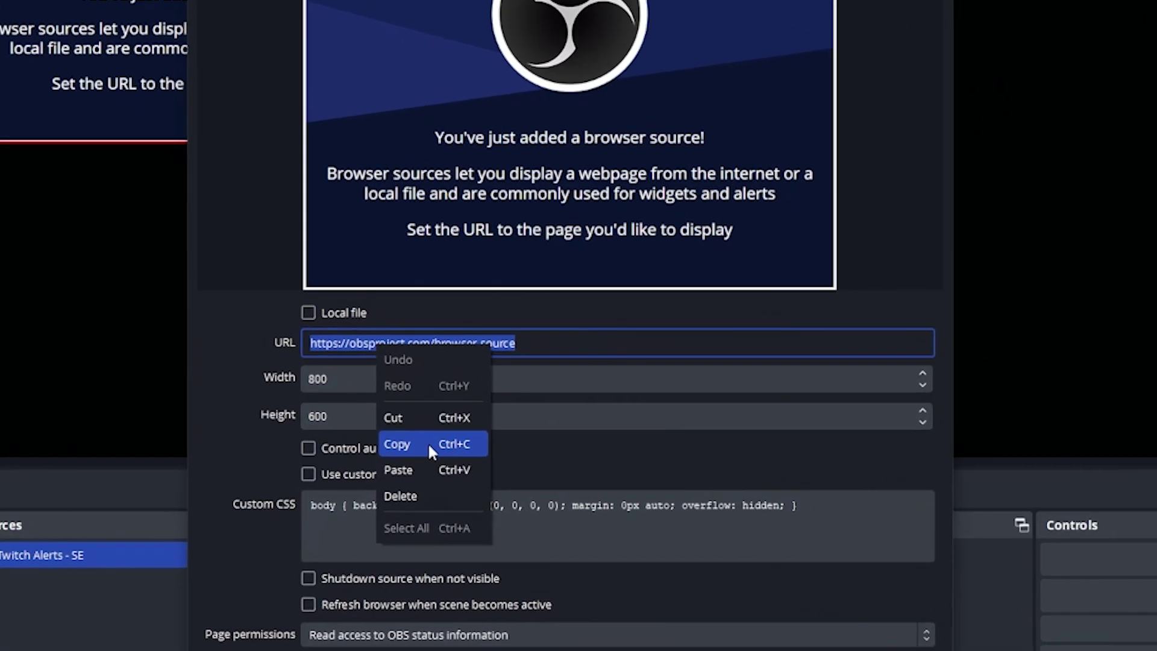
pyautogui.click(462, 420)
pyautogui.press('Tab')
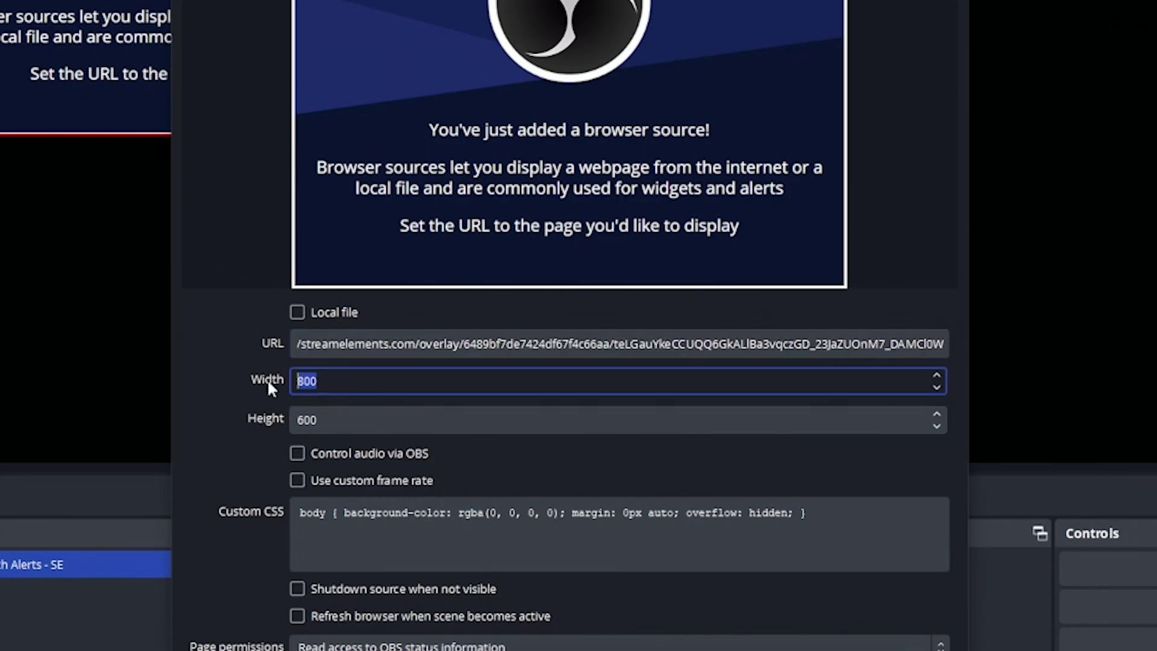
pyautogui.write('1920')
pyautogui.press('Tab')
pyautogui.write('1080')
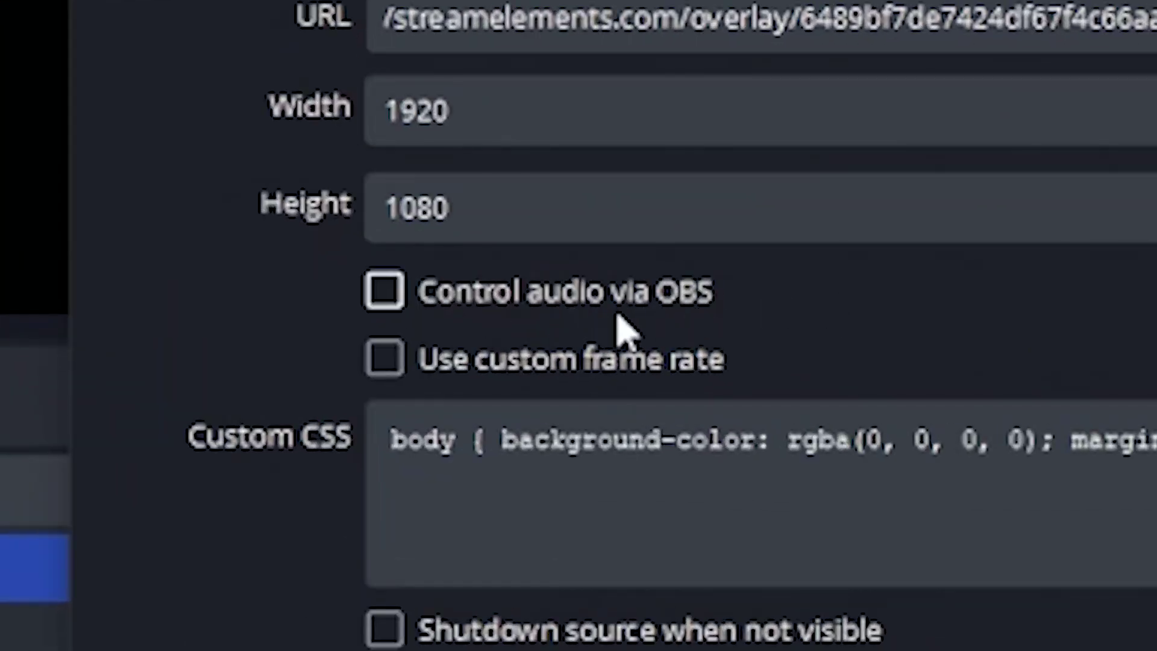
pyautogui.click(385, 291)
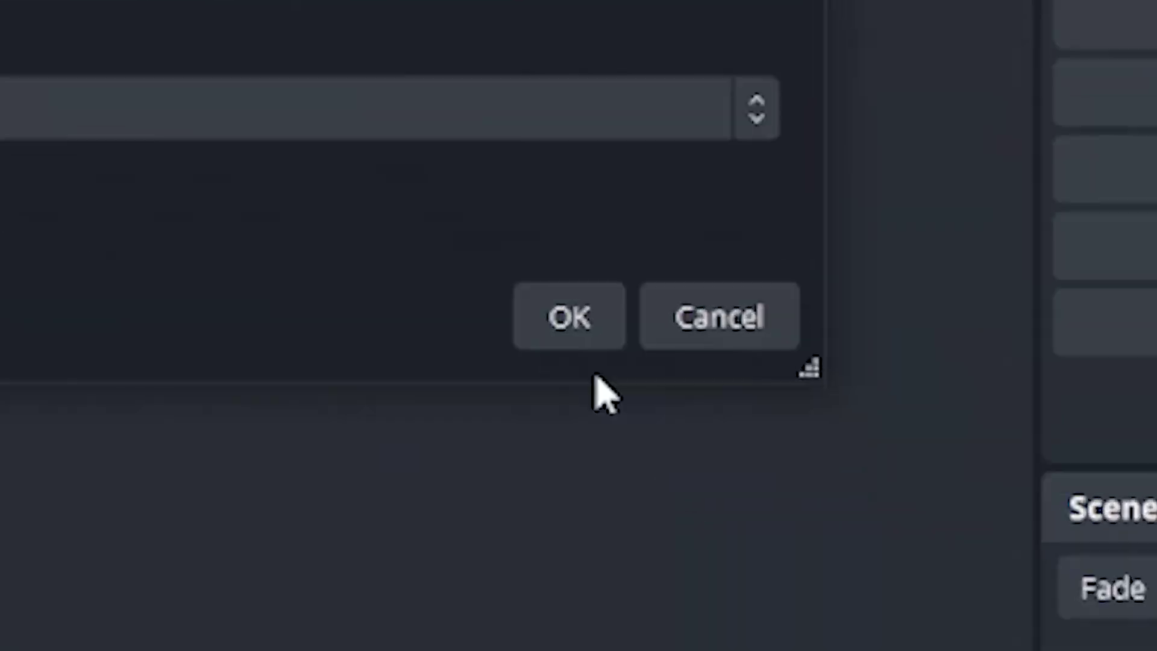
# Save the browser source, then set Twitch Alerts - SE audio monitoring to Monitor and Output.
pyautogui.click(810, 615)
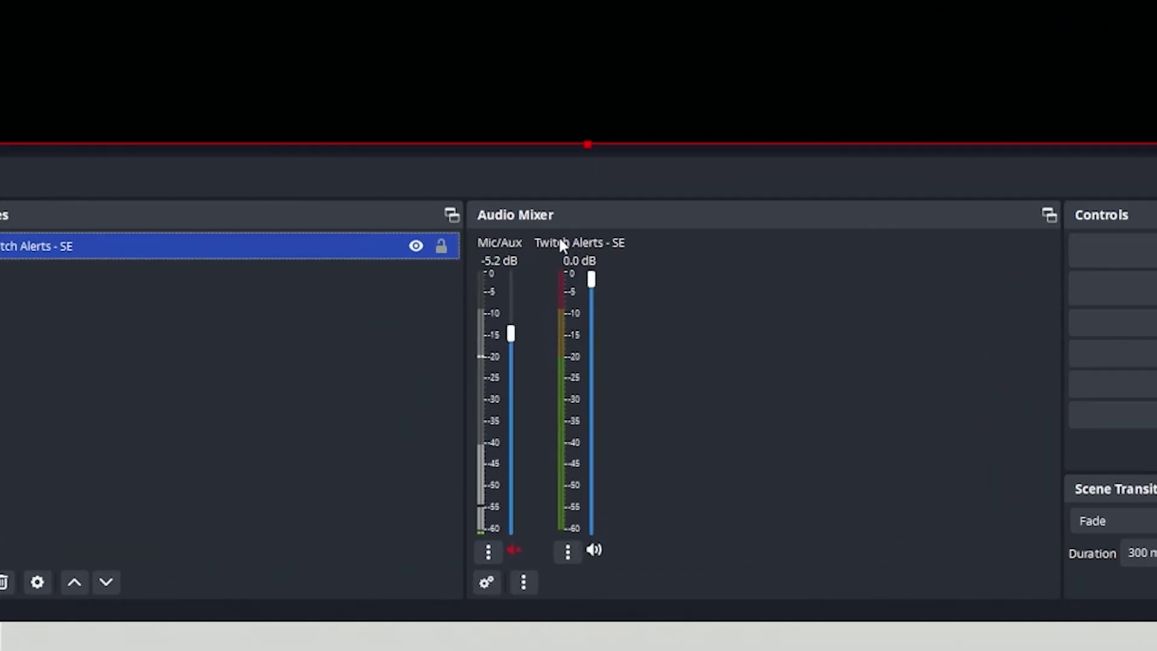
pyautogui.click(567, 550)
pyautogui.click(662, 532)
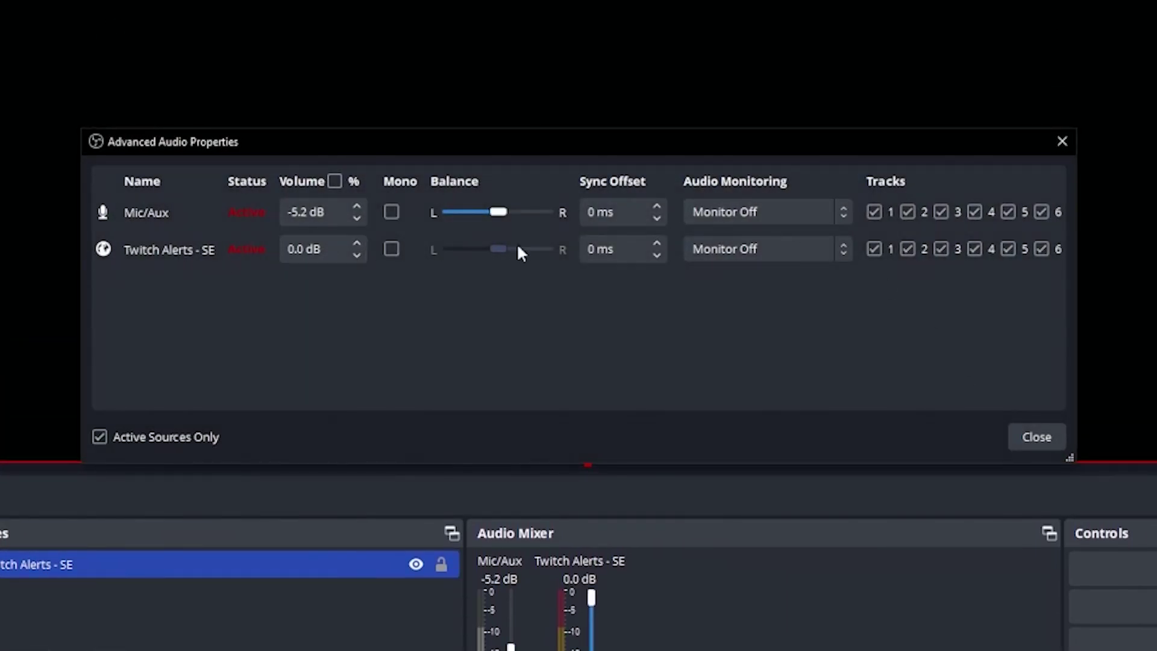
pyautogui.click(740, 254)
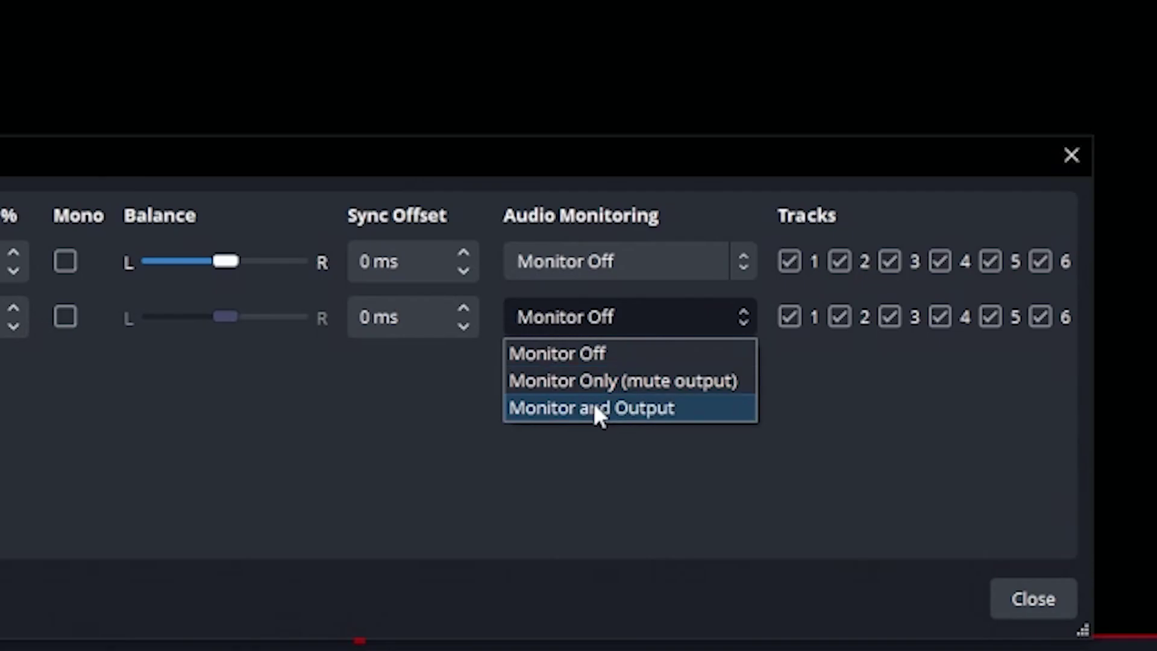
pyautogui.click(595, 403)
pyautogui.click(1033, 598)
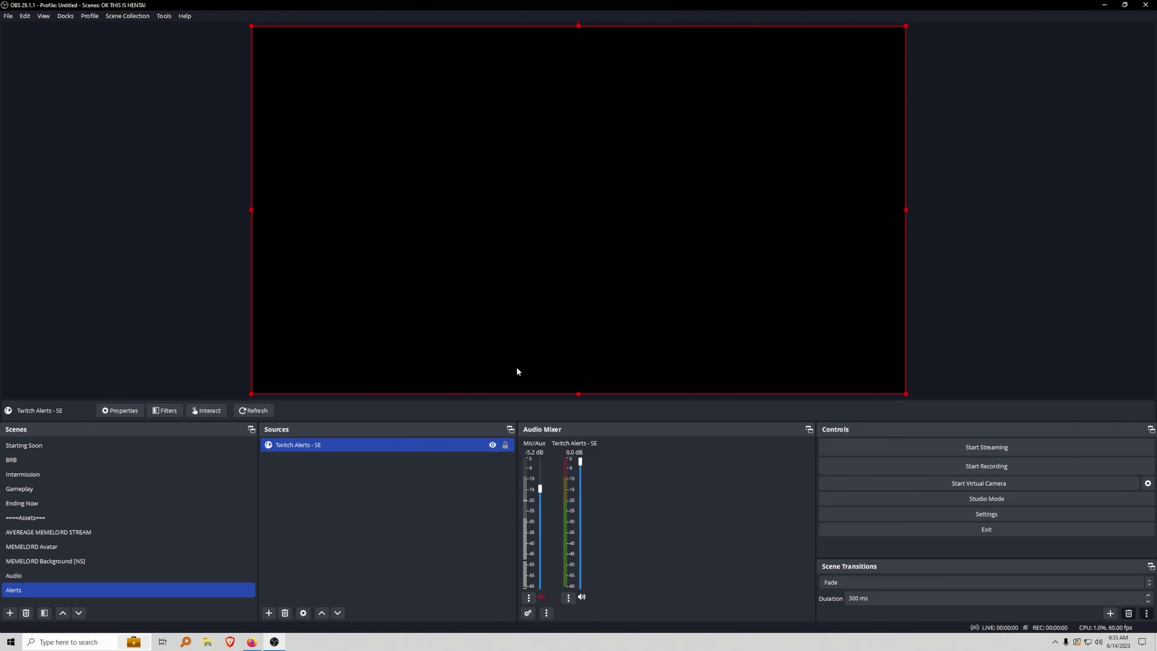
# Send a test Follower event from StreamElements' Emulate list and watch it play in OBS.
pyautogui.hotkey('alt', 'Tab')
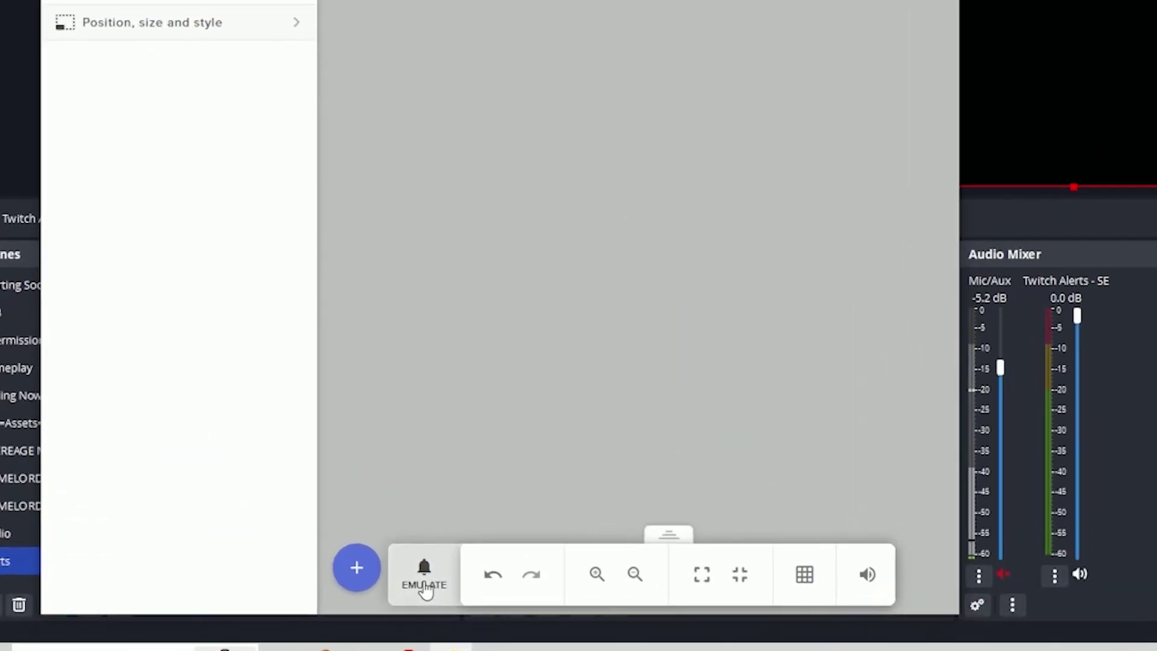
pyautogui.click(467, 611)
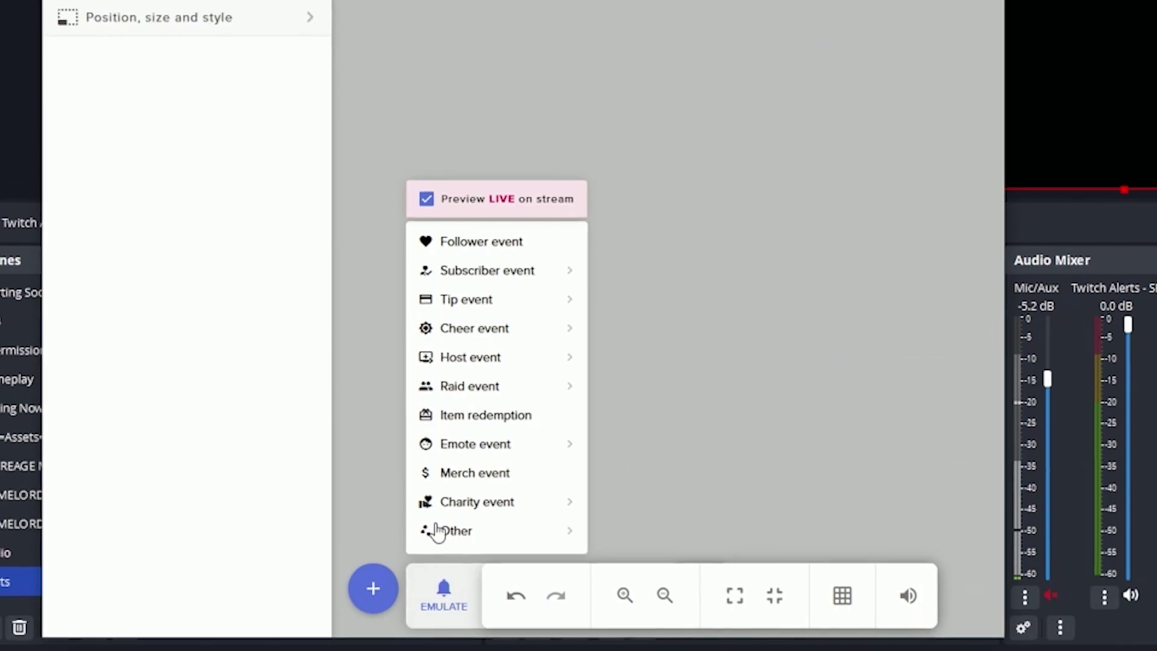
pyautogui.click(484, 352)
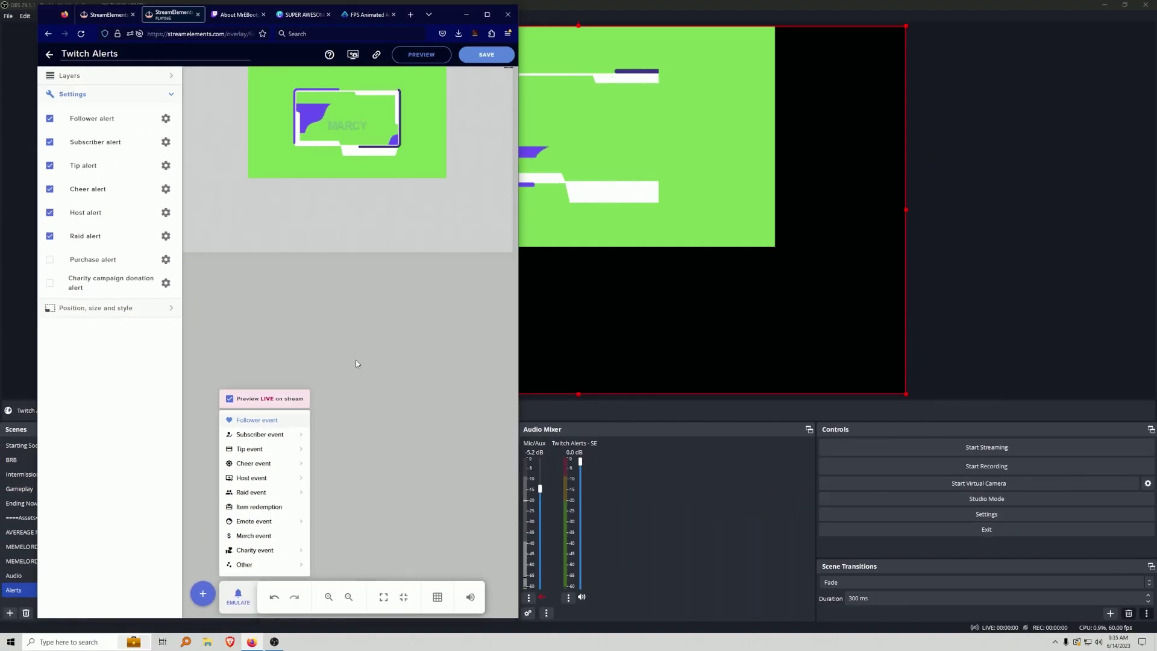
pyautogui.hotkey('alt', 'Tab')
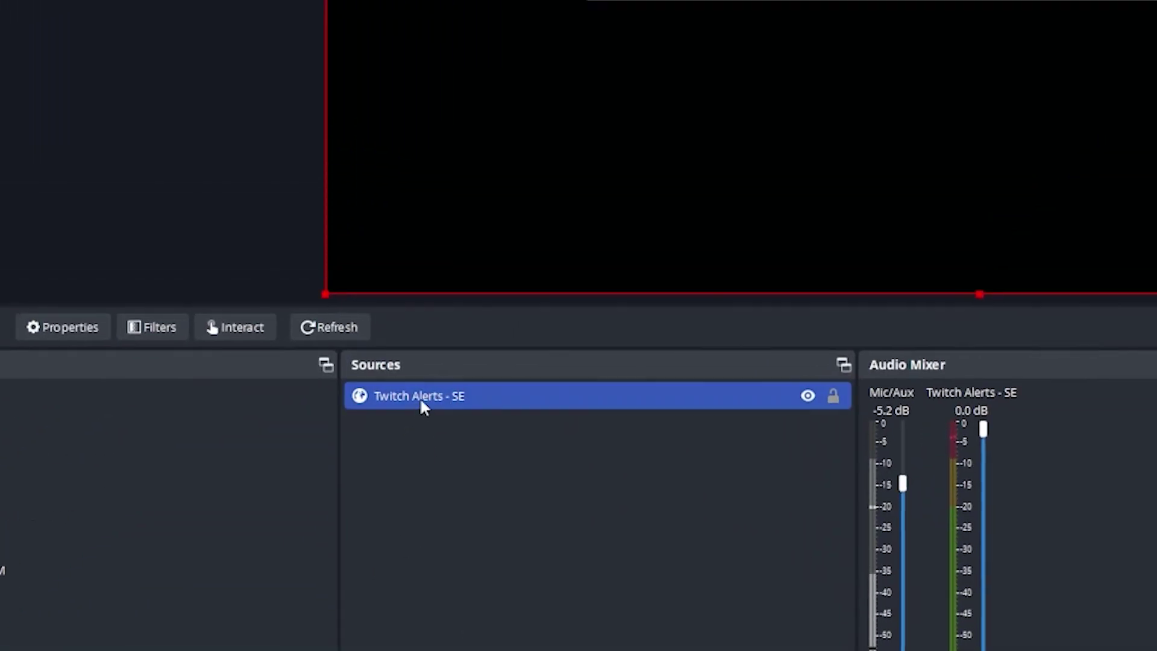
# Add a green Chroma Key effect filter to the Twitch Alerts - SE source.
pyautogui.rightClick(525, 291)
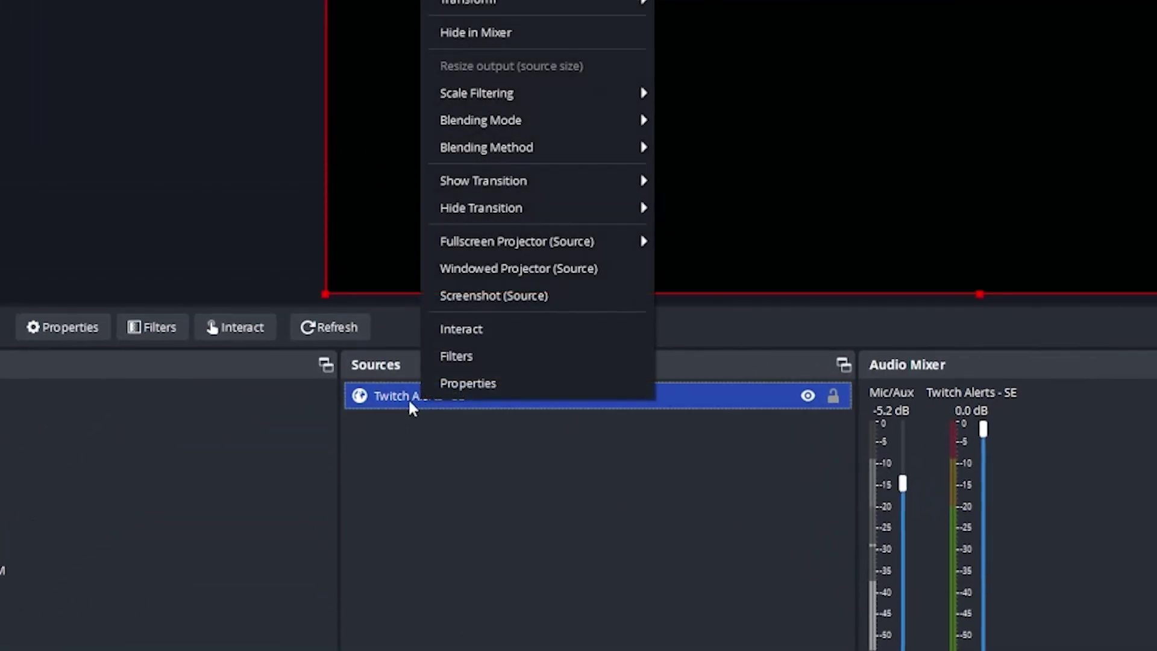
pyautogui.click(483, 361)
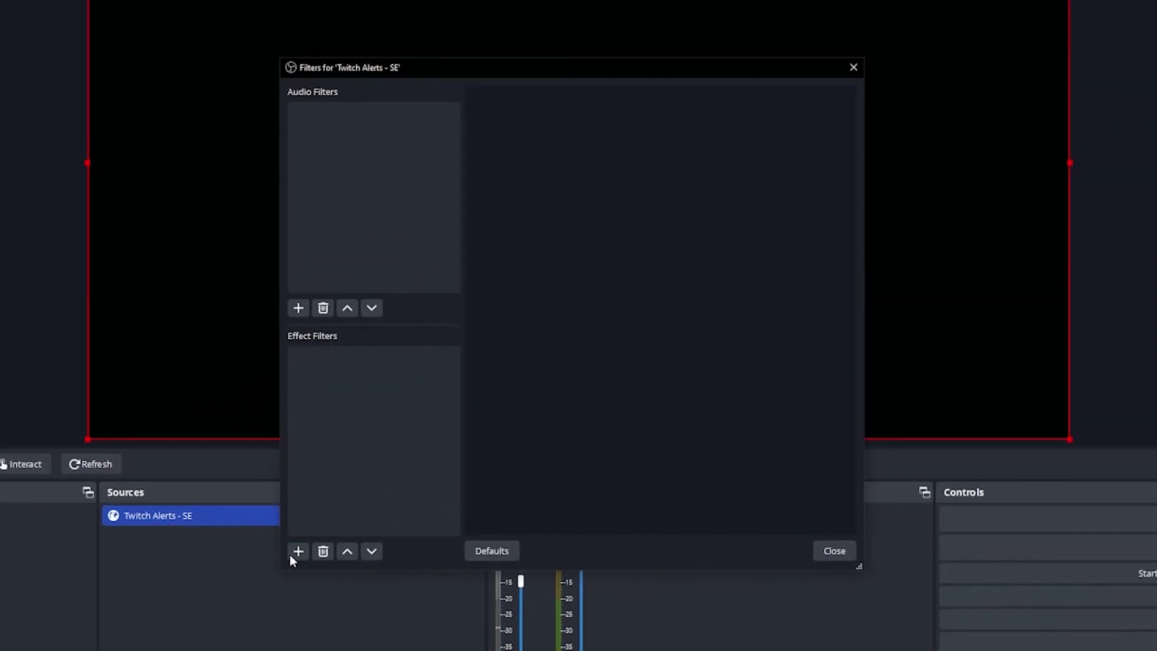
pyautogui.click(298, 552)
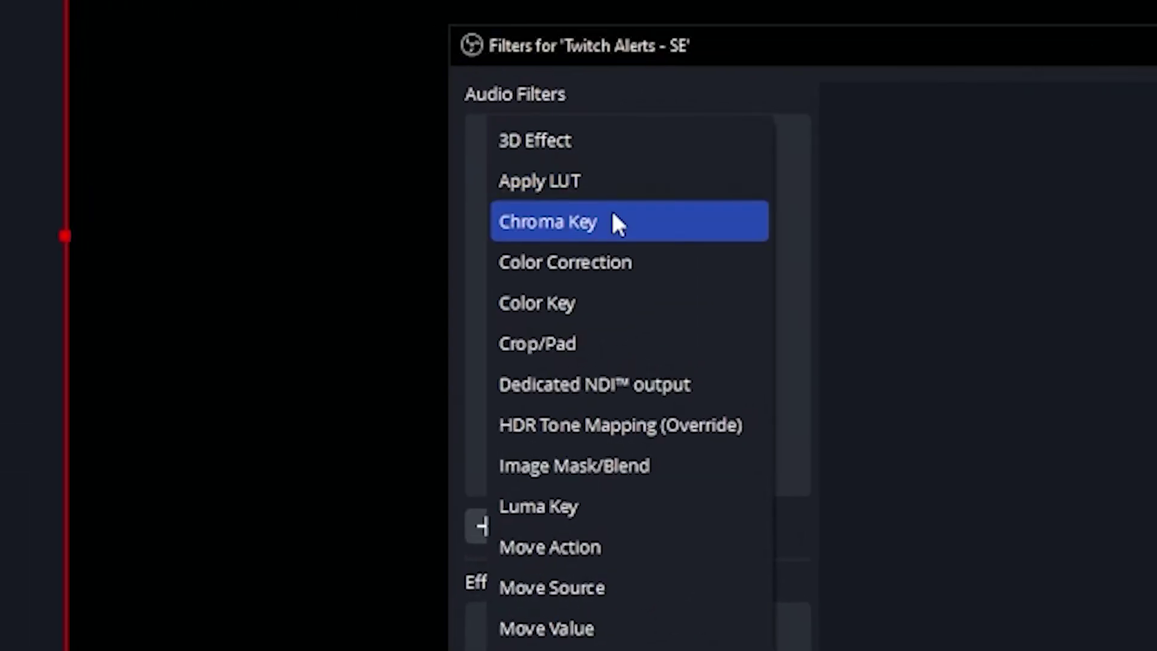
pyautogui.click(617, 223)
pyautogui.click(543, 378)
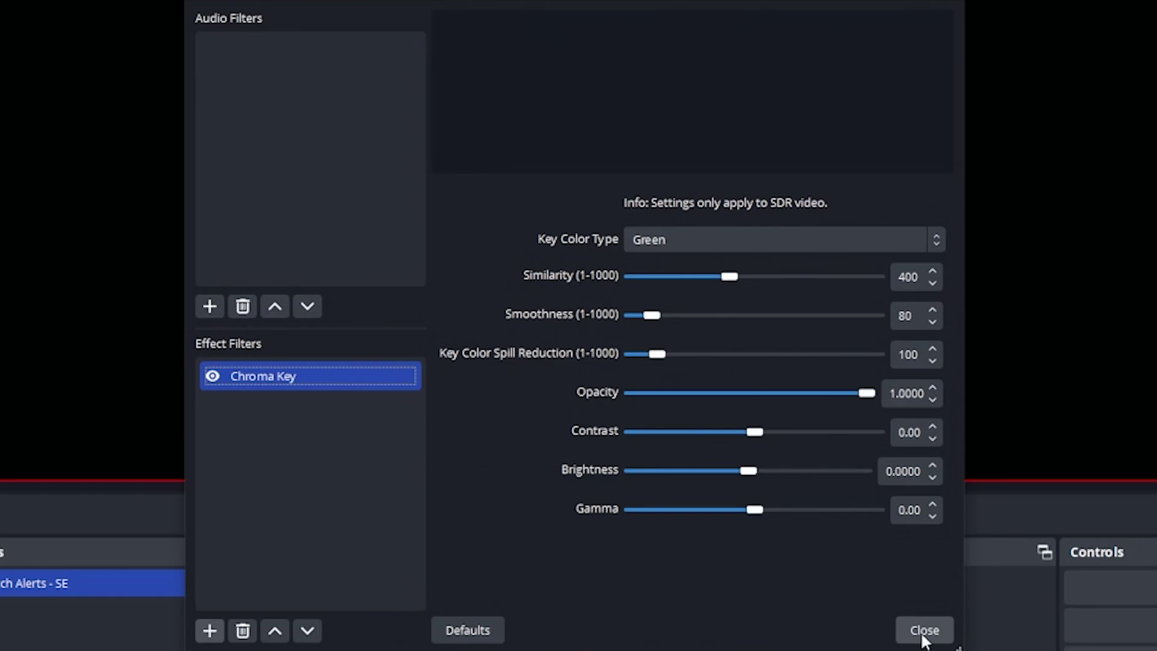
pyautogui.click(924, 633)
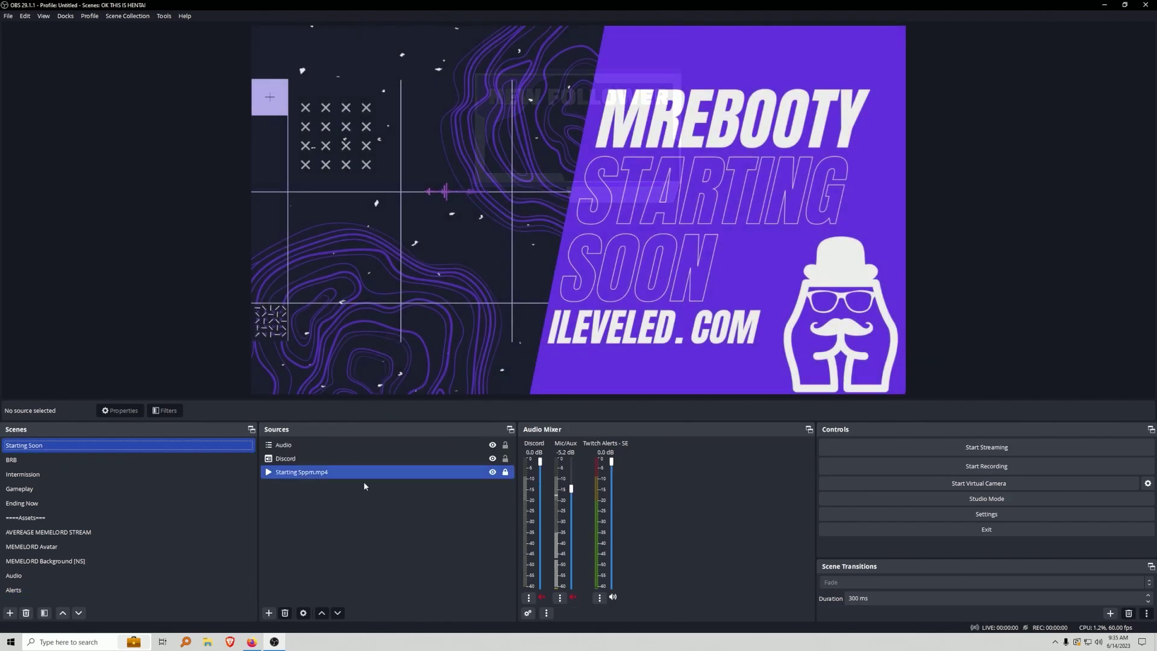
# Add the existing Alerts scene as a source in the current scene.
pyautogui.moveTo(348, 542)
pyautogui.click(410, 542)
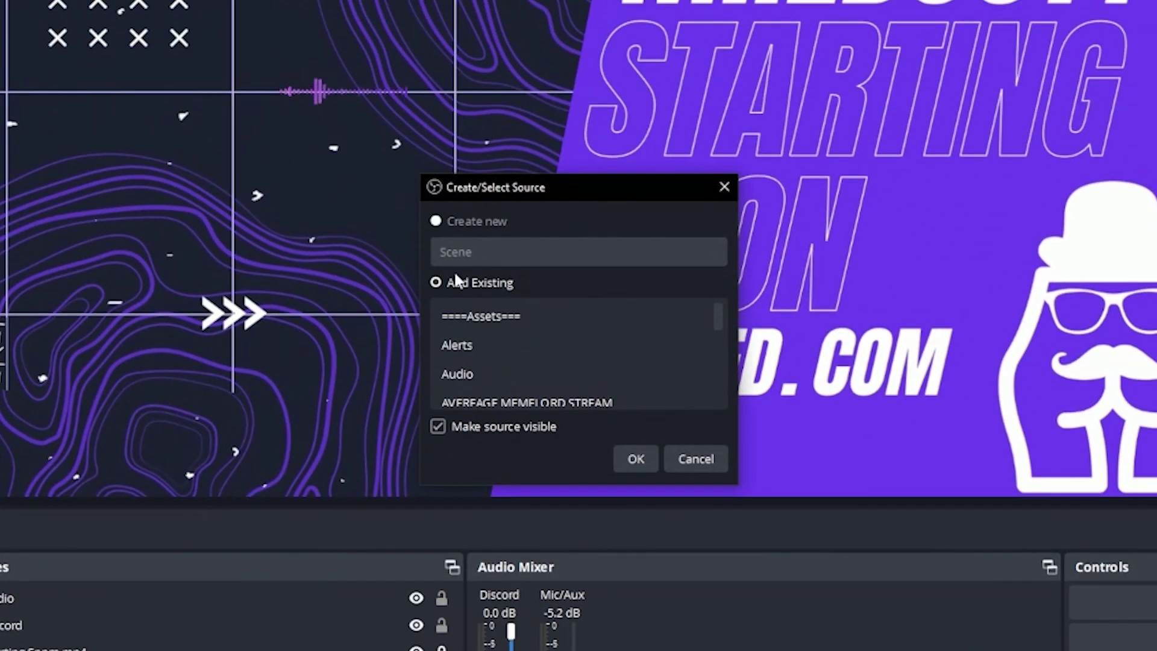
pyautogui.click(464, 343)
pyautogui.click(634, 458)
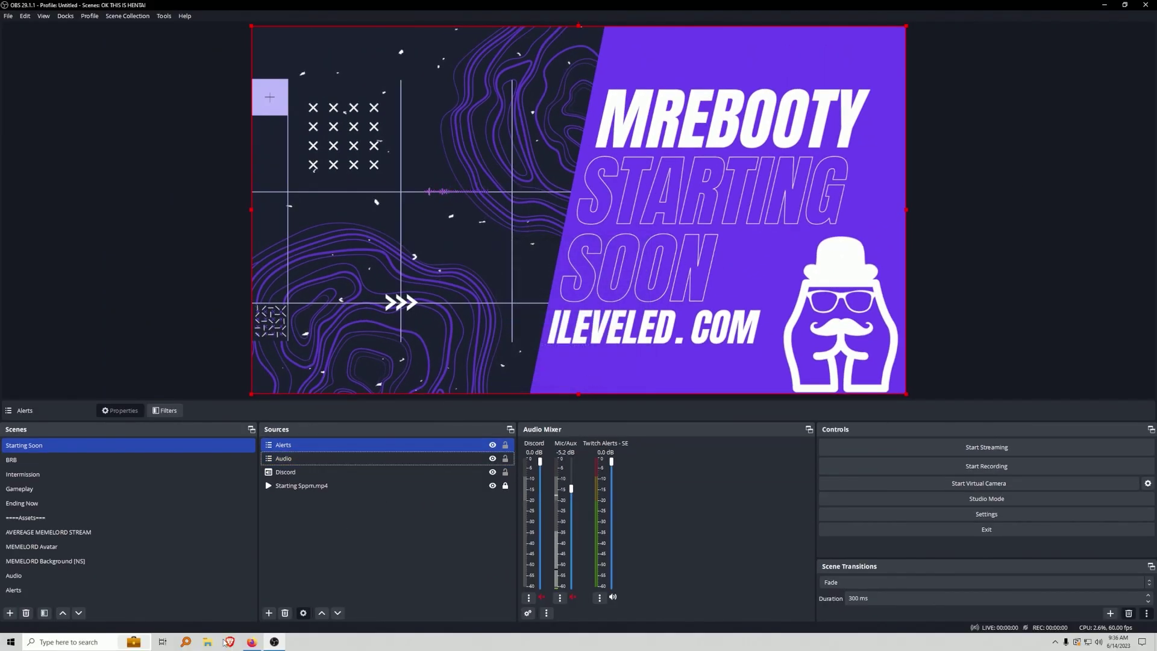
# Trigger a test follower alert and select the Alerts source within the Starting Soon scene.
pyautogui.click(252, 642)
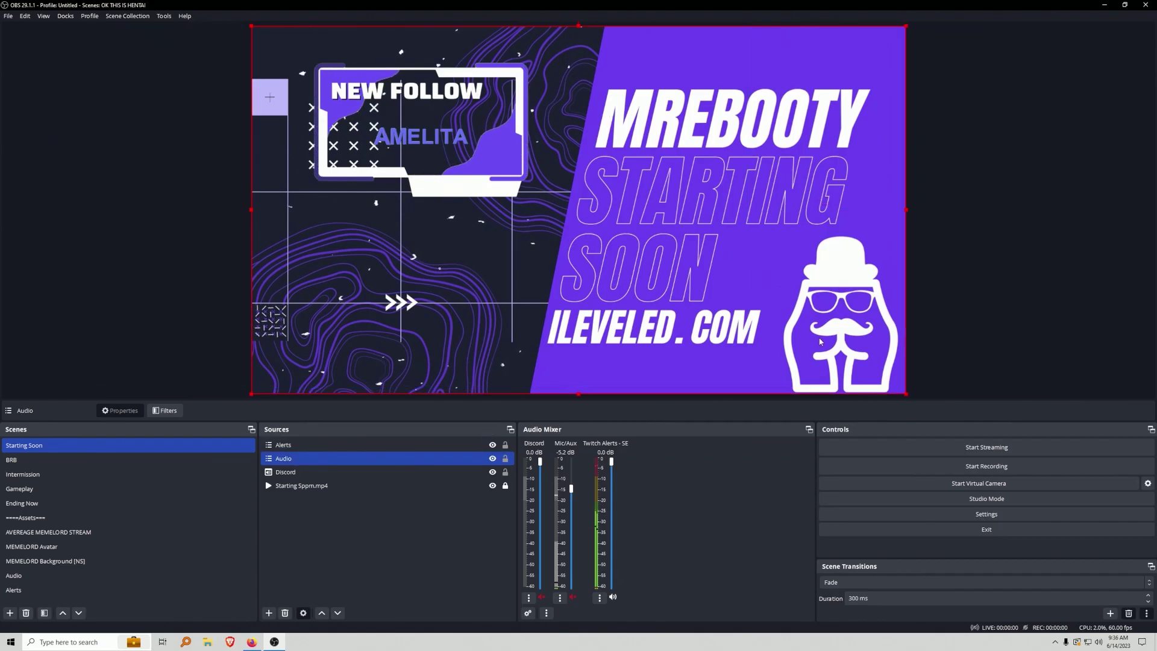
pyautogui.click(651, 298)
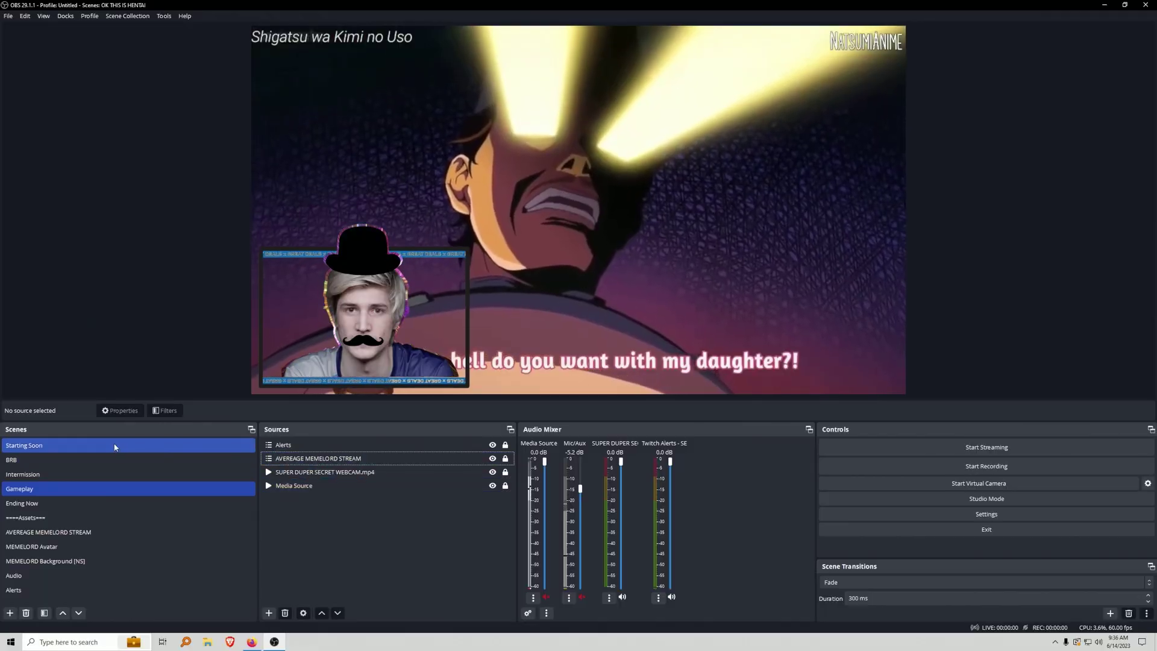
pyautogui.click(115, 446)
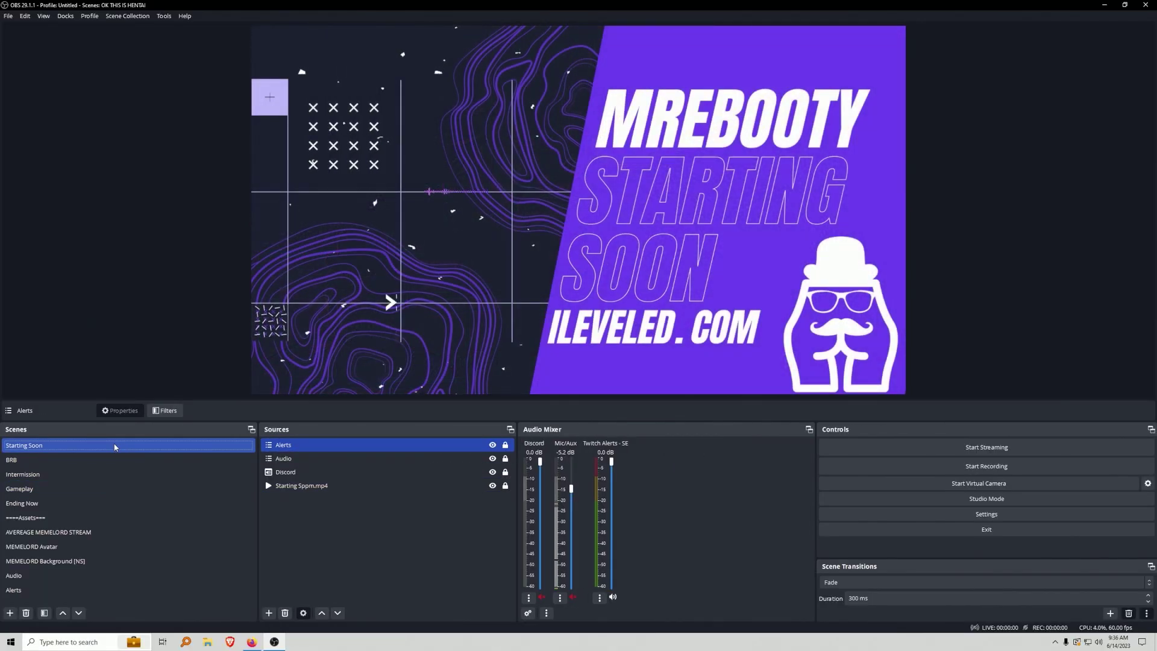
pyautogui.click(283, 445)
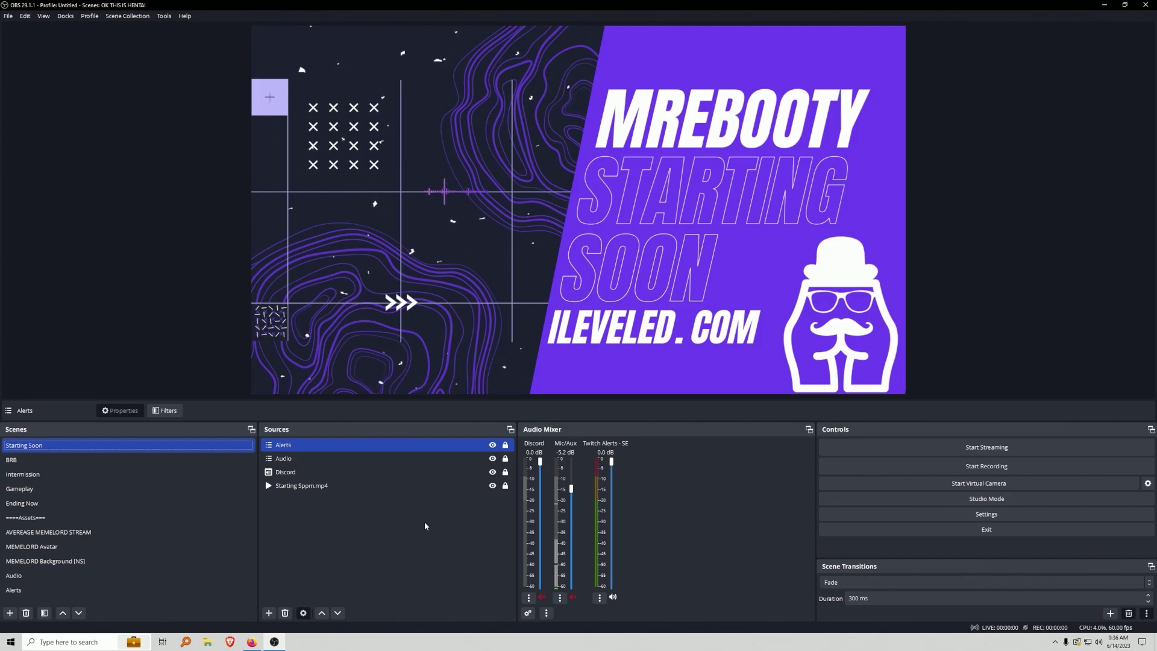
# Return to Firefox and scroll the iLeveled.com home page of overlays, alerts and emotes.
pyautogui.click(252, 642)
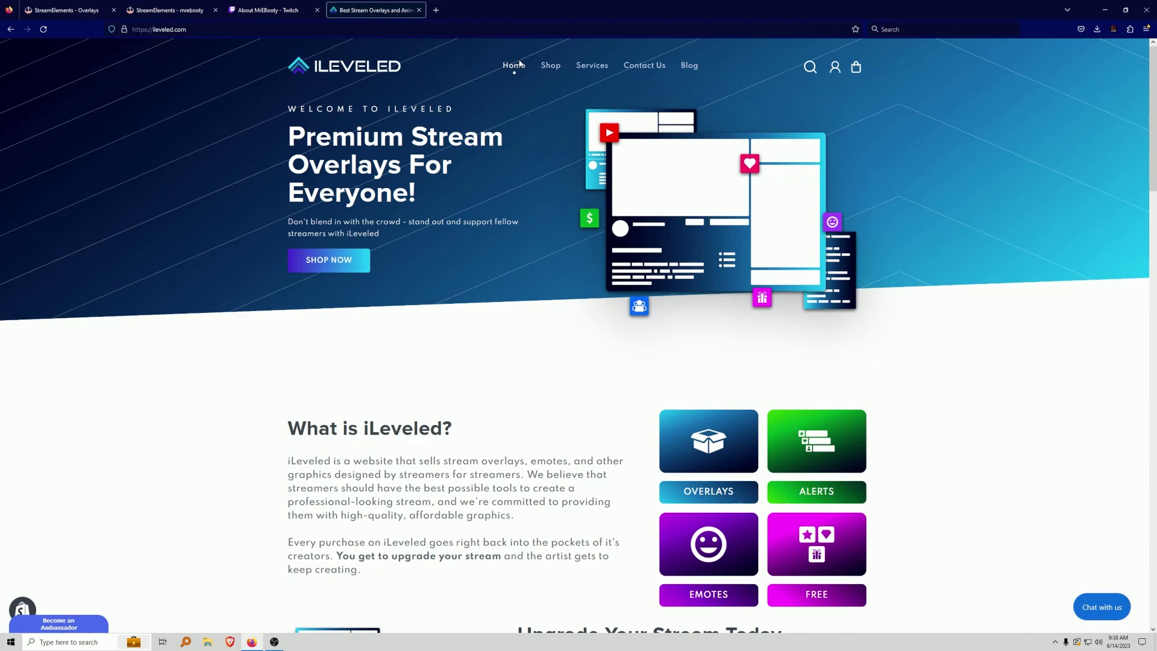
pyautogui.scroll(-4, 907, 448)
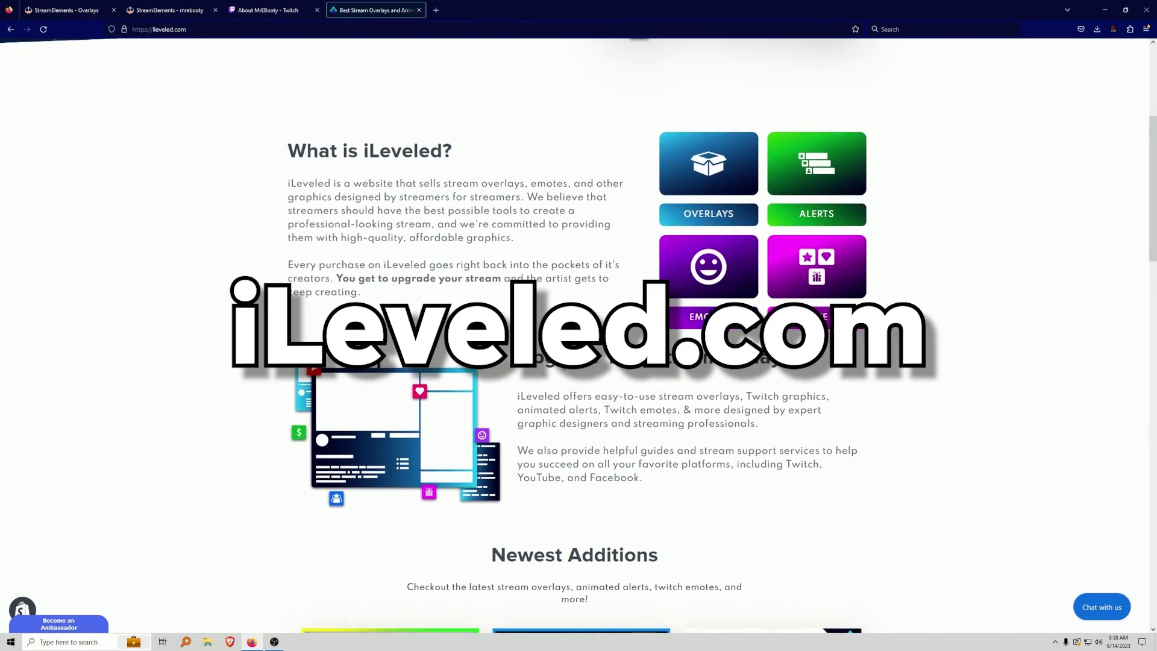
pyautogui.scroll(4, 908, 448)
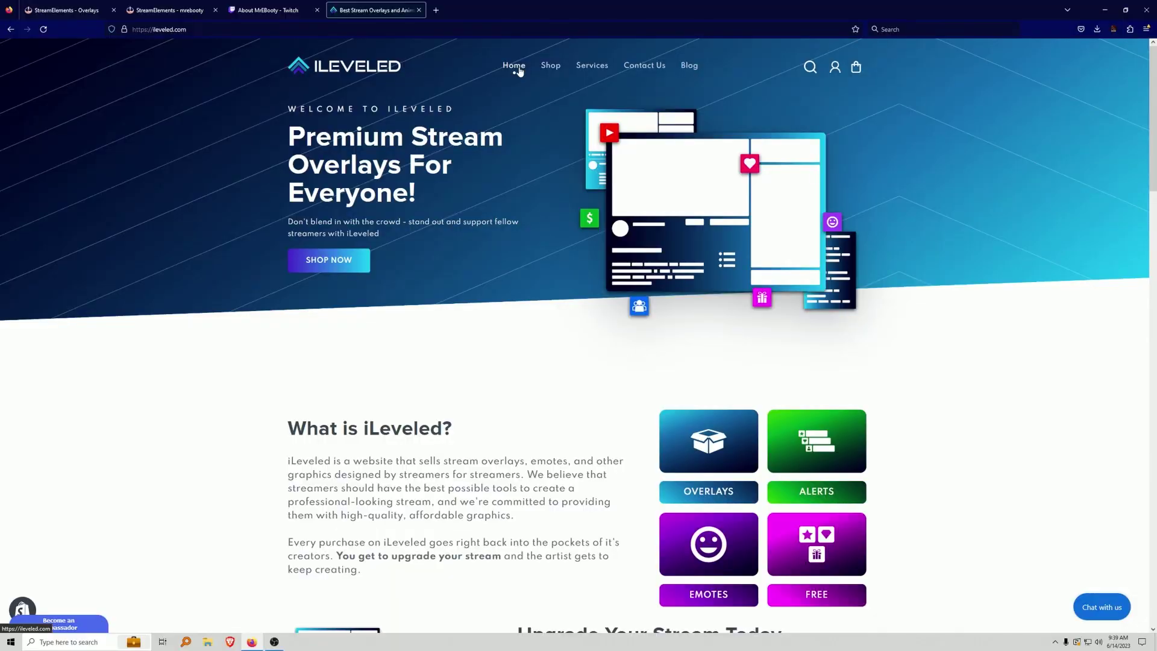
# View the channel's Twitch About page, scrolling between its banner and info panels.
pyautogui.click(265, 10)
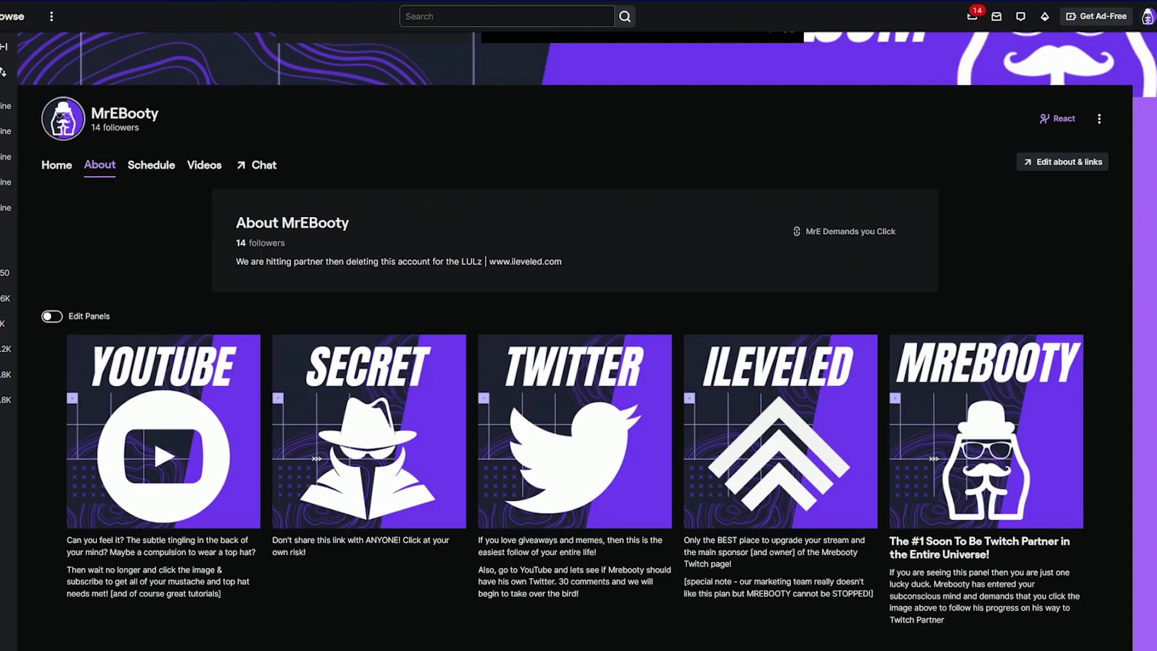
pyautogui.scroll(4, 323, 220)
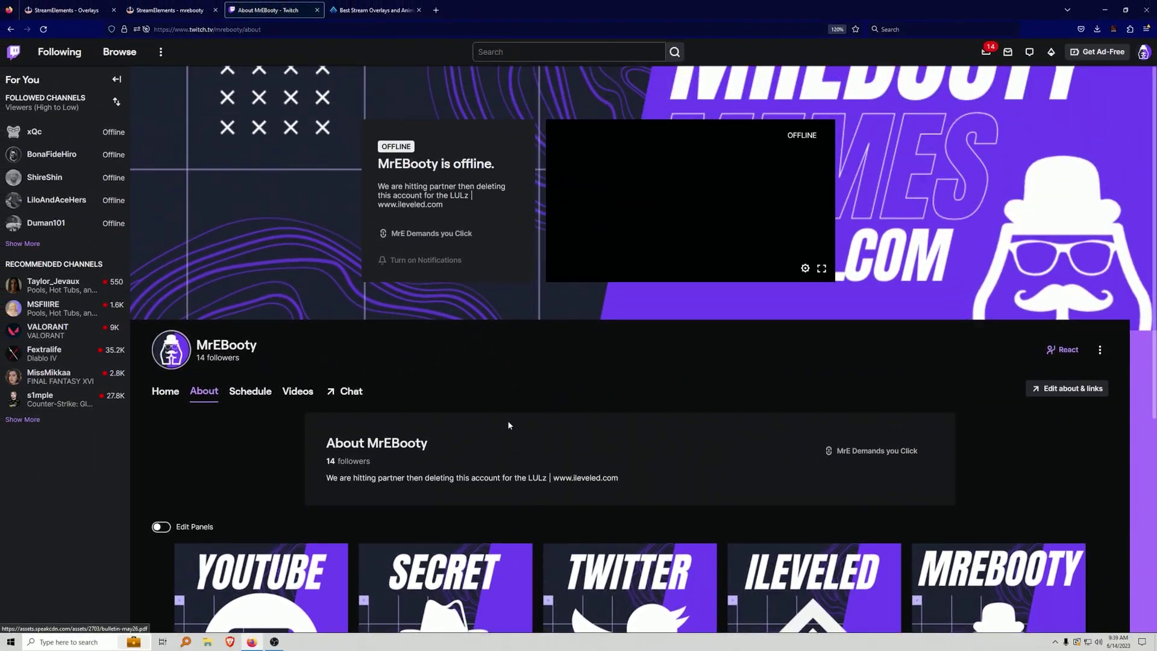
pyautogui.scroll(-4, 442, 433)
pyautogui.scroll(4, 509, 426)
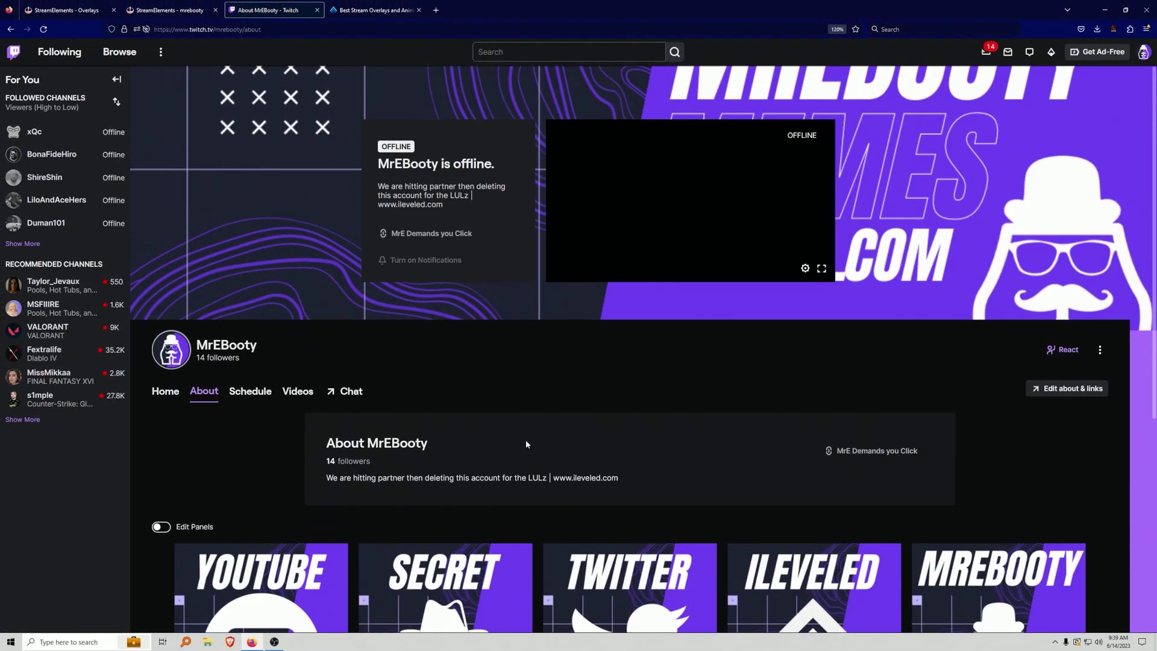